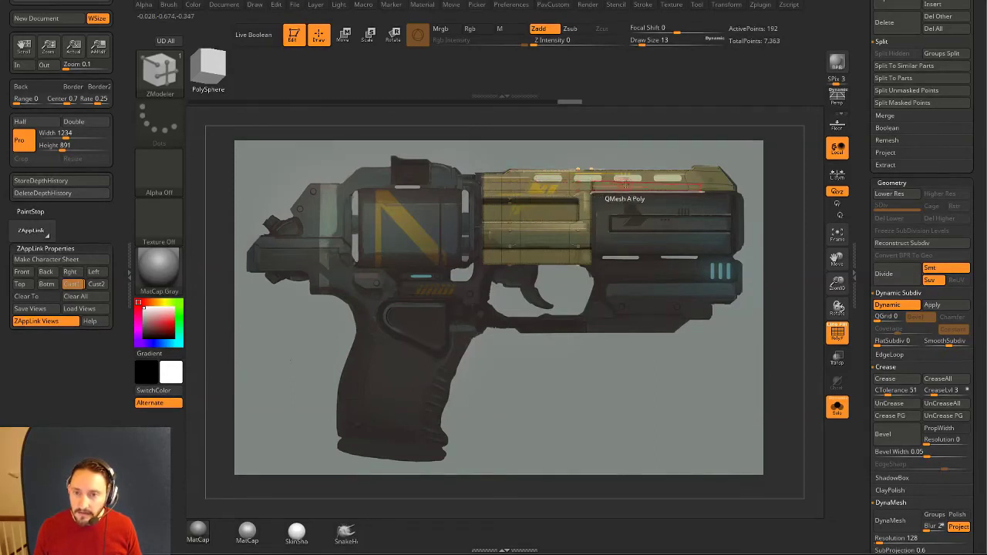
Hide the gun reference image and bring the upper barrel part into view.
key("shift+z")
left_click_drag(742, 246, 711, 394, "alt")
left_click_drag(690, 160, 722, 168, "alt")
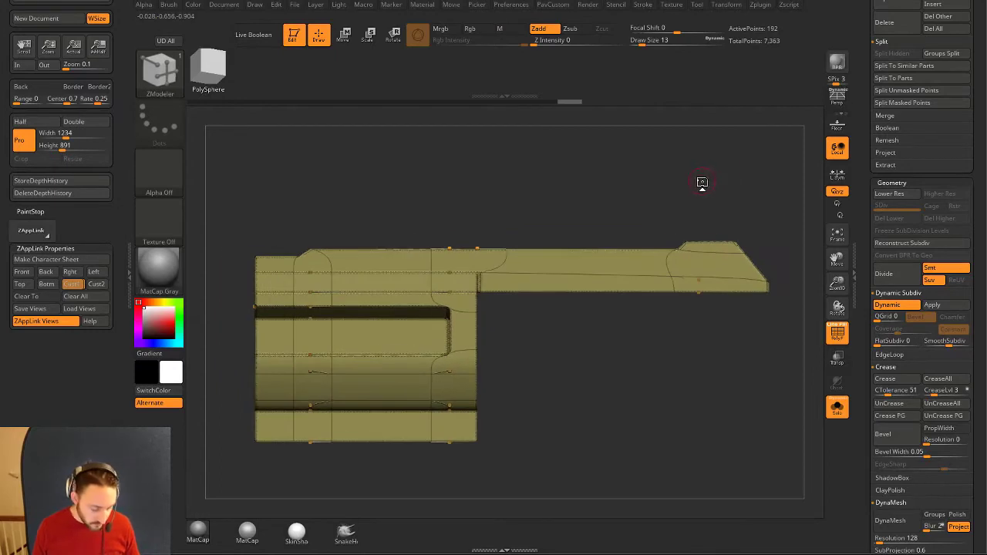
Try to insert a Cylinder12 primitive on the side of the barrel part's top rail.
key("m")
key("m")
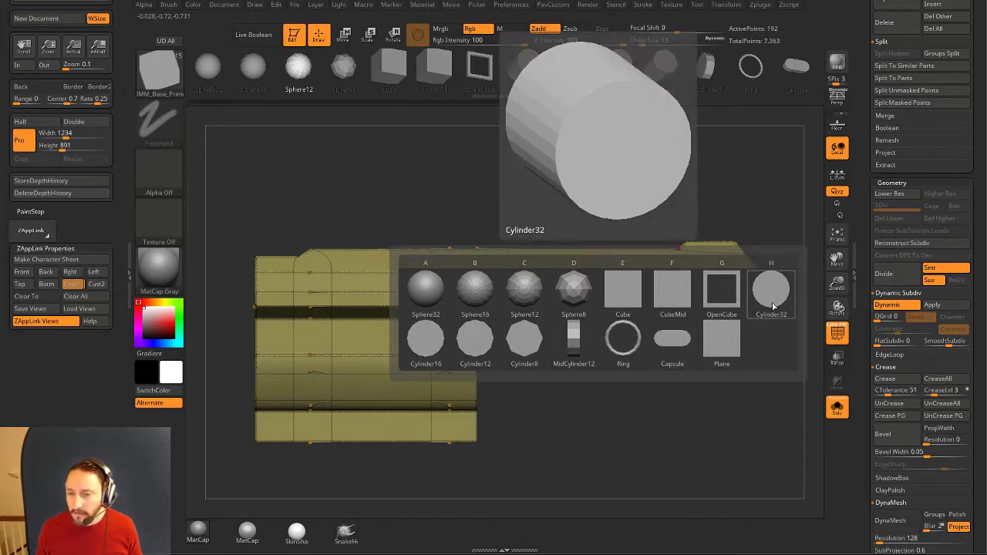
left_click(475, 339)
left_click_drag(530, 261, 575, 271)
key("shift+d")
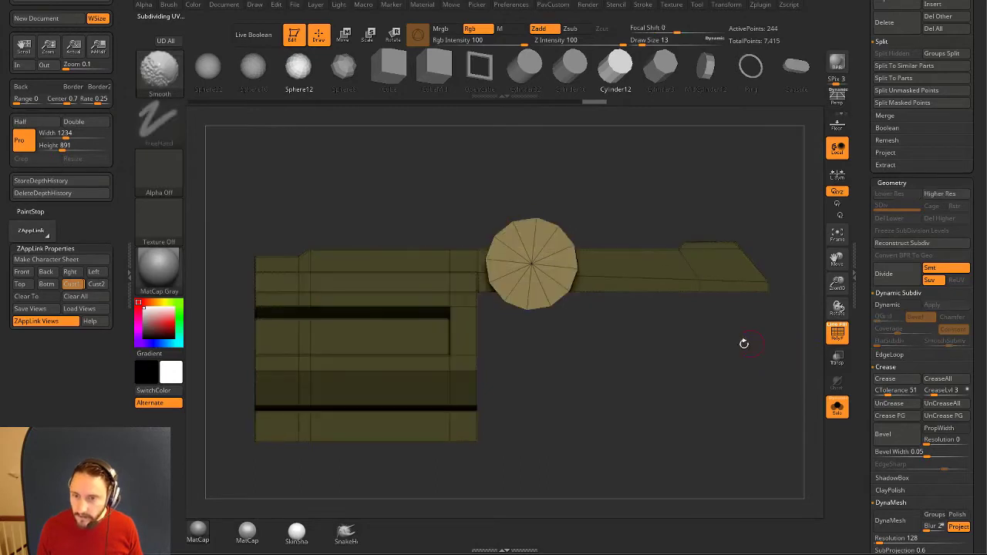
left_click_drag(743, 344, 715, 343, "alt")
left_click_drag(710, 176, 686, 206, "alt")
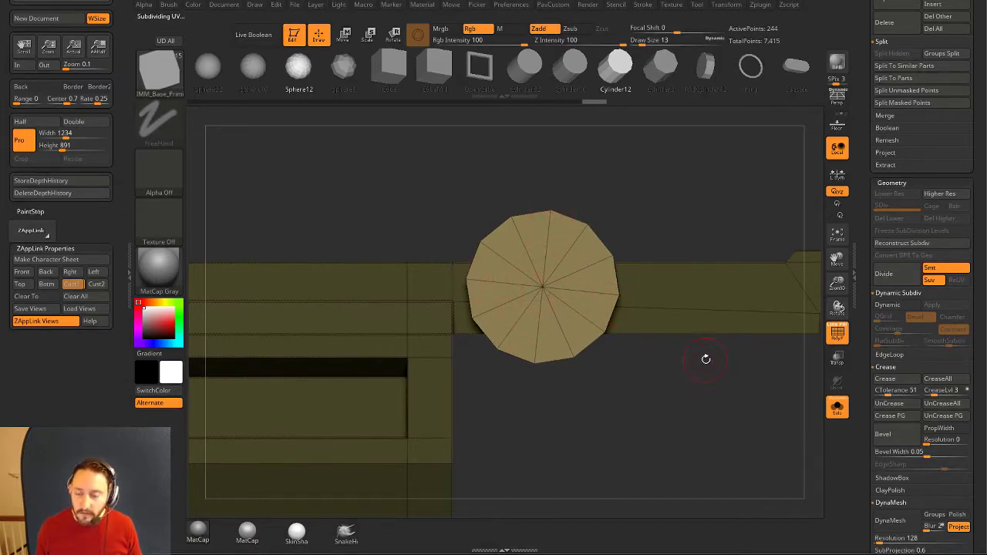
left_click_drag(598, 143, 609, 203)
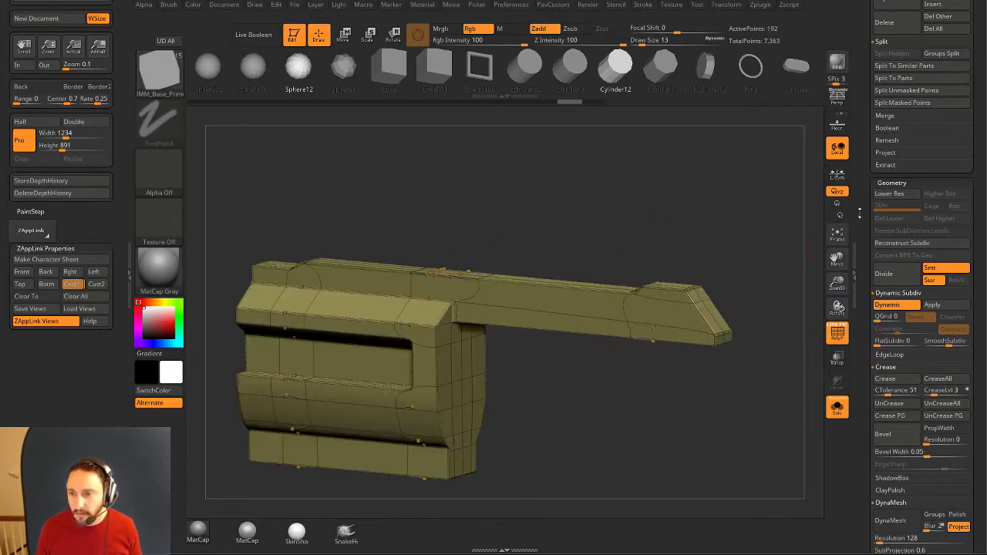
Clear the canvas and draw a Cylinder3D primitive in edit mode.
left_click_drag(860, 213, 867, 308)
left_click(294, 34)
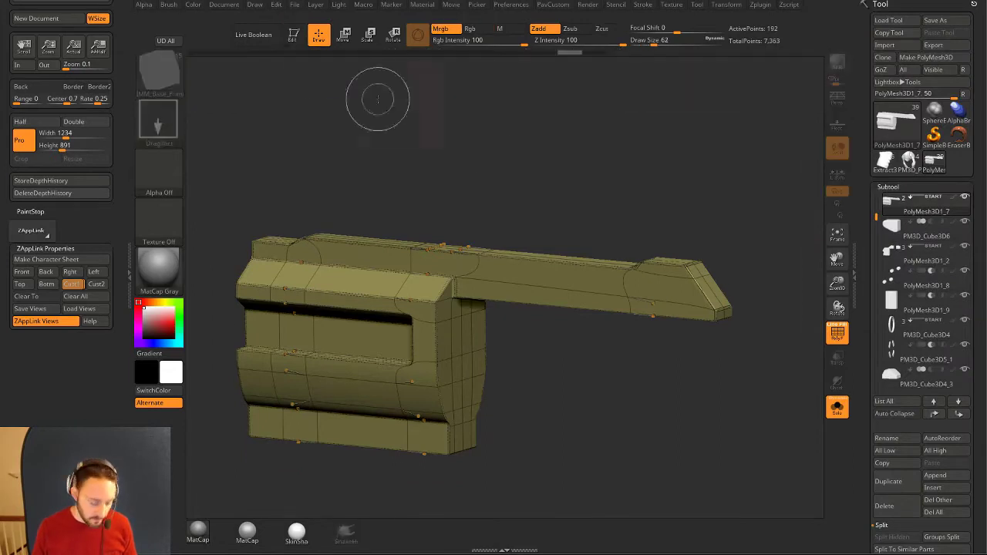
key("ctrl+n")
left_click(934, 135)
left_click(898, 124)
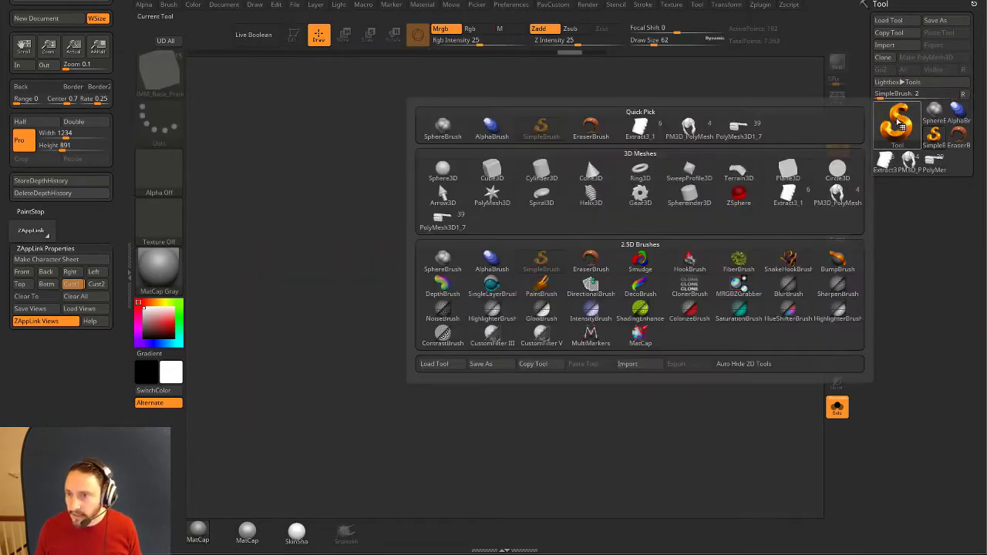
left_click(541, 170)
left_click_drag(432, 293, 462, 351)
left_click(295, 36)
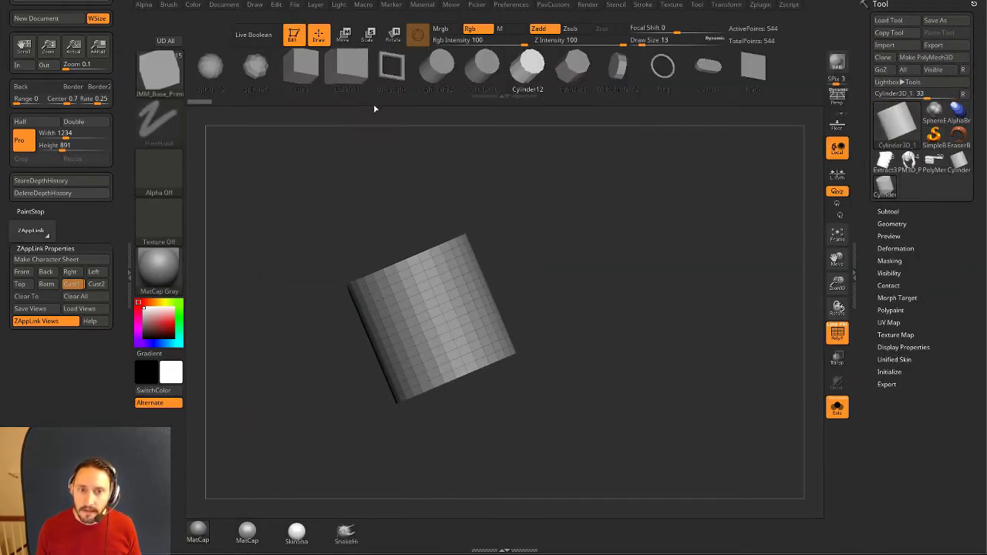
Initialize the cylinder with an HDivide of 12 and a VDivide of 4.
left_click_drag(592, 229, 705, 296)
left_click_drag(924, 339, 908, 261)
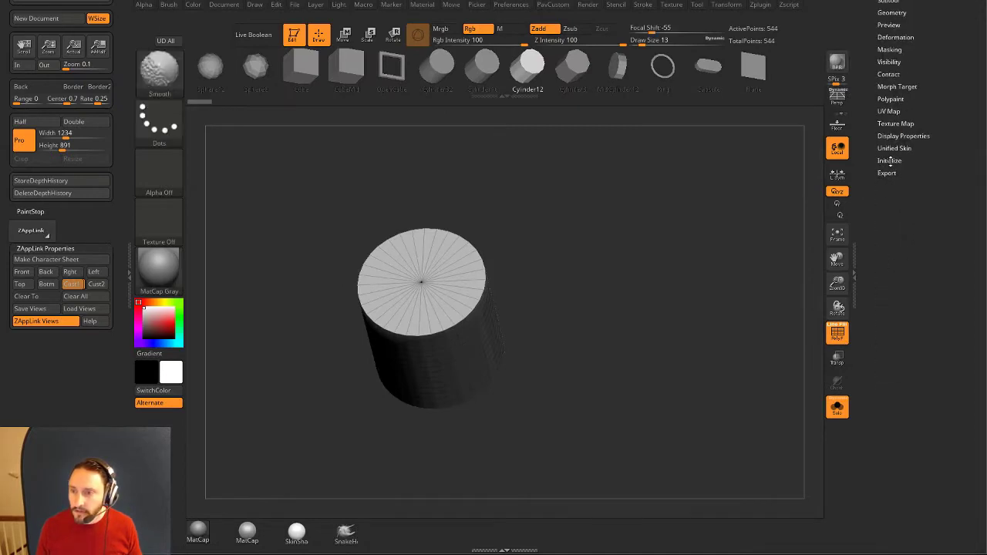
left_click(891, 160, "shift")
mouse_move(670, 254)
left_mouse_down()
mouse_move(719, 201)
mouse_move(729, 239)
left_mouse_up()
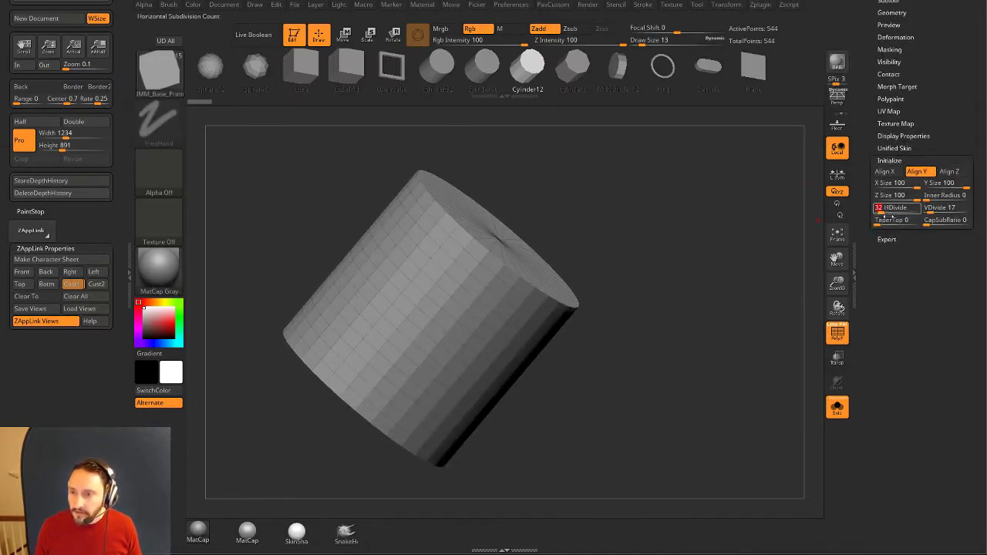
key("Return")
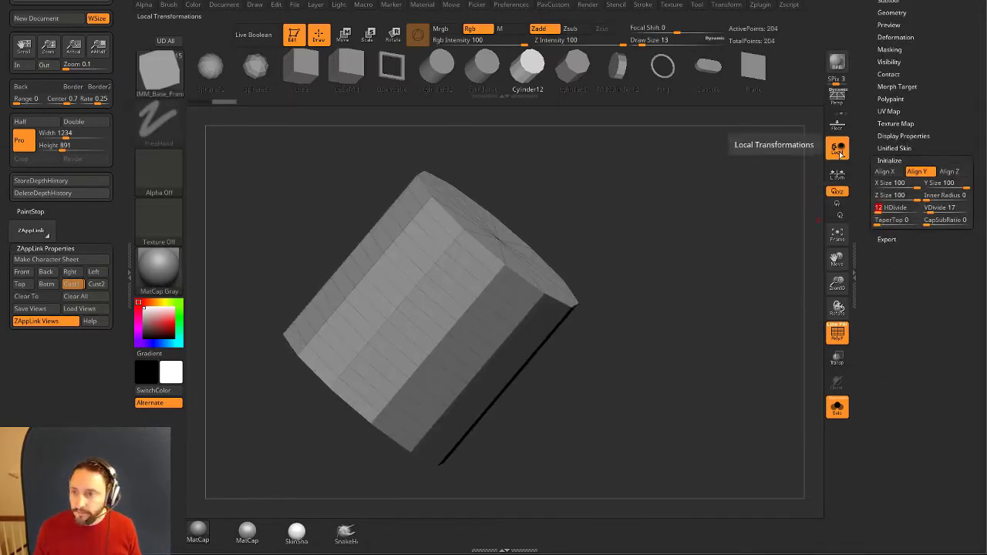
left_click_drag(938, 209, 921, 210)
left_click_drag(867, 195, 863, 385)
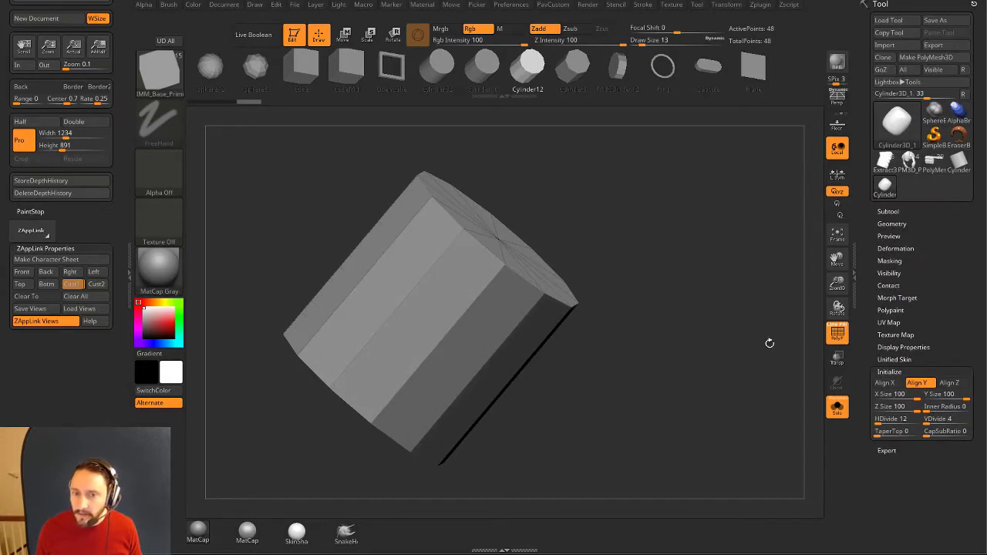
left_click_drag(769, 342, 696, 329)
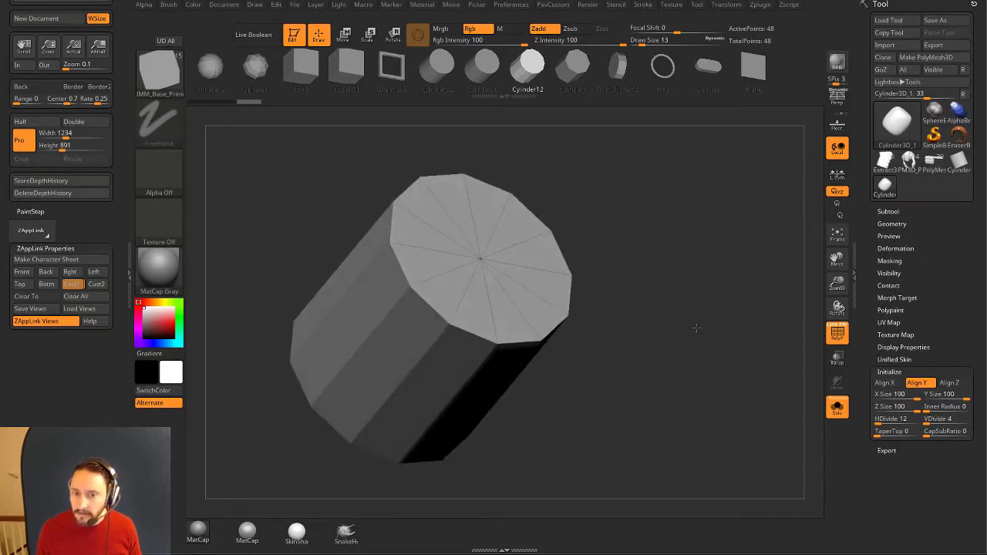
Convert the cylinder to a PolyMesh3D and create a new InsertMesh brush from its end-on view.
left_click(926, 57)
left_click_drag(707, 183, 691, 242)
left_click_drag(641, 222, 645, 221, "shift")
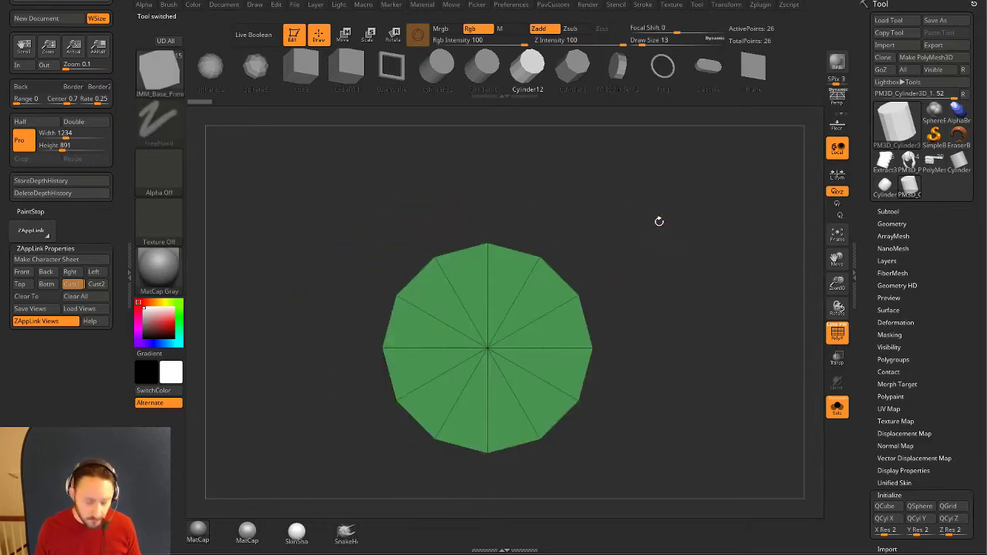
key("b")
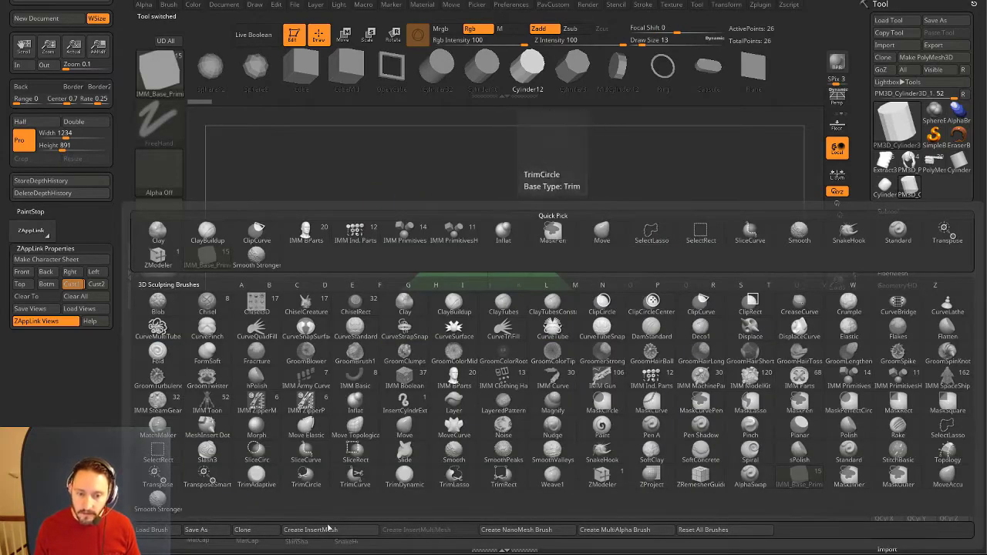
left_click(330, 530)
left_click(436, 178)
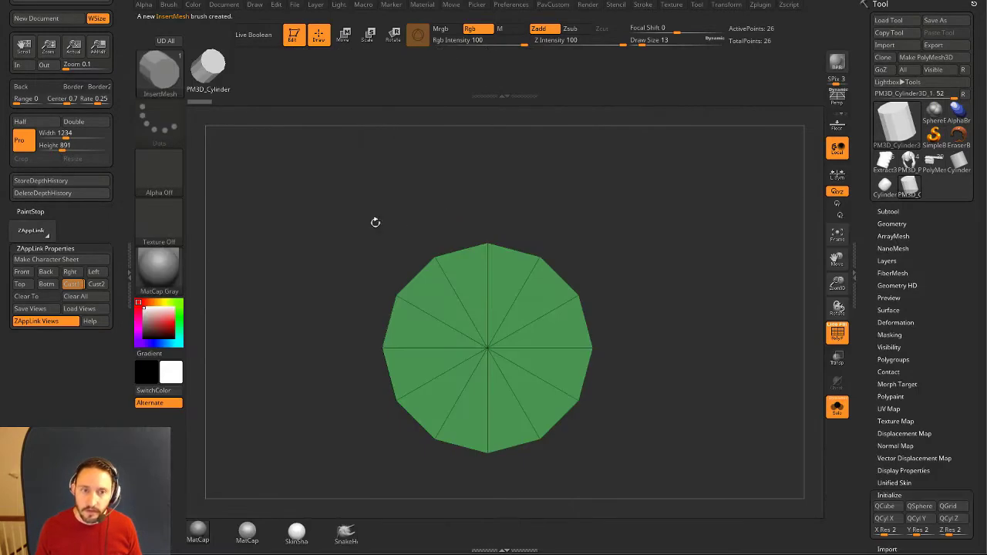
mouse_move(634, 198)
left_mouse_down()
mouse_move(645, 200)
mouse_move(623, 192)
left_mouse_up()
left_click_drag(708, 220, 665, 214)
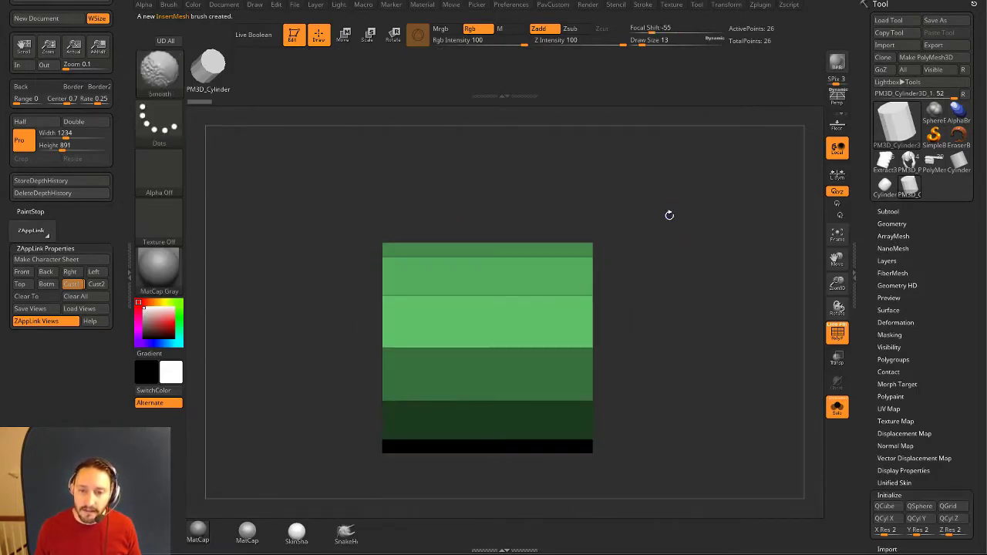
key("g")
left_click(688, 238)
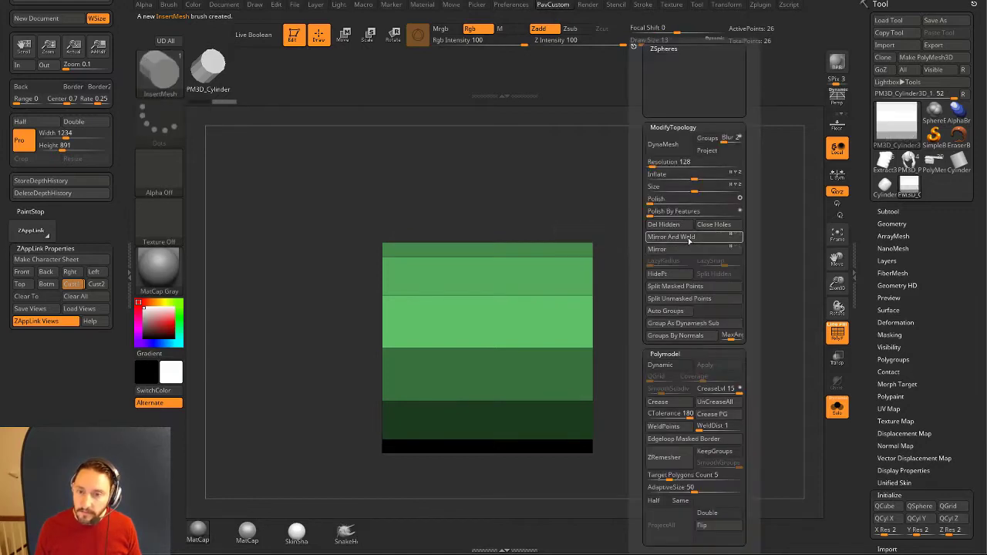
Switch to the ZModeler brush and set its edge action to Insert with Multiple EdgeLoops as the target.
mouse_move(566, 193)
left_mouse_down()
mouse_move(641, 189)
mouse_move(607, 189)
left_mouse_up()
key("b")
key("z")
key("m")
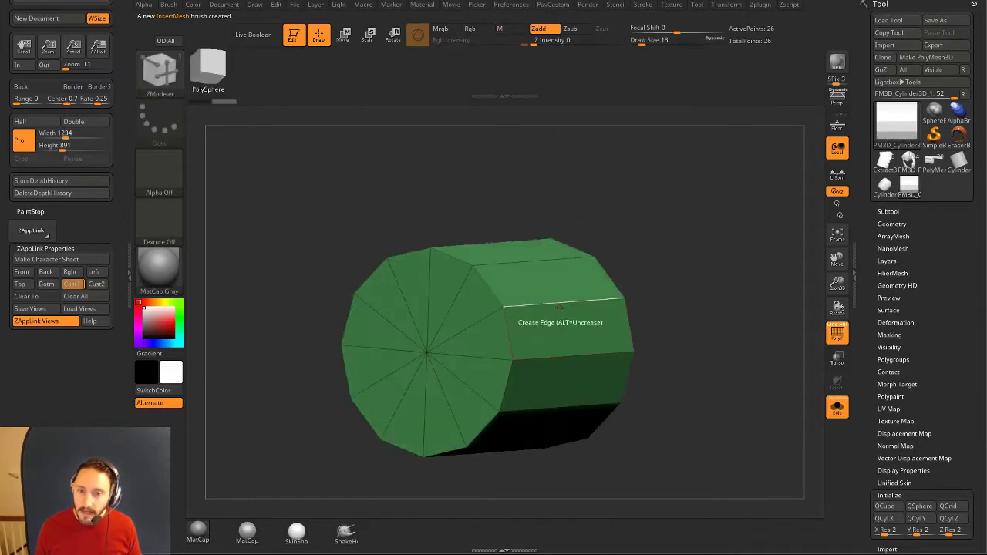
key("space")
left_click(552, 257)
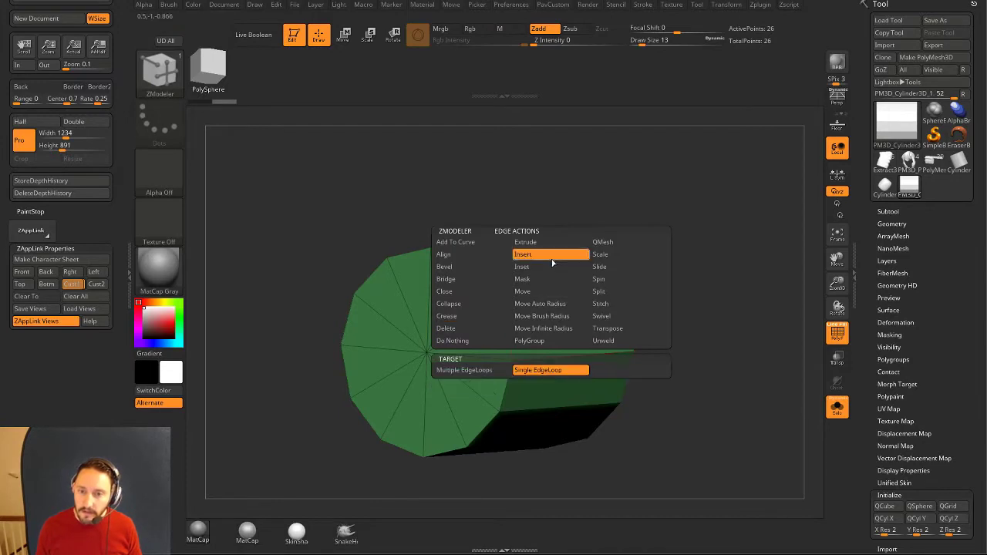
left_click(497, 373)
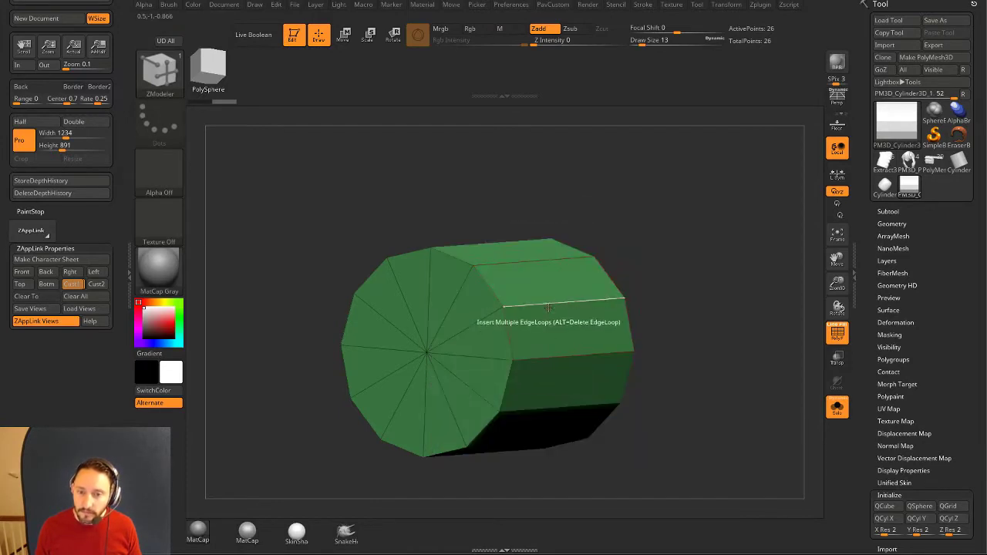
Insert one edge loop around the middle of the cylinder, using a specified elevation.
key("space")
left_click(482, 411)
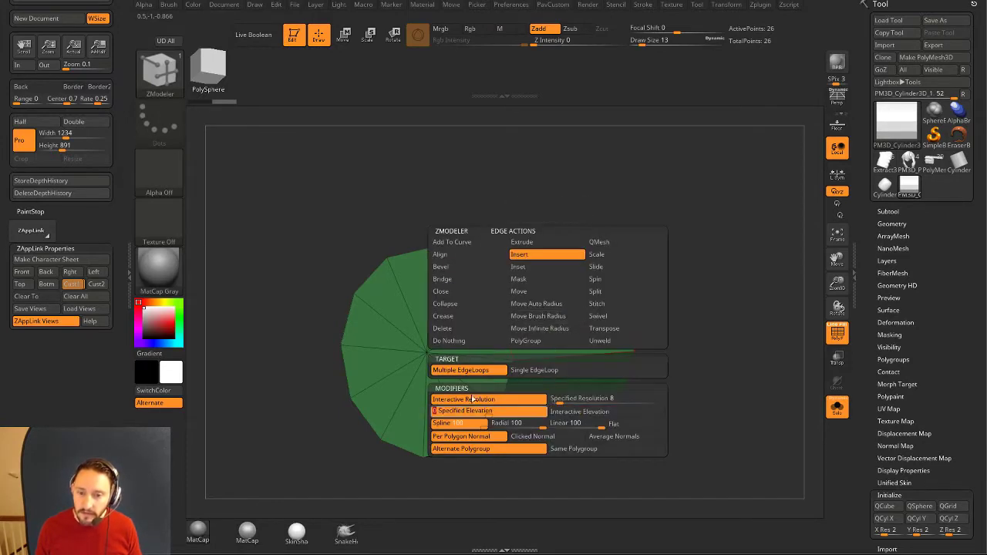
left_click(563, 307)
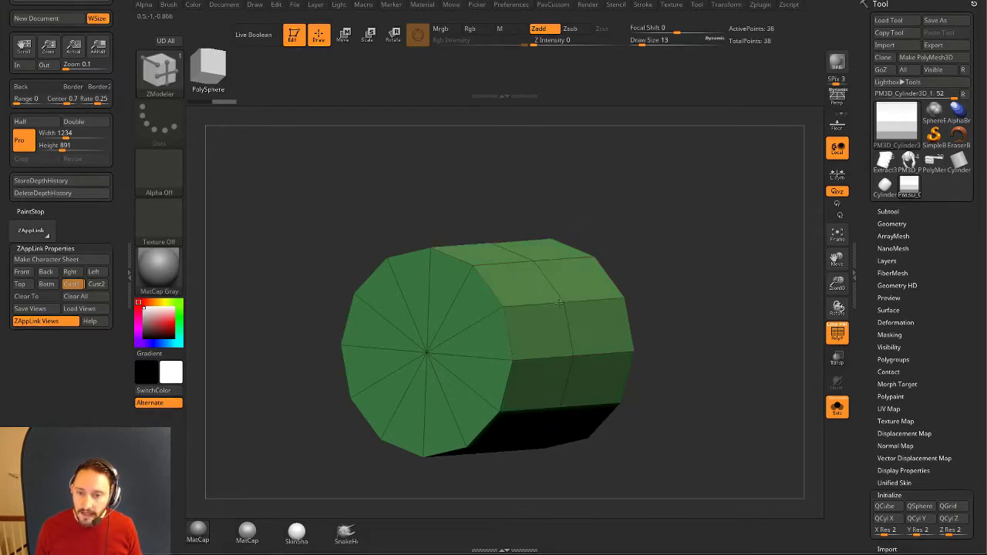
left_click_drag(715, 295, 703, 298, "shift")
mouse_move(763, 241)
left_mouse_down("alt")
mouse_move(668, 194)
mouse_move(735, 234)
mouse_move(679, 213)
left_mouse_up("alt")
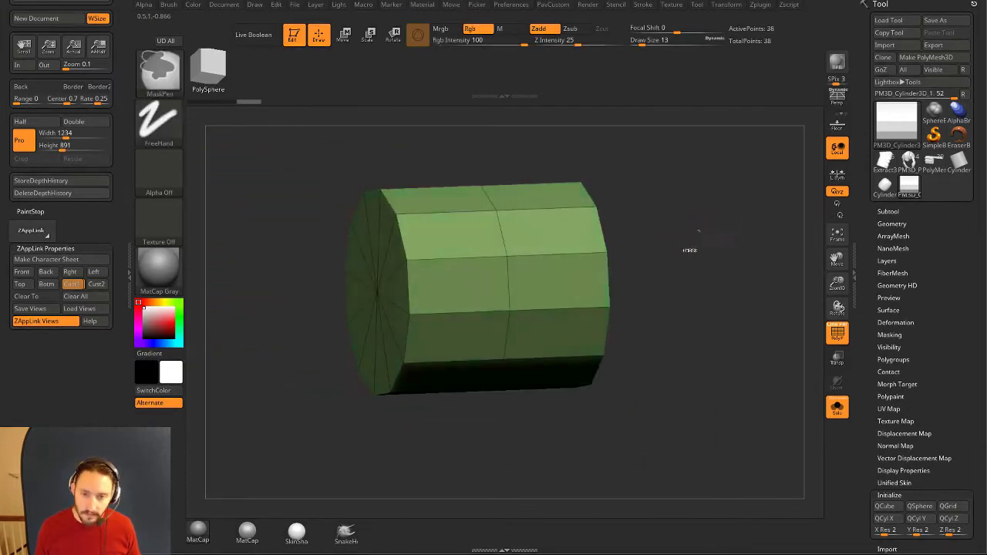
left_click_drag(696, 255, 720, 253, "shift")
Append the looped cylinder, seen from the side, to the custom InsertMesh brush.
key("b")
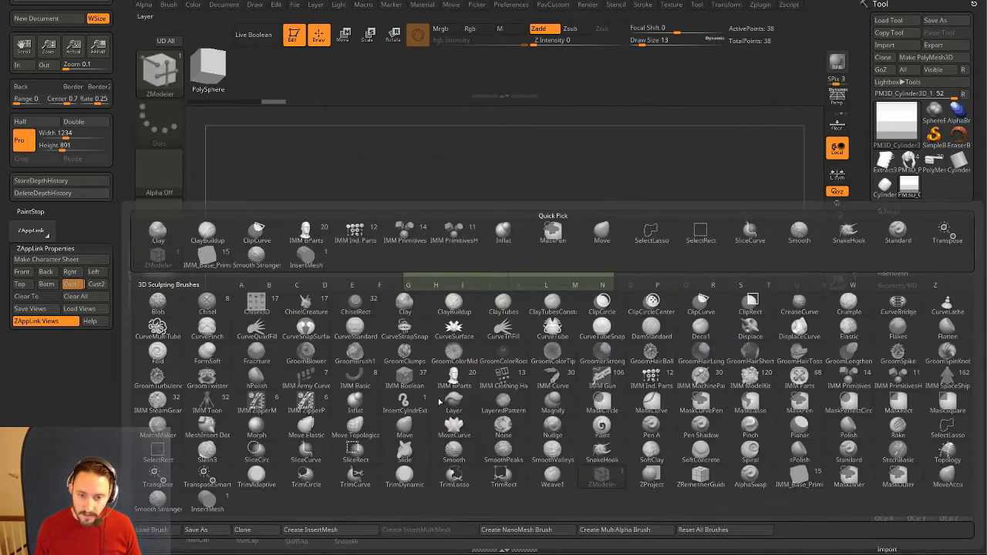
left_click(207, 502)
left_click_drag(681, 238, 664, 233, "alt")
left_click_drag(665, 233, 694, 265)
key("b")
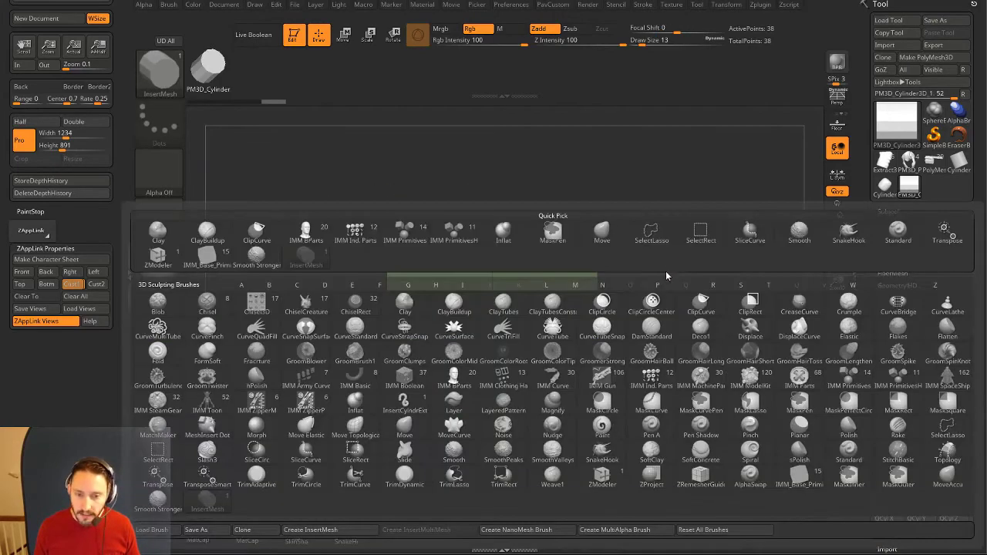
left_click(324, 530)
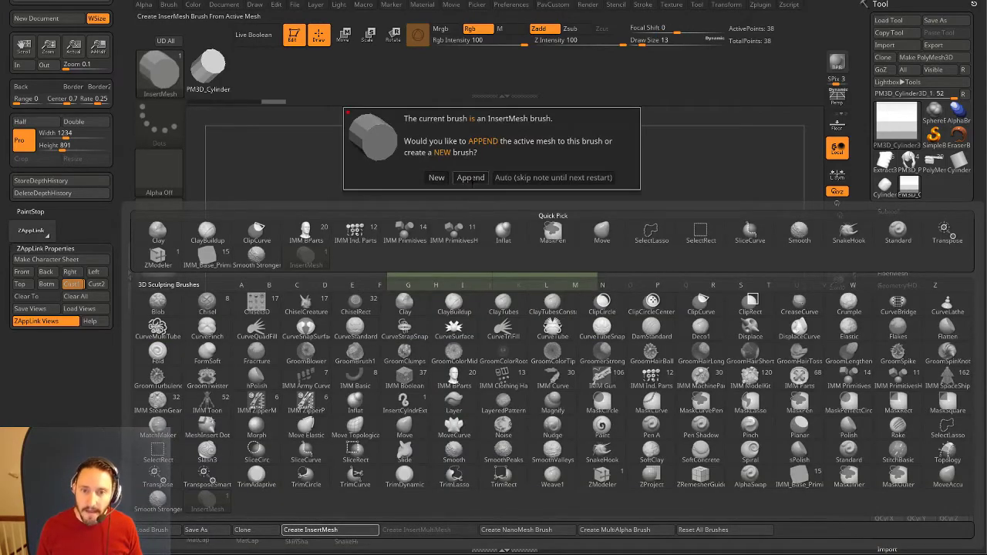
left_click(471, 178)
left_click(295, 540)
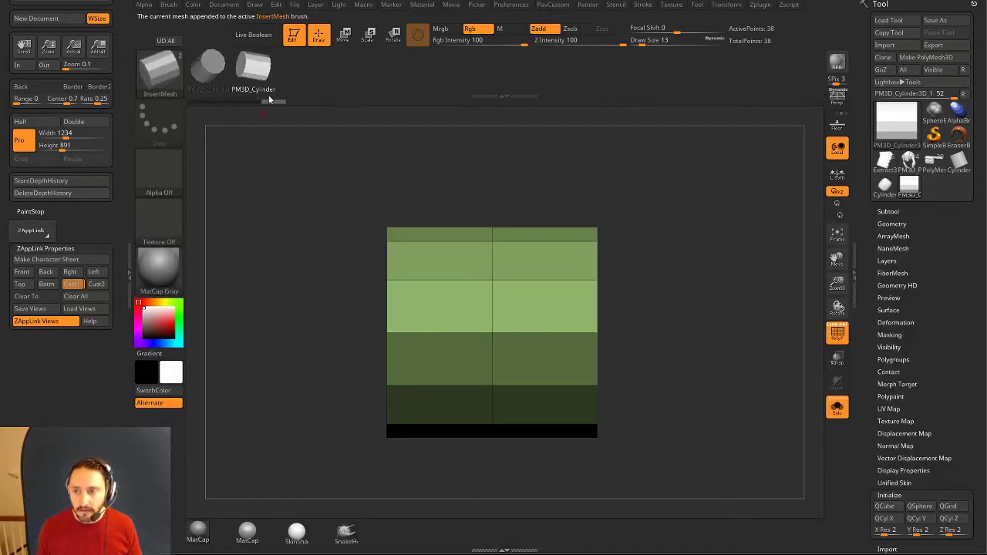
Return to the PolyMesh3D1_7 gun part and insert the looped cylinder on the top centreline of its rail.
left_click(935, 165)
left_click_drag(600, 244, 705, 309)
left_click_drag(593, 241, 583, 279, "alt")
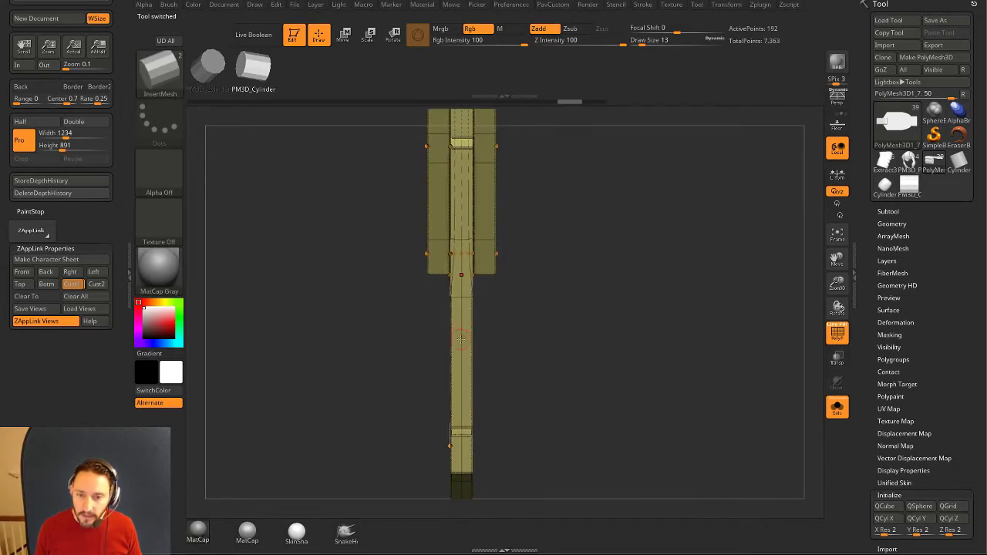
left_click_drag(653, 175, 638, 340, "alt")
left_click_drag(451, 380, 453, 412)
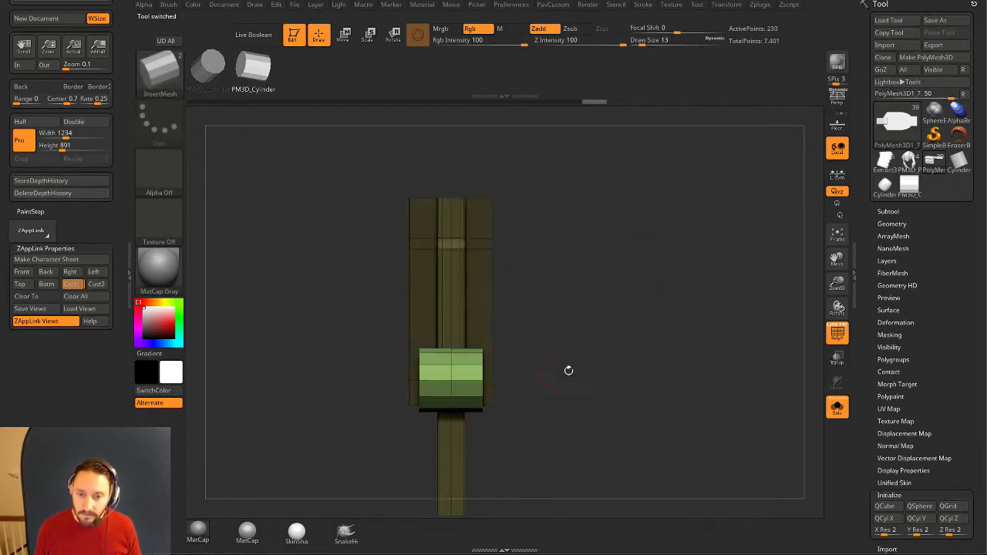
left_click_drag(568, 370, 567, 283)
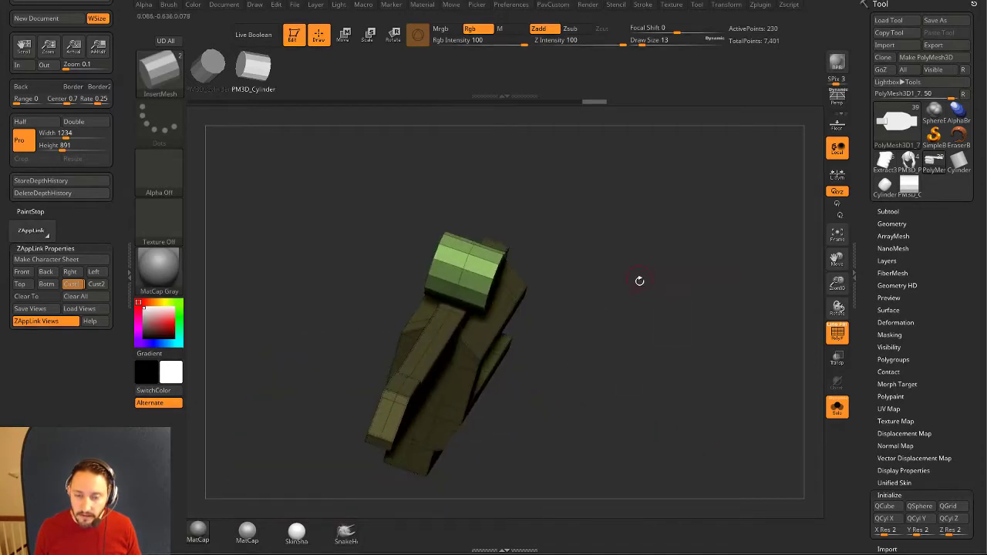
left_click_drag(640, 282, 651, 277, "shift")
Center the transform gizmo on the inserted cylinder in side view.
key("w")
left_click_drag(621, 225, 652, 253, "shift")
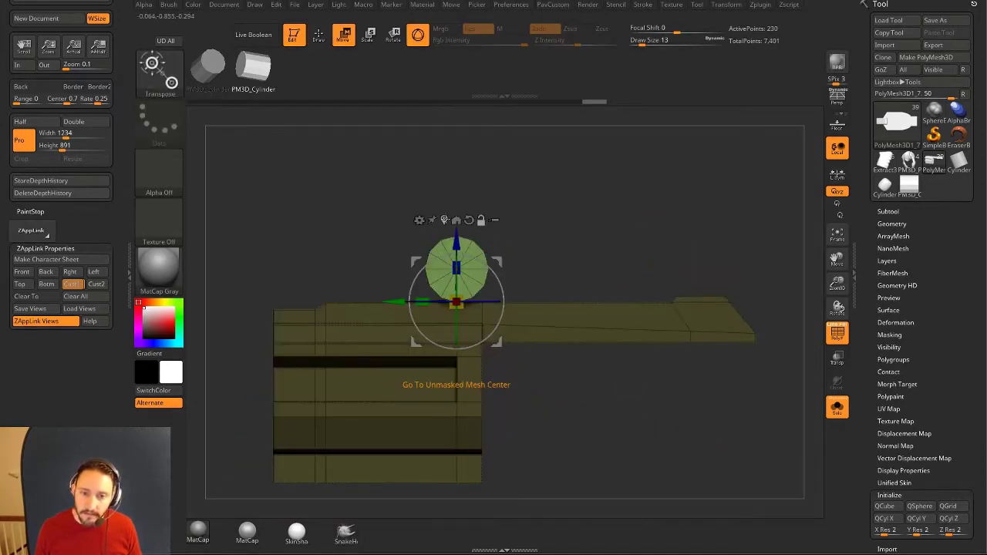
left_click(456, 220)
mouse_move(539, 237)
left_mouse_down()
mouse_move(378, 259)
mouse_move(478, 259)
mouse_move(548, 240)
left_mouse_up()
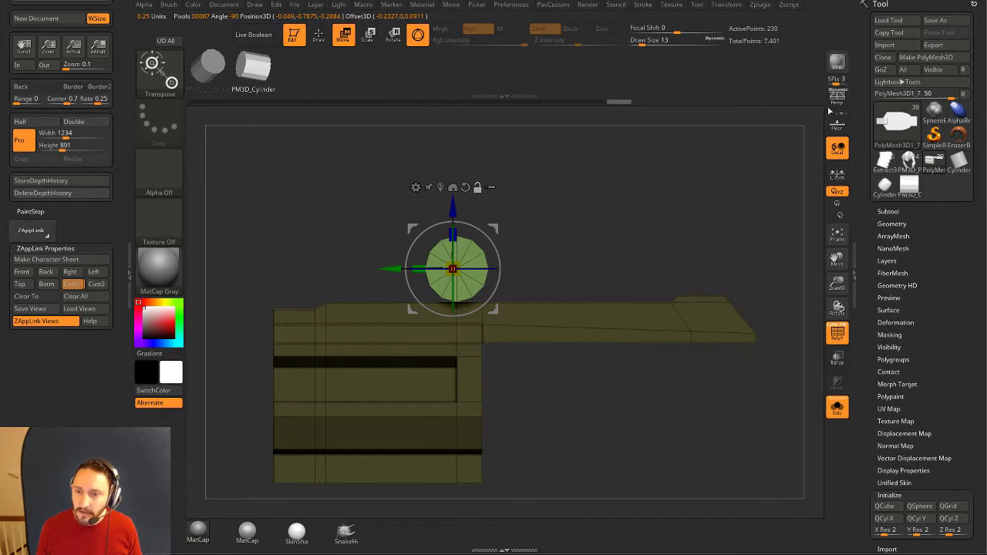
left_click_drag(498, 229, 501, 228, "alt")
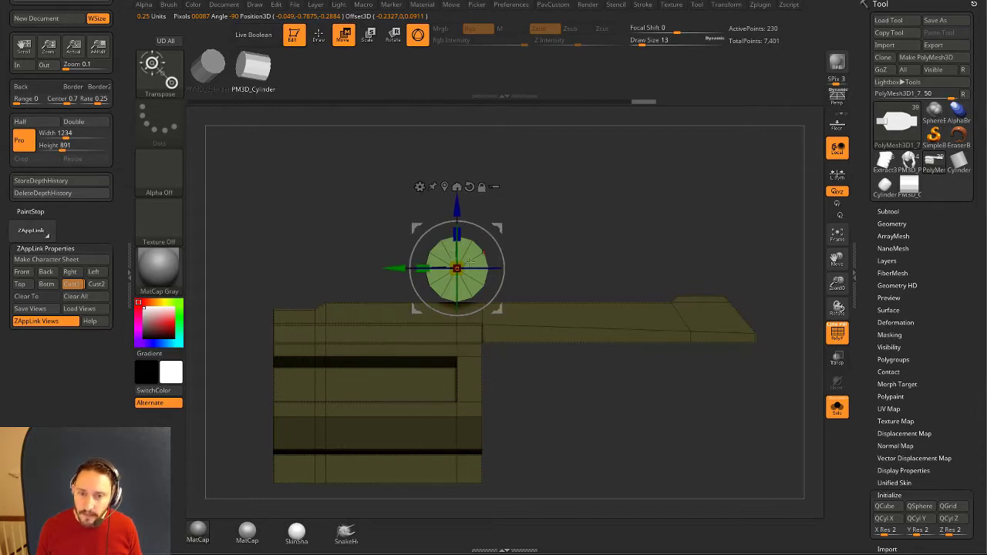
Scale the cylinder down, move it forward and down into the rail, and show the gun reference image.
left_click_drag(461, 266, 449, 274)
left_click_drag(502, 226, 553, 275)
key("shift+z")
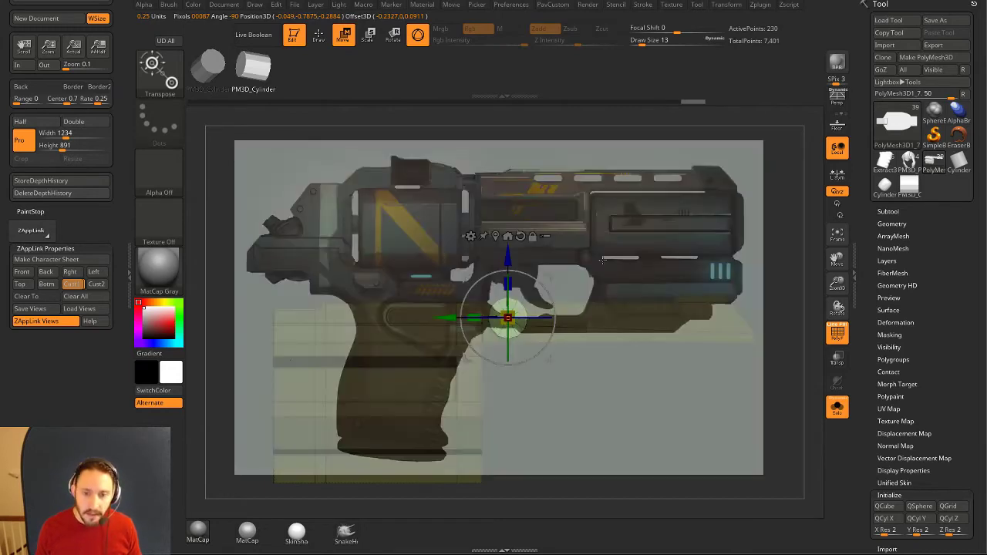
Restore the saved Cust1 view and move the cylinder back along the rail to the rearmost slot in the gun reference image.
left_click(72, 285)
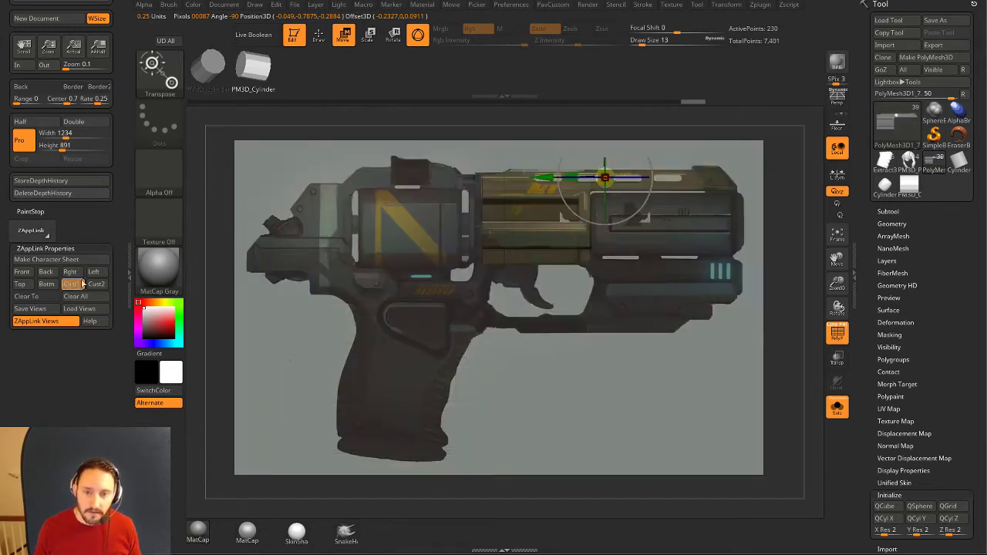
mouse_move(550, 173)
left_mouse_down()
mouse_move(488, 174)
mouse_move(536, 176)
left_mouse_up()
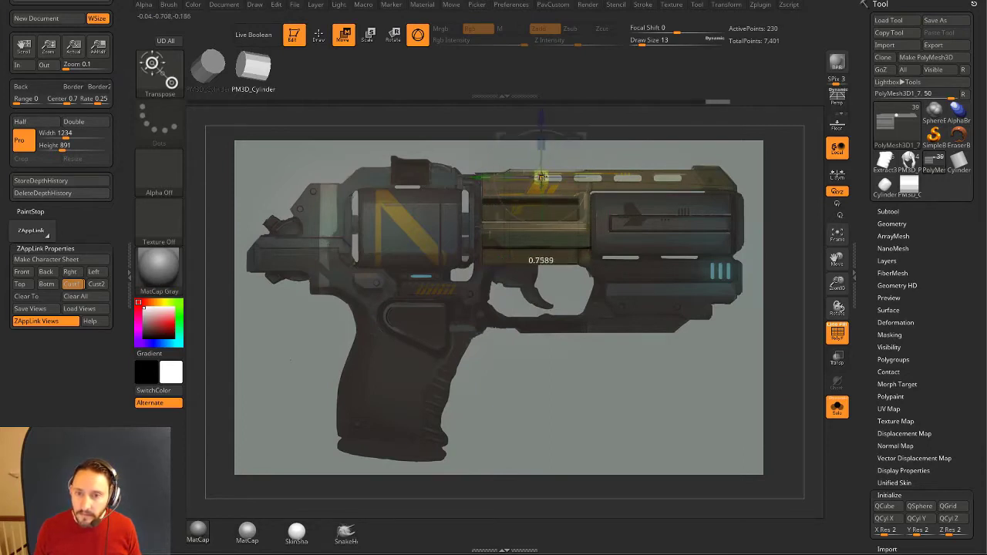
key("shift+z")
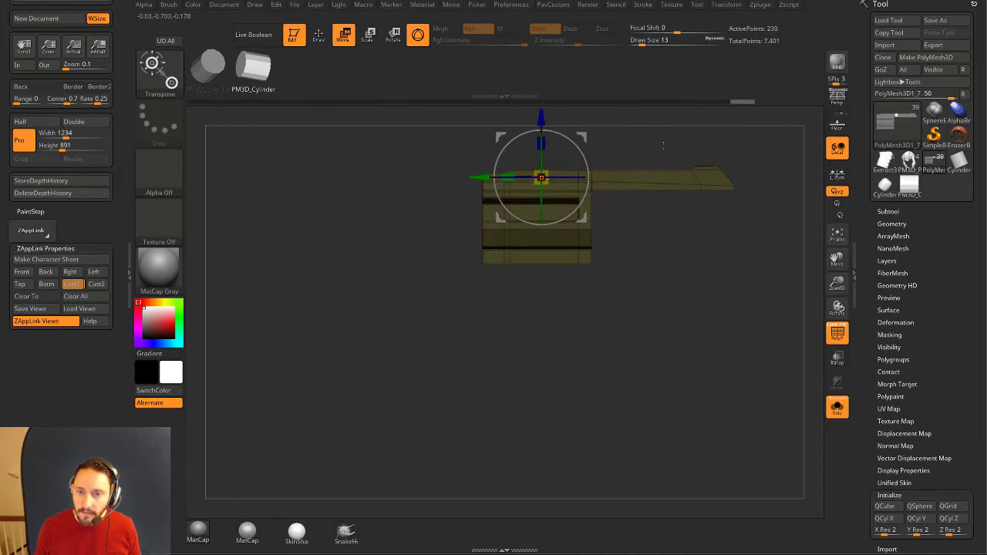
Scale the cylinder slightly and stretch it lengthwise so it passes through both sides of the rail.
left_click_drag(664, 146, 690, 254)
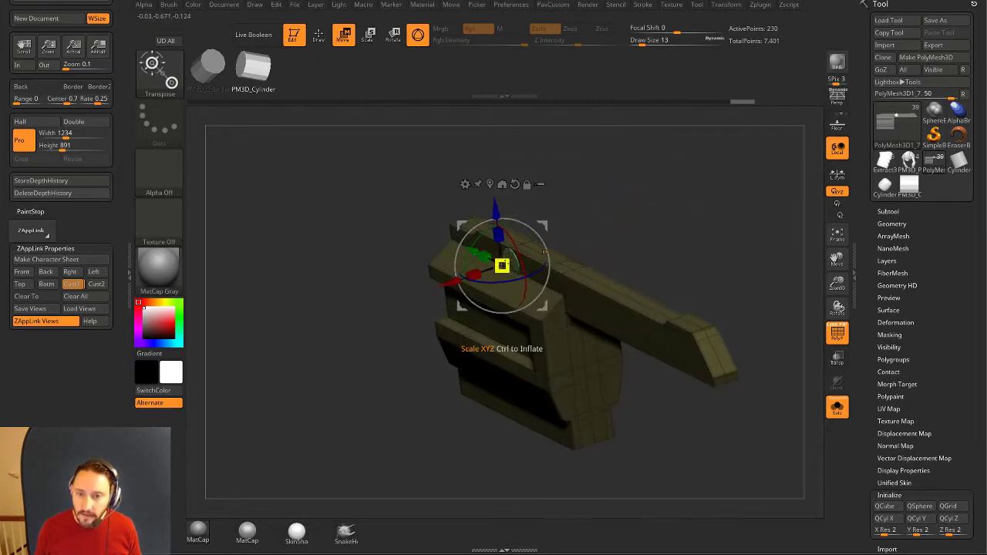
left_click_drag(502, 265, 496, 271)
left_click_drag(617, 221, 615, 249)
left_click_drag(474, 278, 434, 294)
left_click_drag(662, 236, 725, 254, "shift")
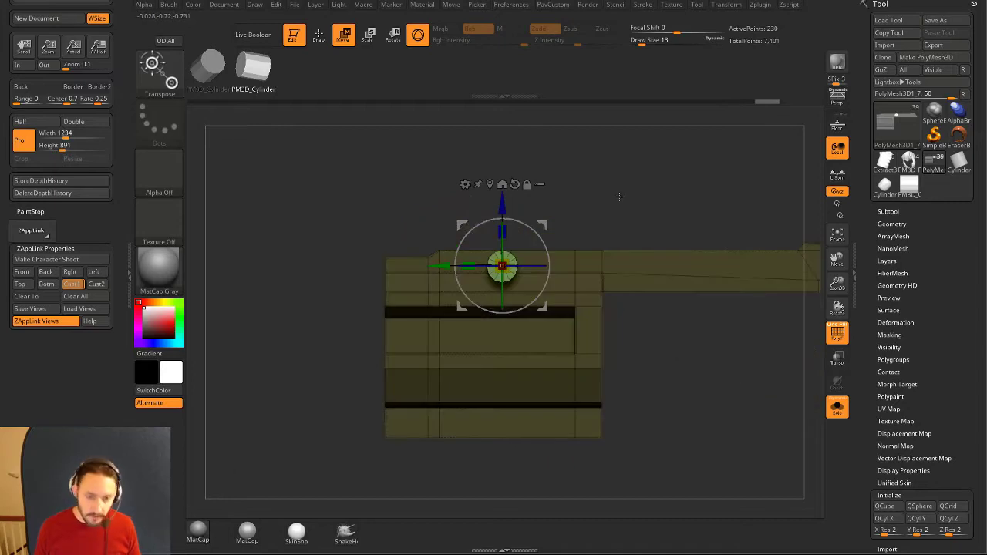
Overlay the reference image in the saved Cust1 view and refit the cylinder to the rear end of the rearmost rail slot.
key("shift+z")
left_click(71, 284)
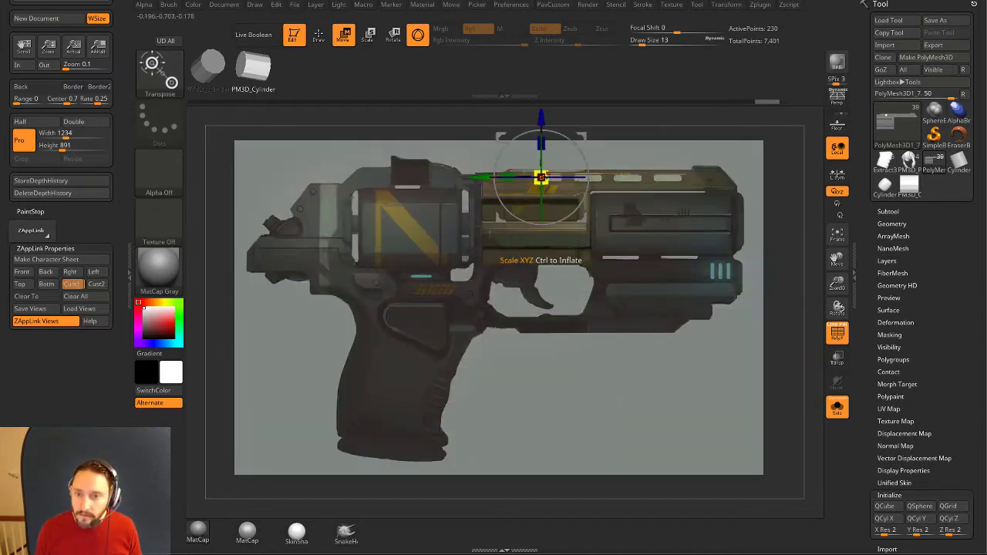
left_click_drag(542, 178, 480, 178)
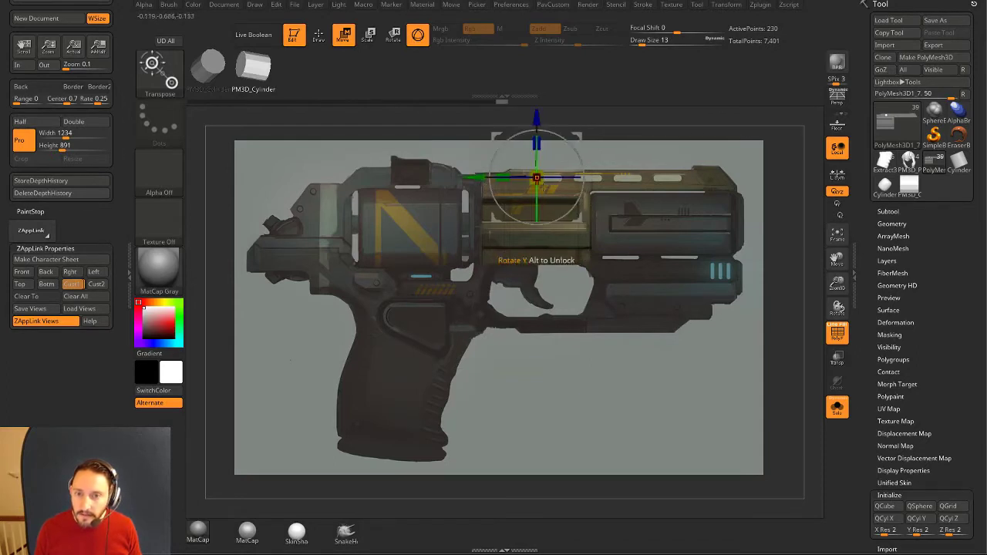
key("shift+z")
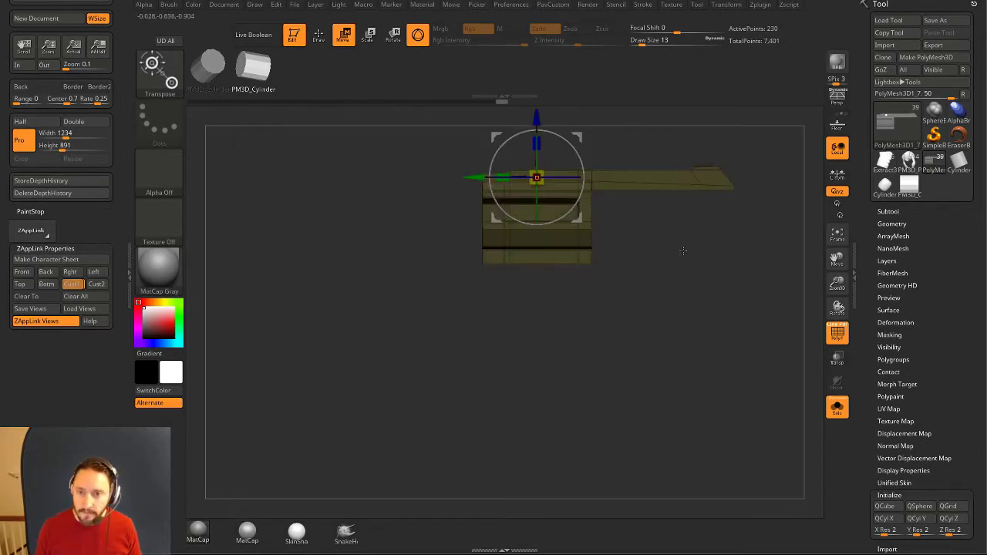
Try pulling the cylinder's far end with an enlarged Move brush and undo the stroke.
mouse_move(684, 251)
left_mouse_down("alt")
mouse_move(696, 133)
mouse_move(659, 214)
left_mouse_up("alt")
key("q")
left_click_drag(701, 174, 690, 201)
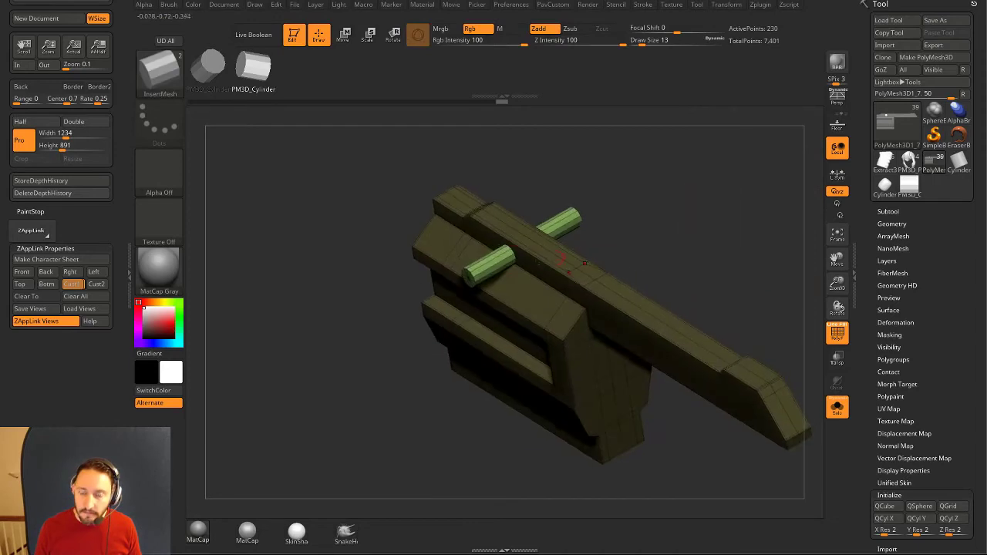
left_click_drag(654, 239, 682, 222)
key("s")
left_click_drag(673, 223, 648, 223)
key("b")
key("m")
key("v")
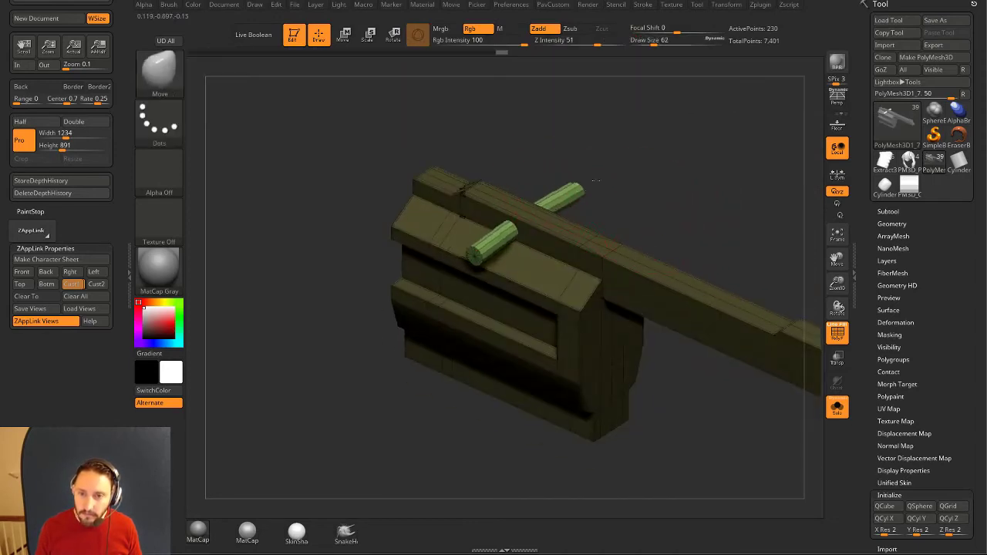
mouse_move(597, 180)
left_mouse_down()
mouse_move(610, 172)
mouse_move(574, 199)
left_mouse_up()
key("ctrl+z")
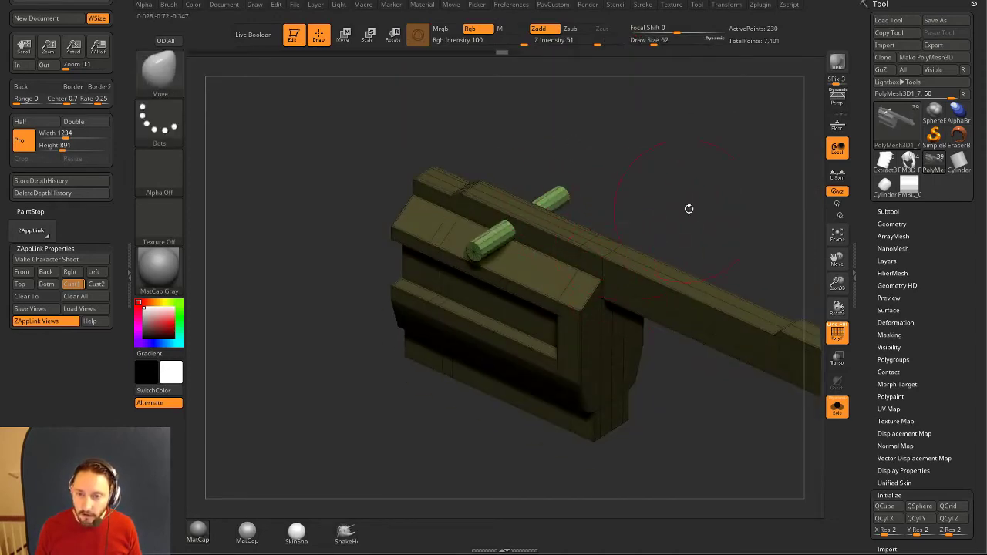
left_click_drag(688, 208, 617, 224)
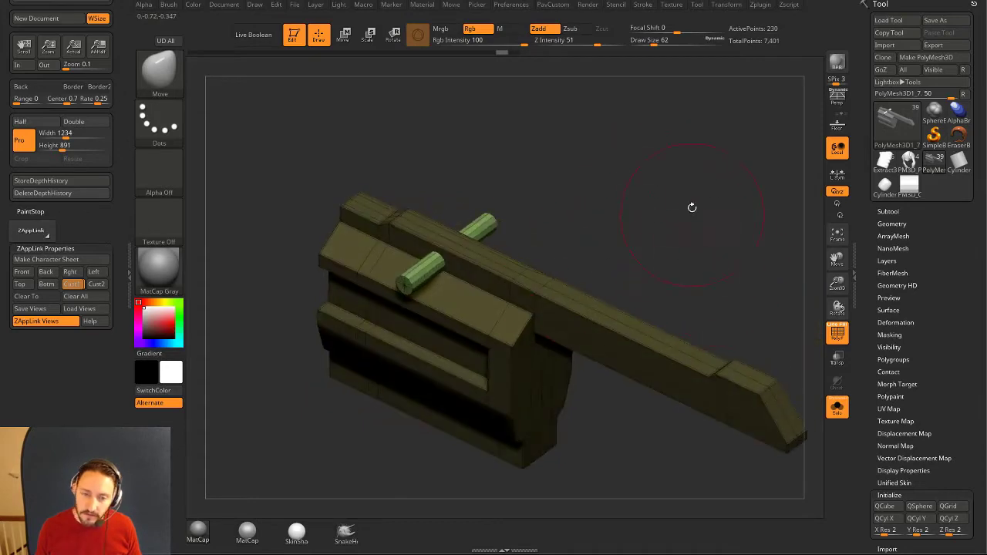
Turn off the Start group flag on subtools PolyMesh3D1_7 and PolyMesh3D1_2, and turn it on for PM3D_Cube3D6.
key("space")
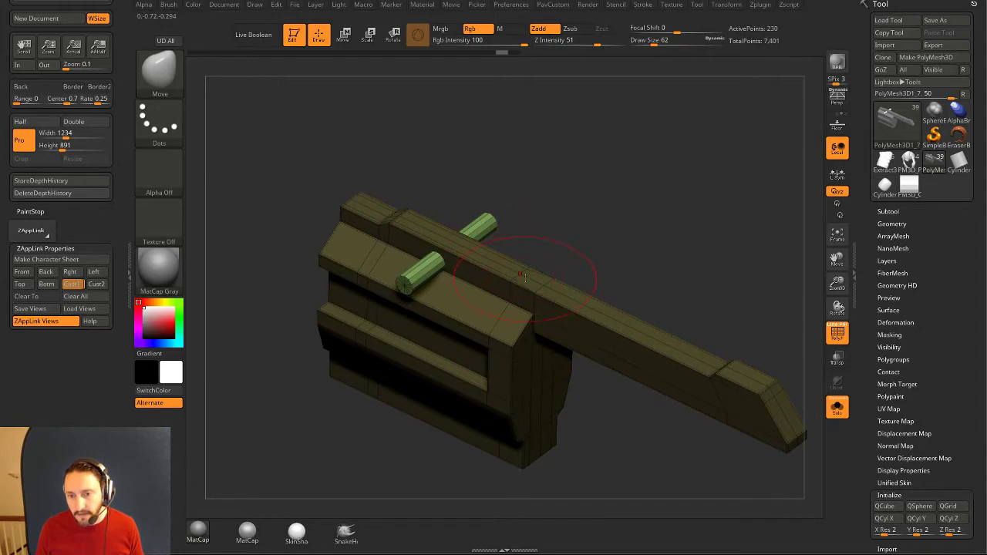
left_click(888, 211)
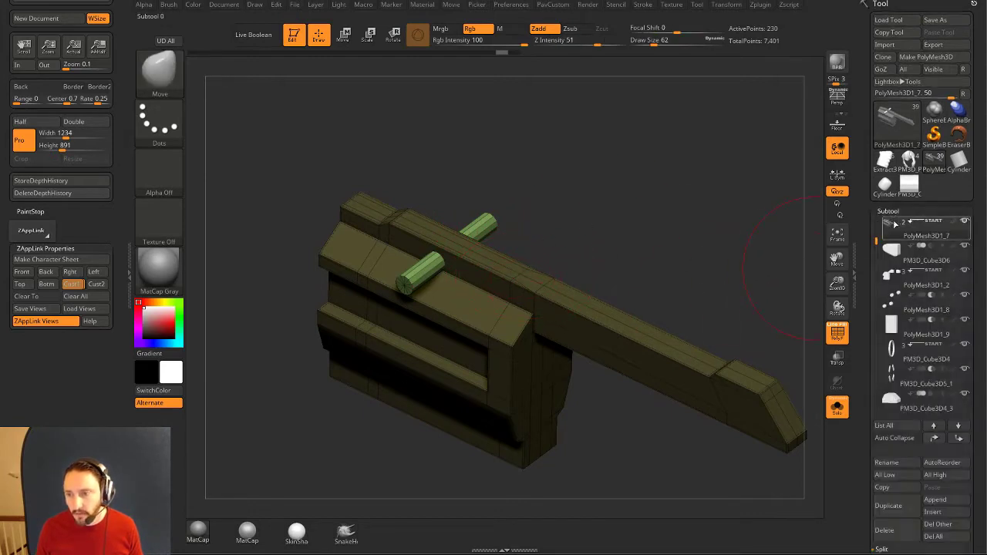
mouse_move(922, 261)
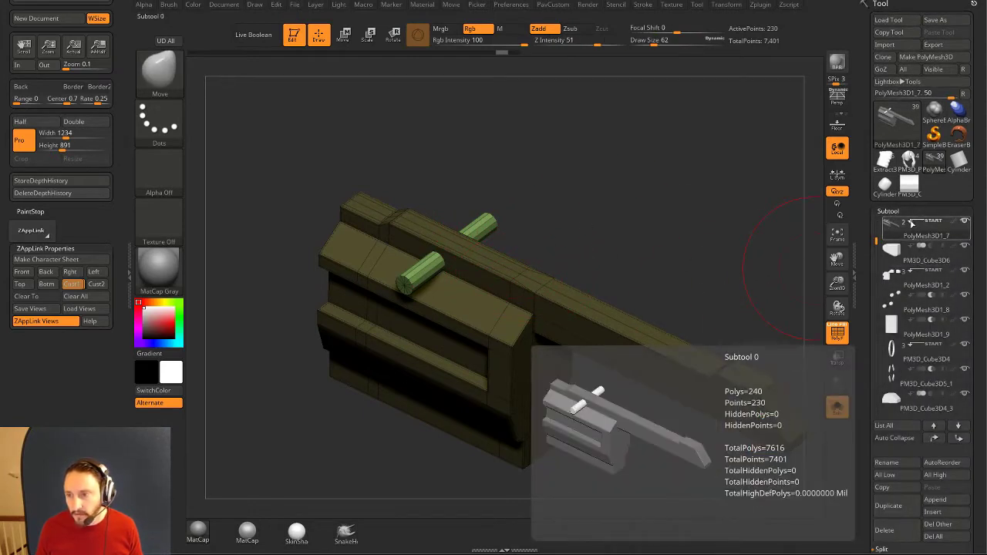
left_click(911, 223, "shift")
left_click(910, 271, "shift")
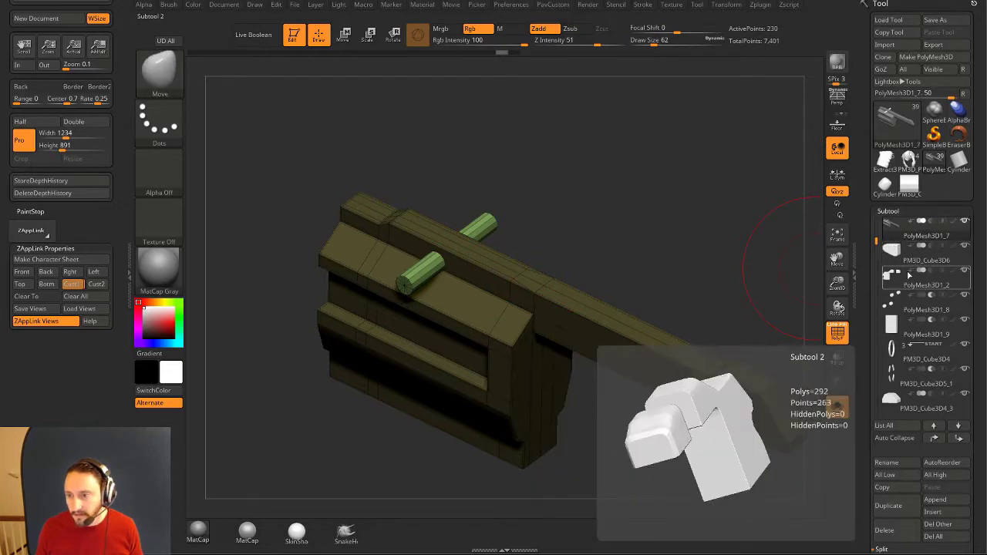
left_click(910, 271)
left_click(911, 247)
left_click_drag(706, 196, 722, 192)
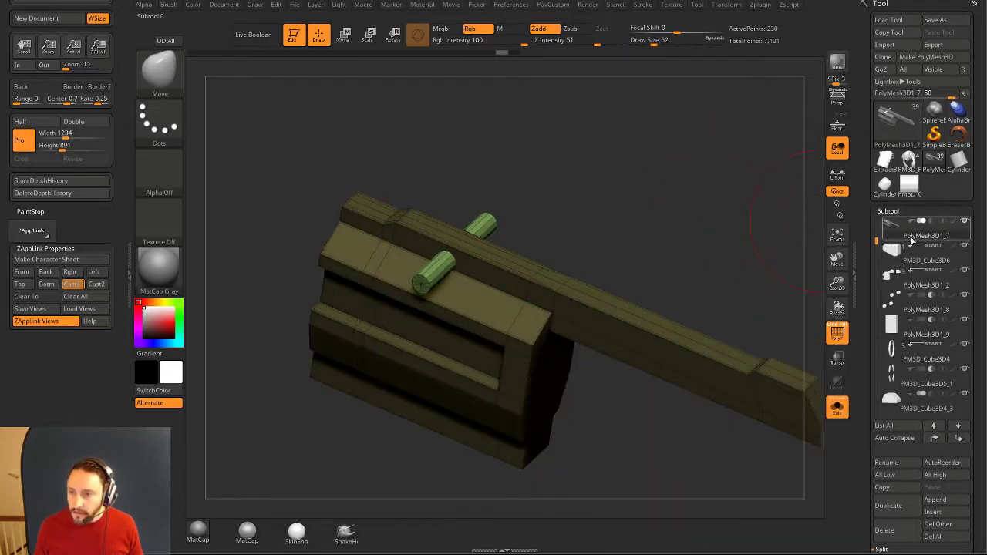
Delete all other subtools so that only PolyMesh3D1_7 is kept.
left_click(937, 526)
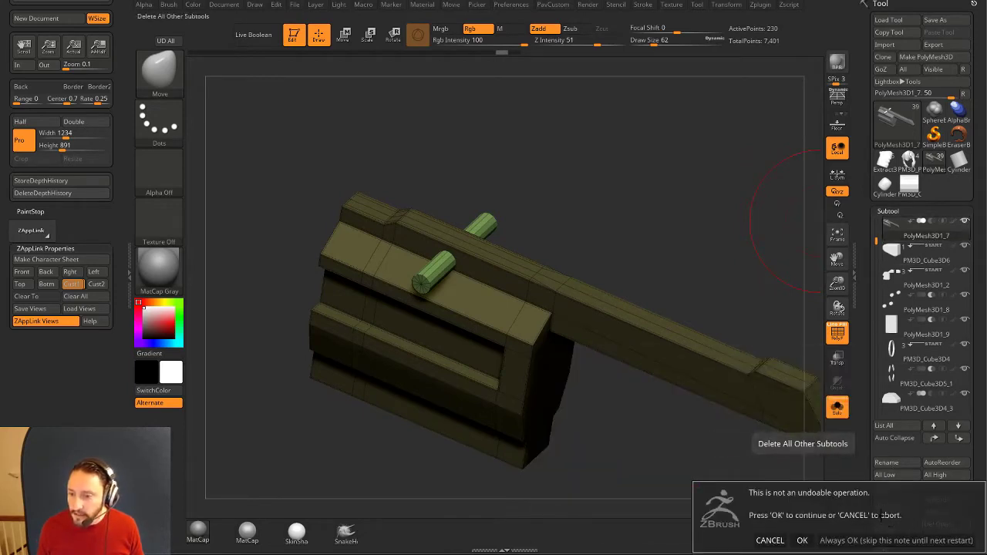
left_click(878, 538)
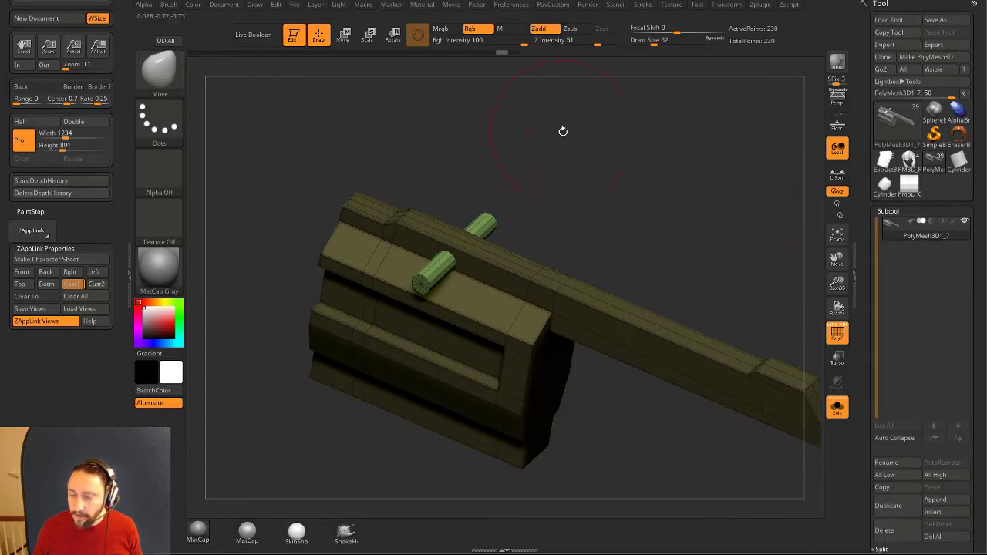
mouse_move(563, 131)
left_mouse_down()
mouse_move(494, 134)
mouse_move(572, 109)
mouse_move(607, 141)
mouse_move(602, 233)
mouse_move(517, 176)
left_mouse_up()
Reduce the brush draw size to 22 and split the unmasked cylinder off the rail part into its own subtool.
key("bracketleft")
key("bracketleft")
key("bracketleft")
key("bracketleft")
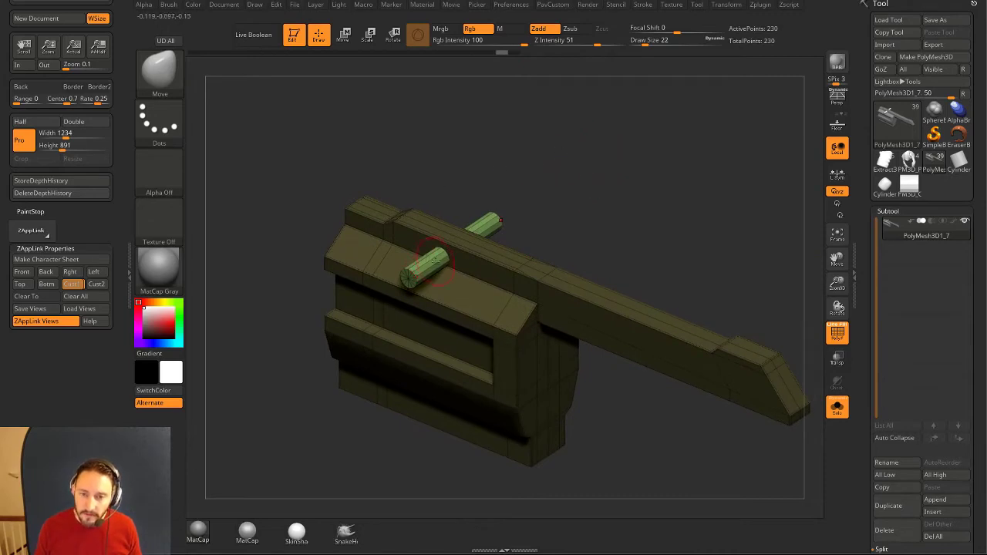
key("space")
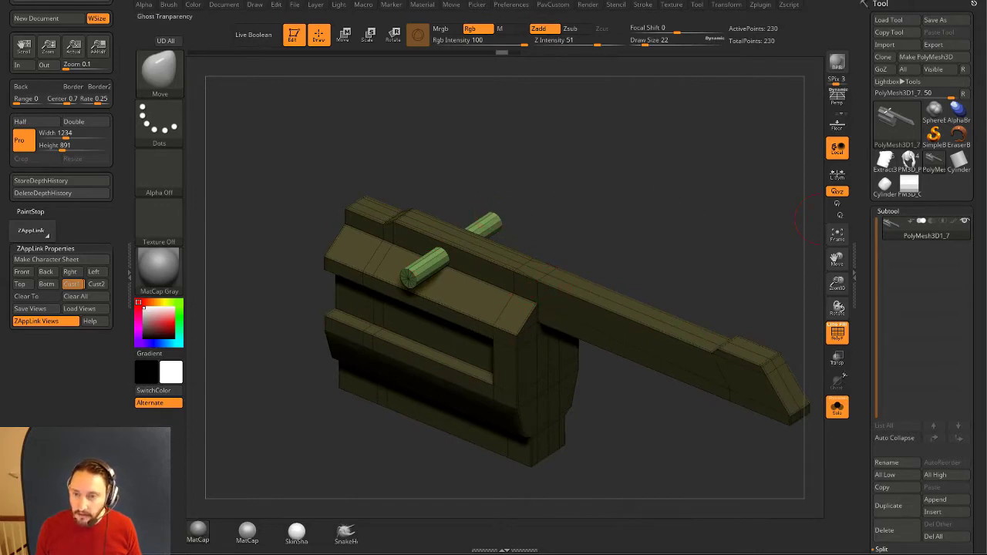
left_click_drag(627, 224, 651, 239)
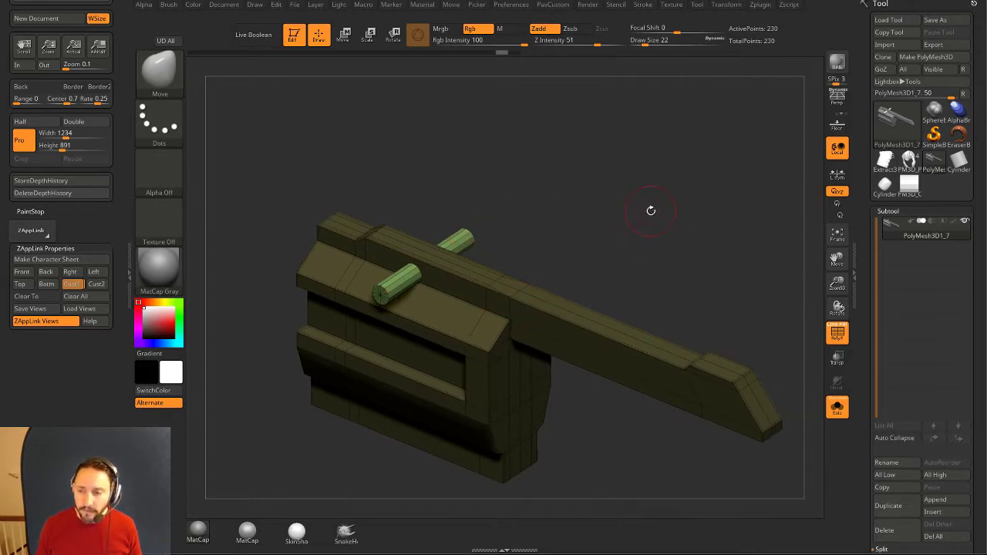
mouse_move(900, 230)
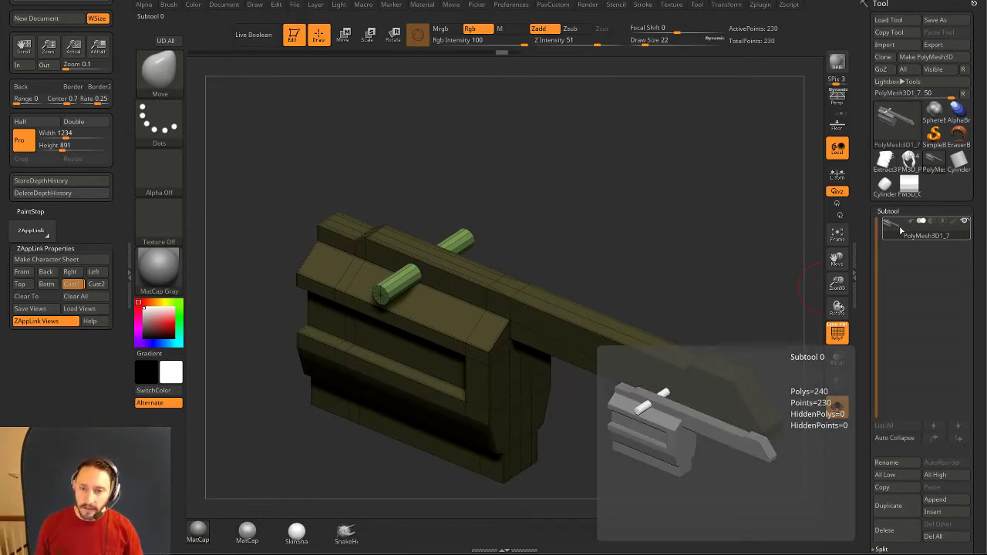
left_click_drag(582, 218, 585, 227)
key("q")
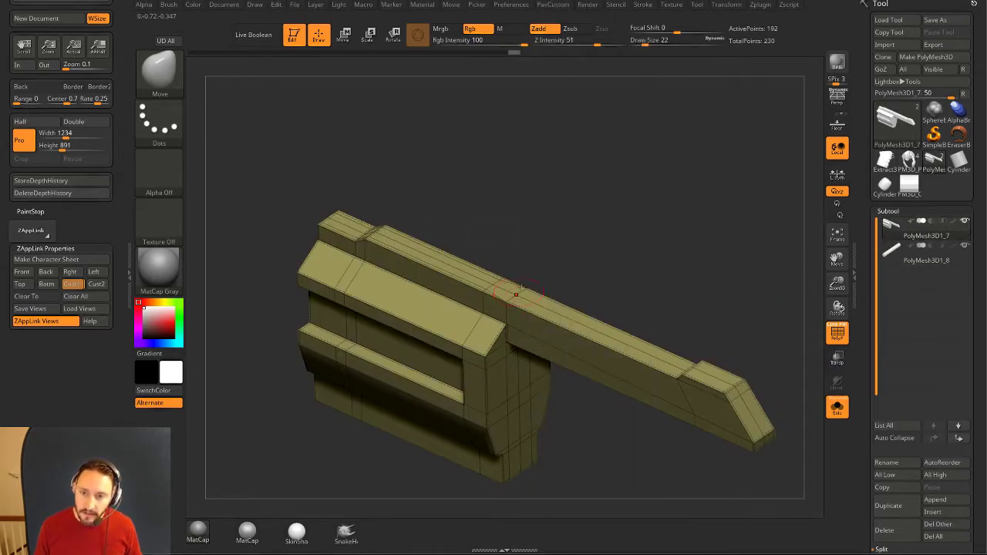
Turn off Solo mode to show both subtools and switch to the Standard brush.
left_click(841, 414)
mouse_move(670, 238)
left_mouse_down()
mouse_move(702, 162)
mouse_move(679, 220)
left_mouse_up()
key("b")
key("s")
key("t")
Switch the active subtool back and forth between the cylinder and the rail part in the viewport, ending on the cylinder.
mouse_move(530, 202)
left_mouse_down()
mouse_move(535, 216)
mouse_move(486, 234)
left_mouse_up()
left_click(463, 239, "alt")
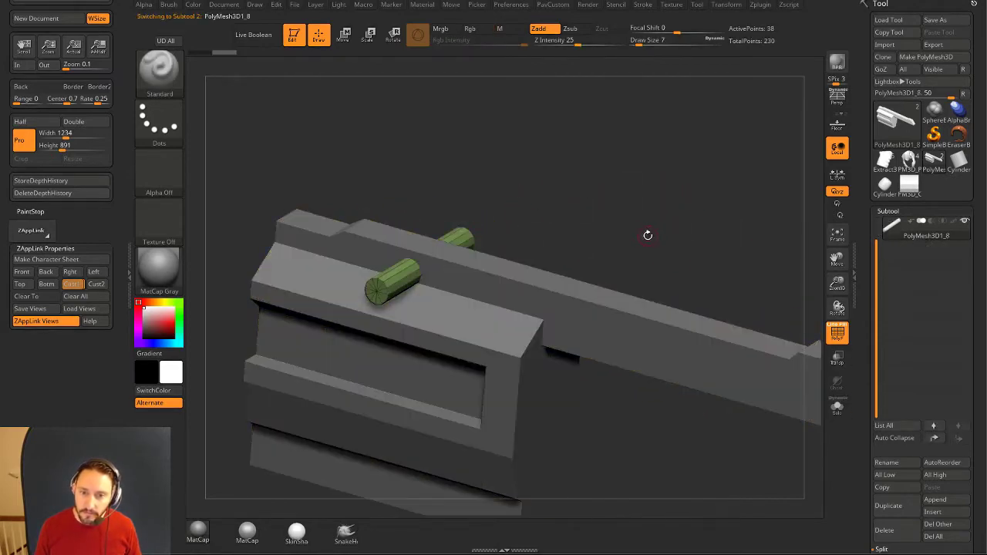
left_click(490, 290, "alt")
left_click(468, 240, "alt")
left_click(510, 273, "alt")
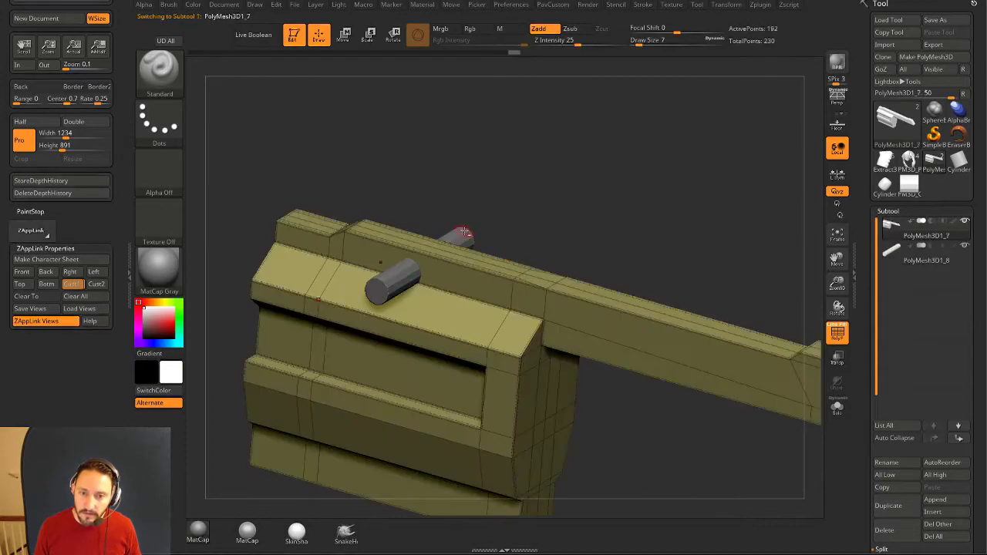
left_click(465, 236, "alt")
left_click_drag(658, 263, 643, 208)
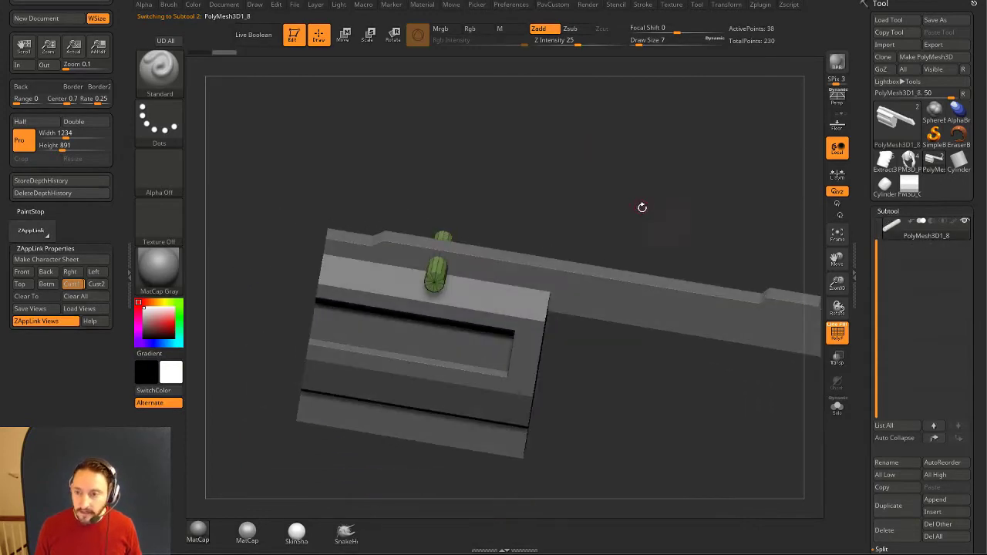
Switch to the full gun tool with the Extract3_1 grip, frame it, and hide its STREAMINGDEMO001 body subtool.
left_click_drag(875, 257, 878, 233)
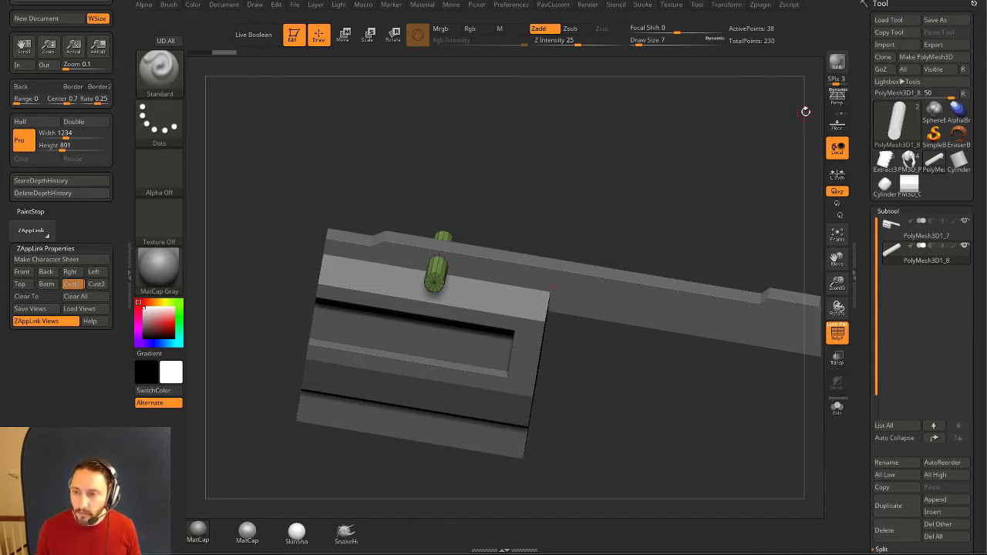
left_click(886, 162)
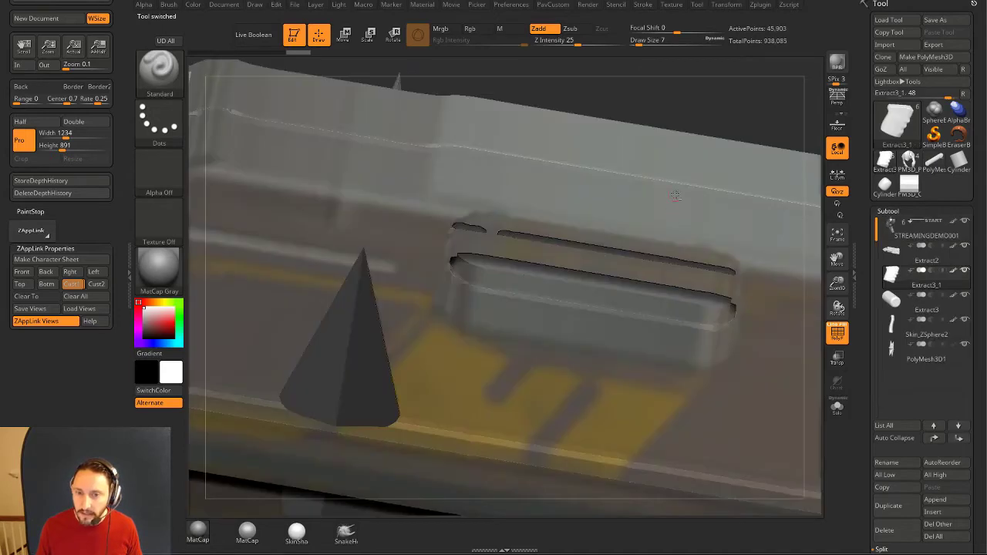
key("f")
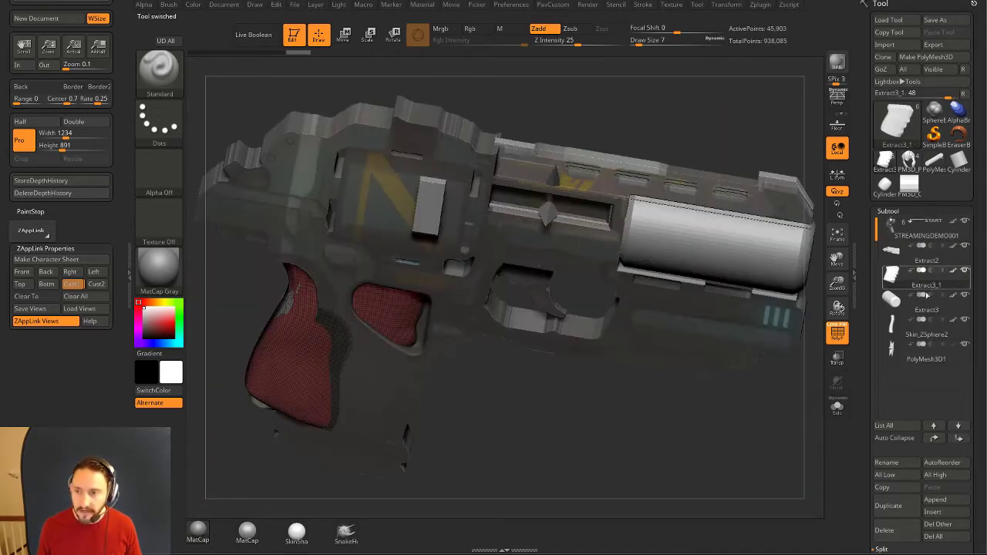
left_click_drag(719, 121, 675, 110, "alt")
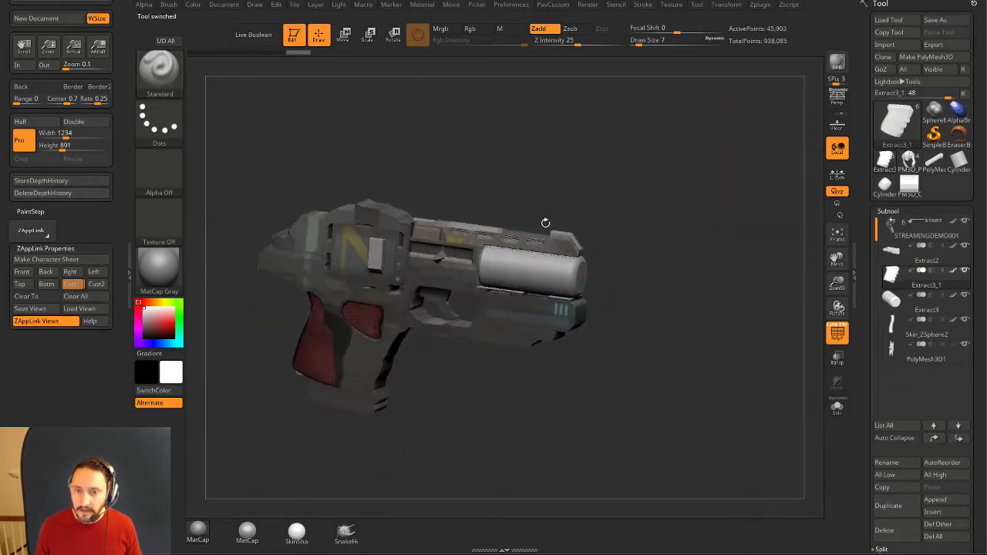
left_click(546, 223, "alt")
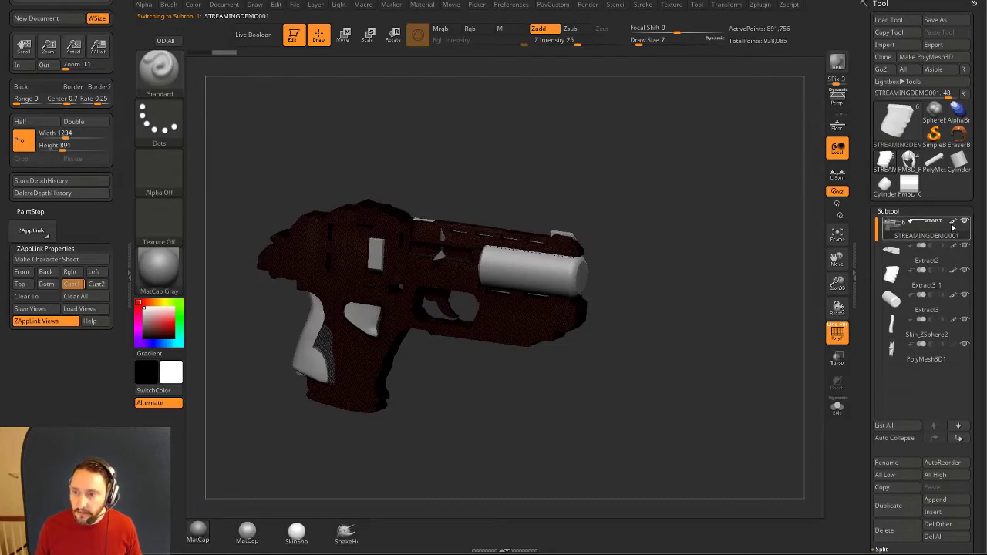
left_click(965, 221)
Select the gun's subtools one after another in the viewport, including the barrel and grip, ending on the star-shaped PolyMesh3D1.
left_click(542, 268, "alt")
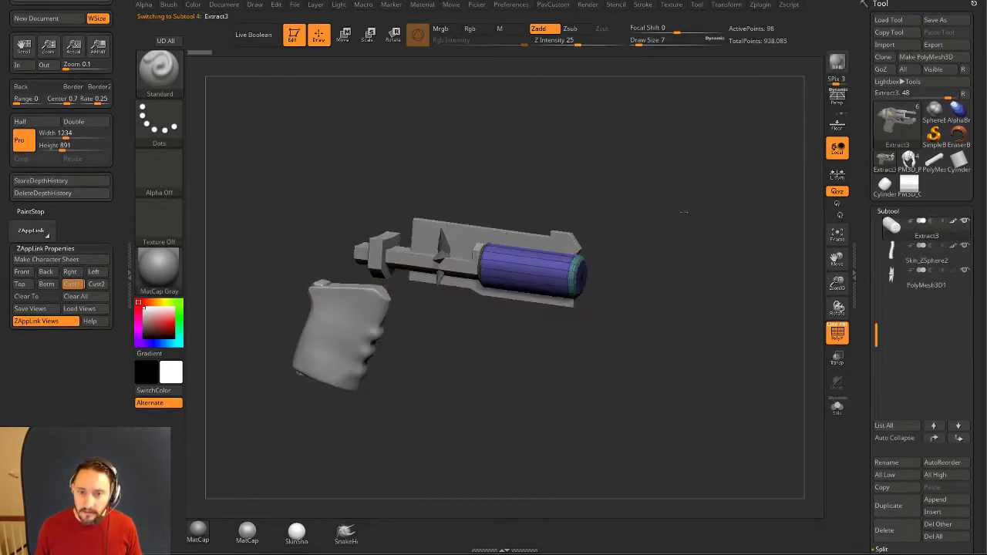
left_click(532, 240, "alt")
left_click(443, 256, "alt")
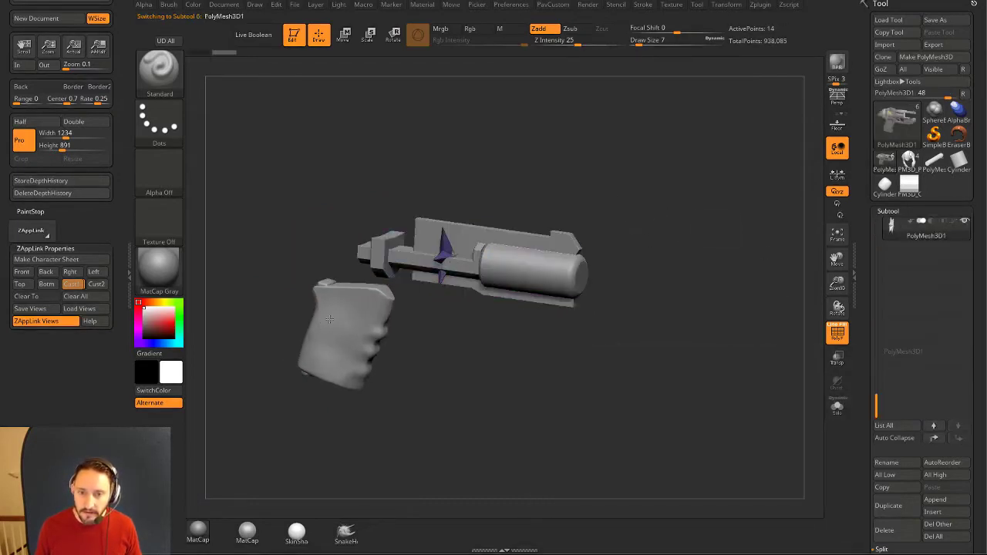
left_click(358, 318, "alt")
left_click(408, 257, "alt")
left_click(447, 244, "alt")
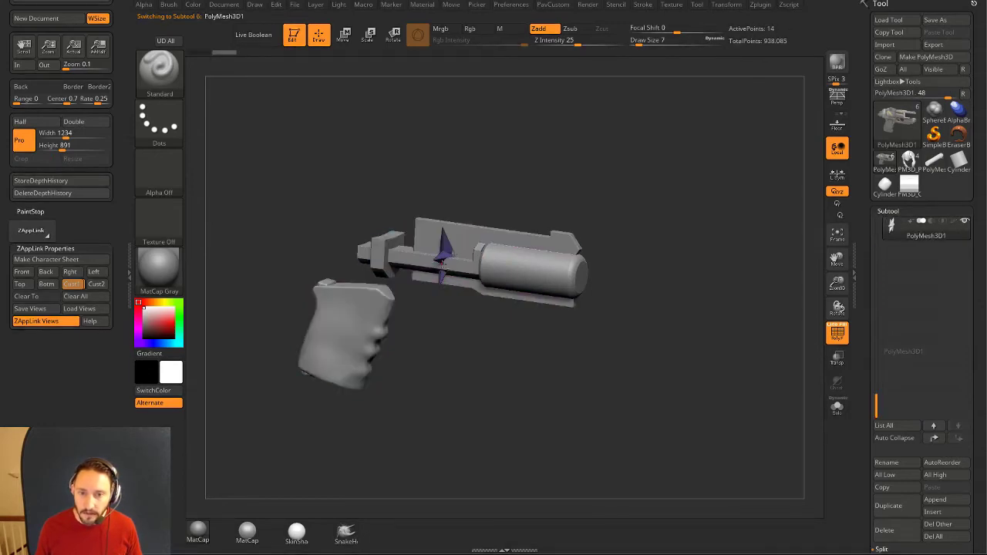
Delete the star-shaped PolyMesh3D1 subtool, activate the Extract2 rail part and check it briefly in Solo mode.
left_click(887, 531)
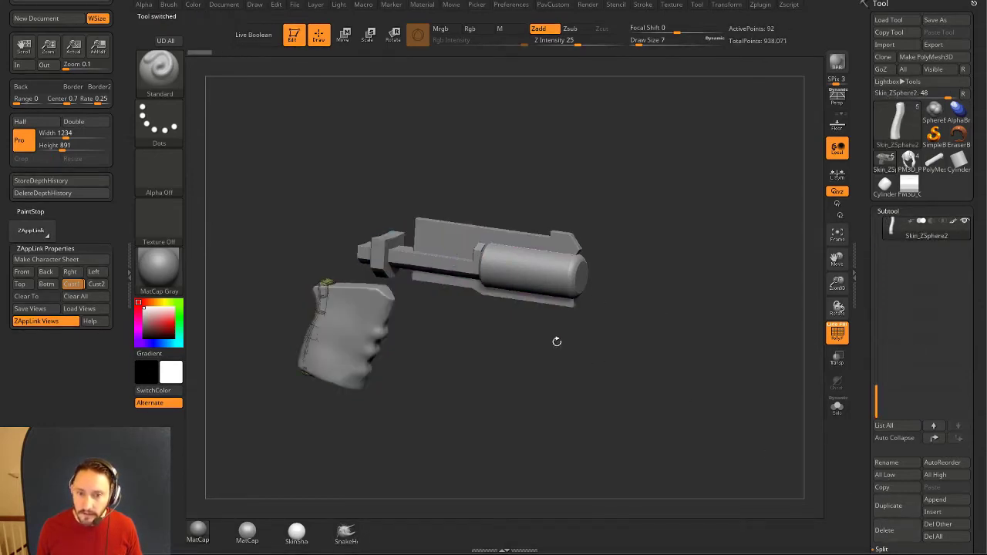
left_click(379, 305, "alt")
left_click(445, 266, "alt")
left_click(839, 410)
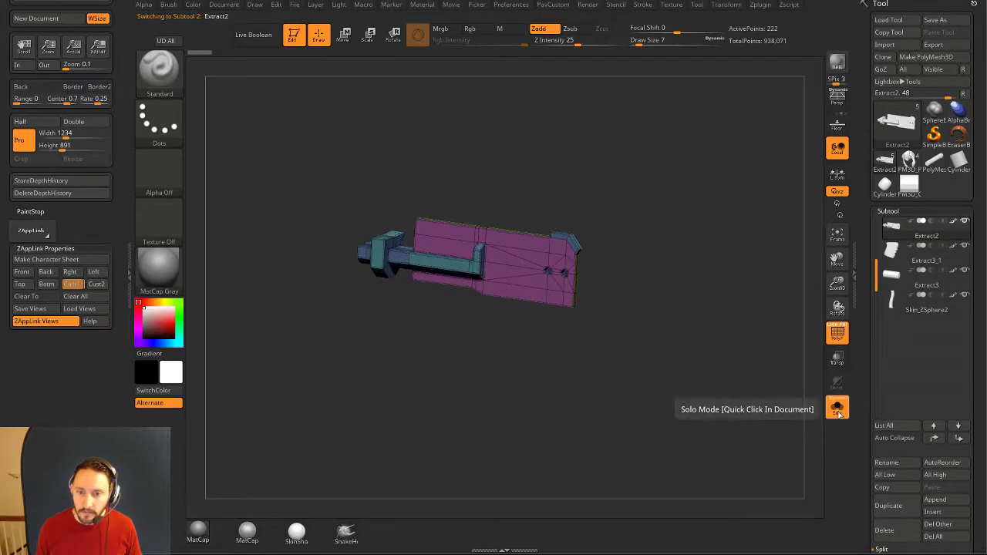
left_click(838, 410)
Move the Extract2 rail part to the top of the subtool list, and place the Extract3 barrel cylinder above it.
left_click_drag(449, 358, 655, 331, "alt")
left_click_drag(723, 308, 591, 397, "alt")
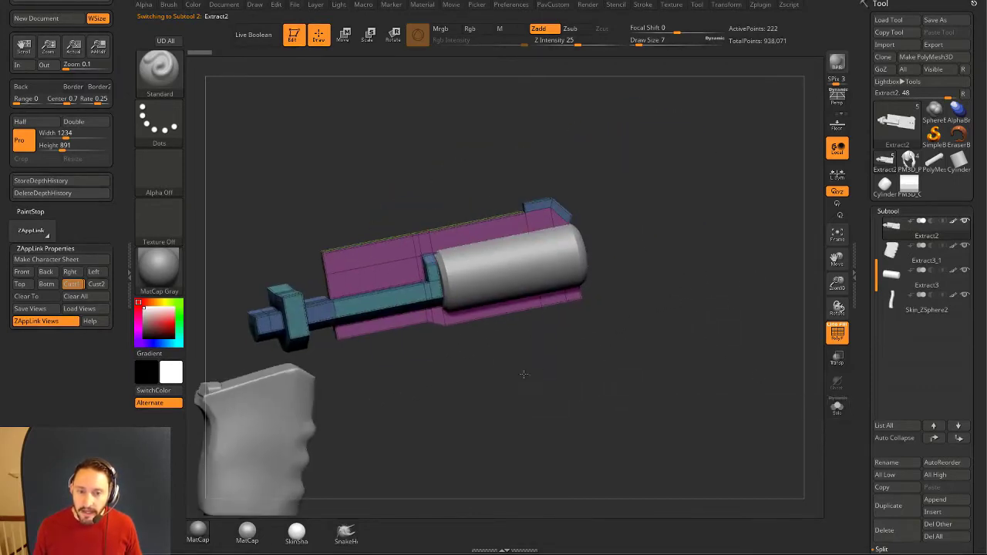
left_click_drag(524, 374, 582, 353)
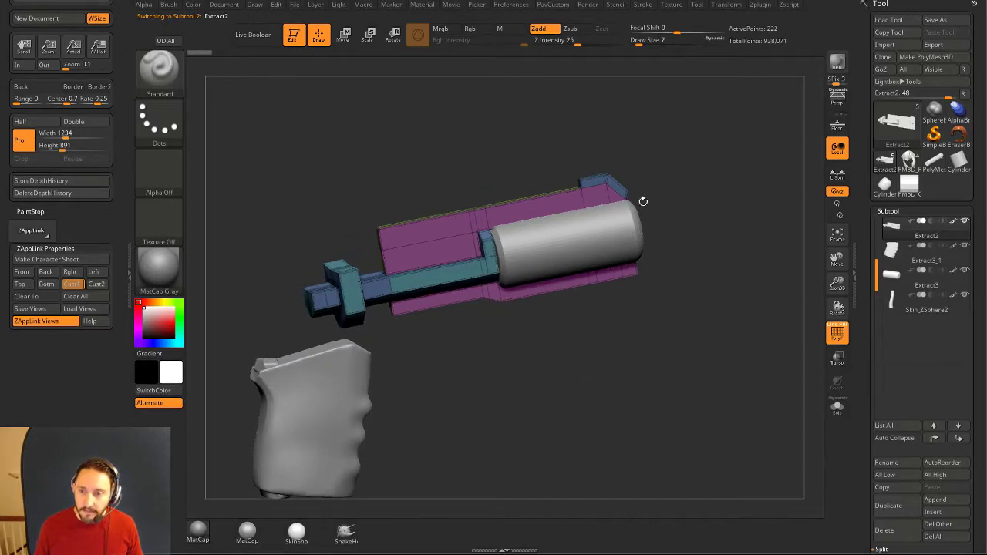
key("shift")
left_click(934, 440, "shift")
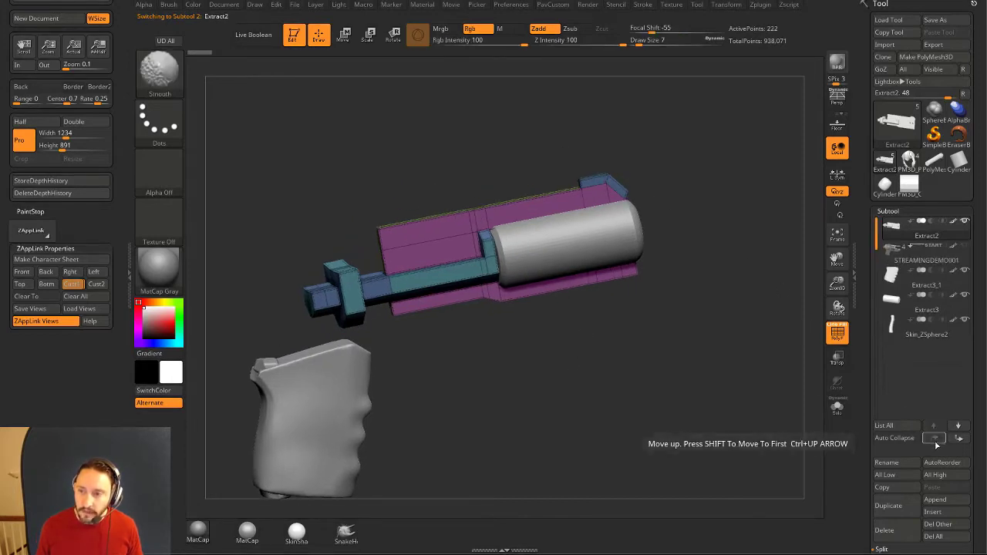
left_click(584, 227, "alt")
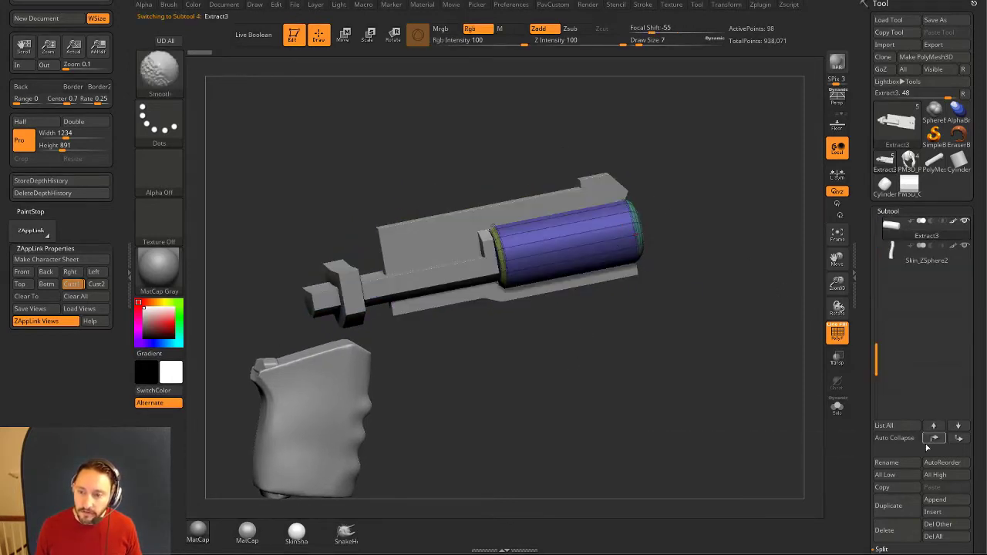
mouse_move(964, 243)
key("shift")
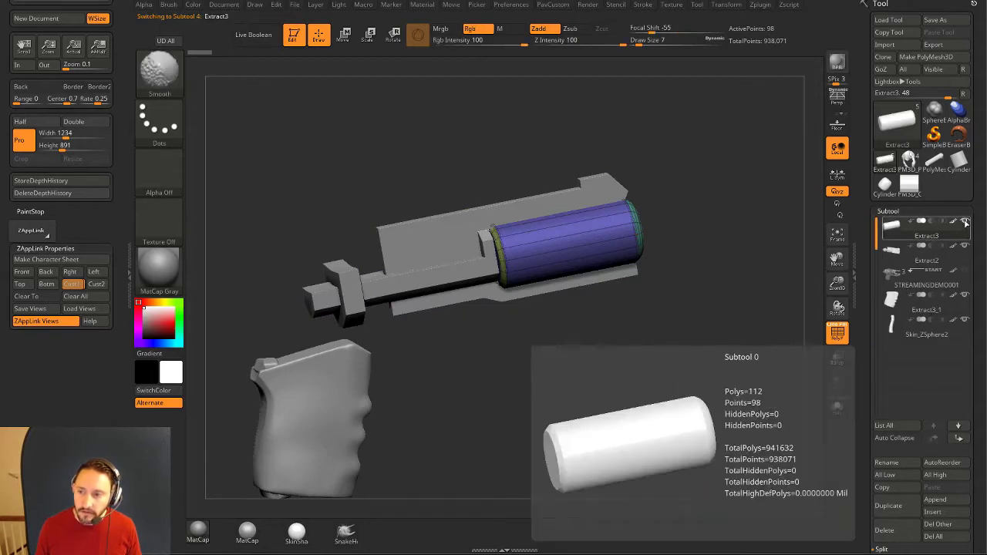
Isolate the Extract3 and Extract2 subtools to inspect them together, and show all the gun's subtools again.
left_click(965, 223, "shift")
left_click(966, 245)
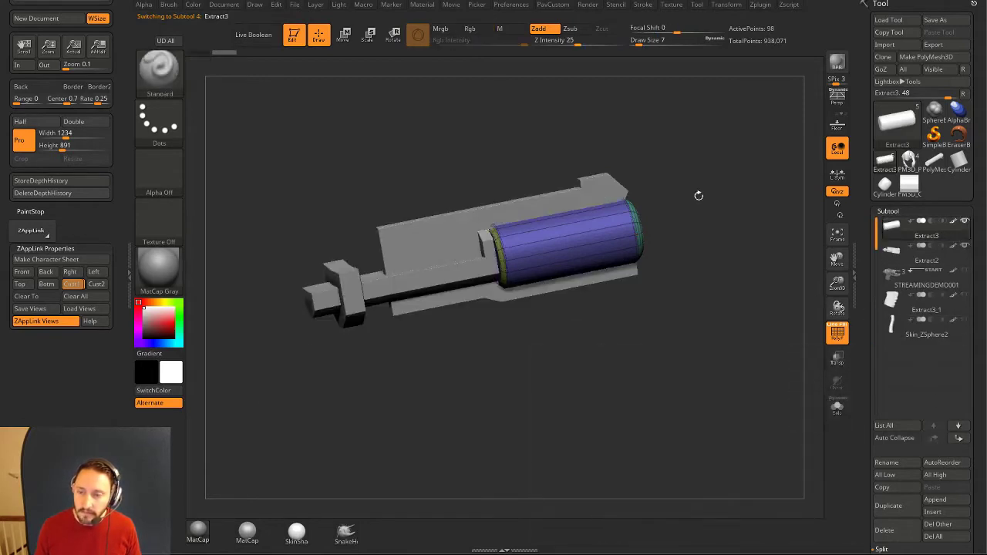
left_click_drag(699, 196, 713, 220)
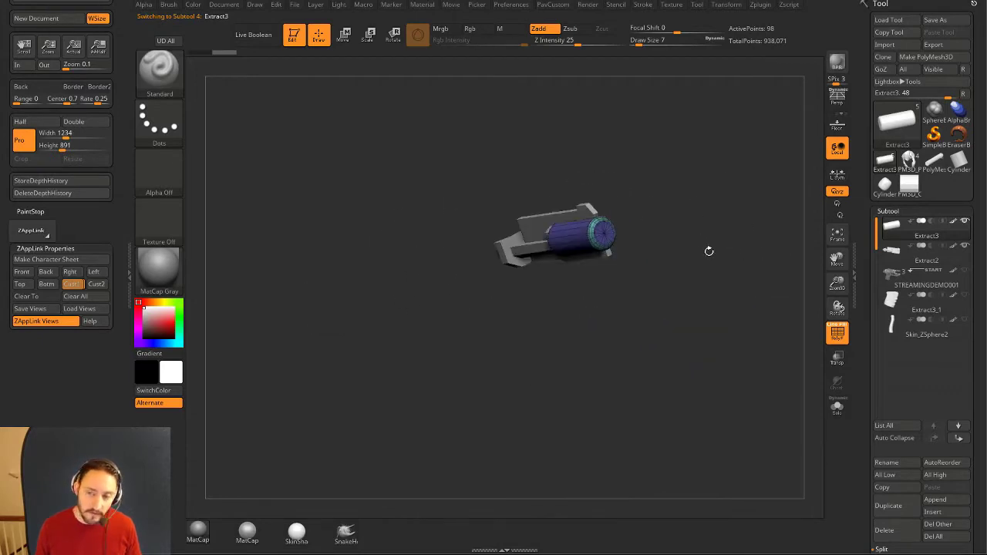
left_click(966, 223, "shift")
left_click(966, 223, "shift")
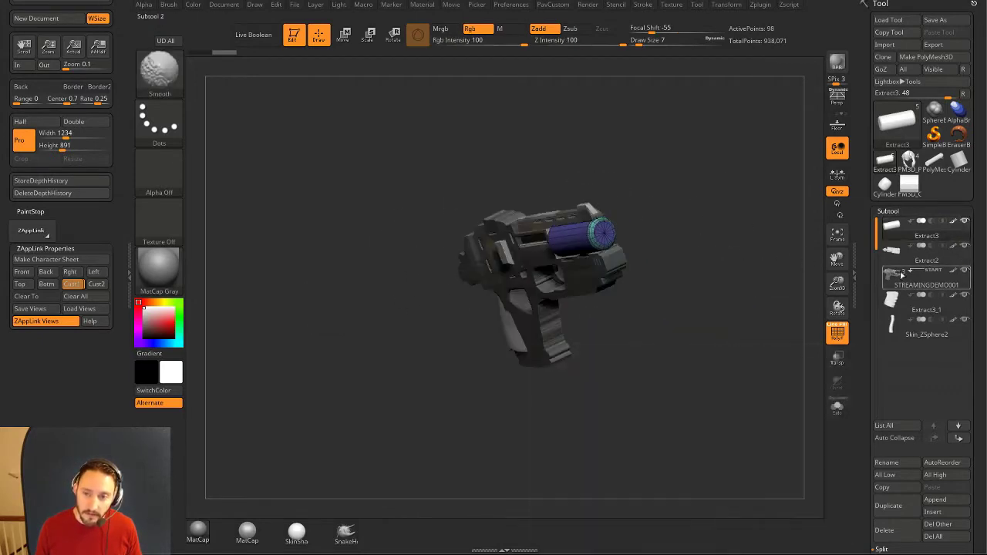
Select the STREAMINGDEMO001 body, hide it and make the Extract3_1 grip the active subtool.
left_click_drag(733, 241, 639, 262)
left_click(624, 265, "alt")
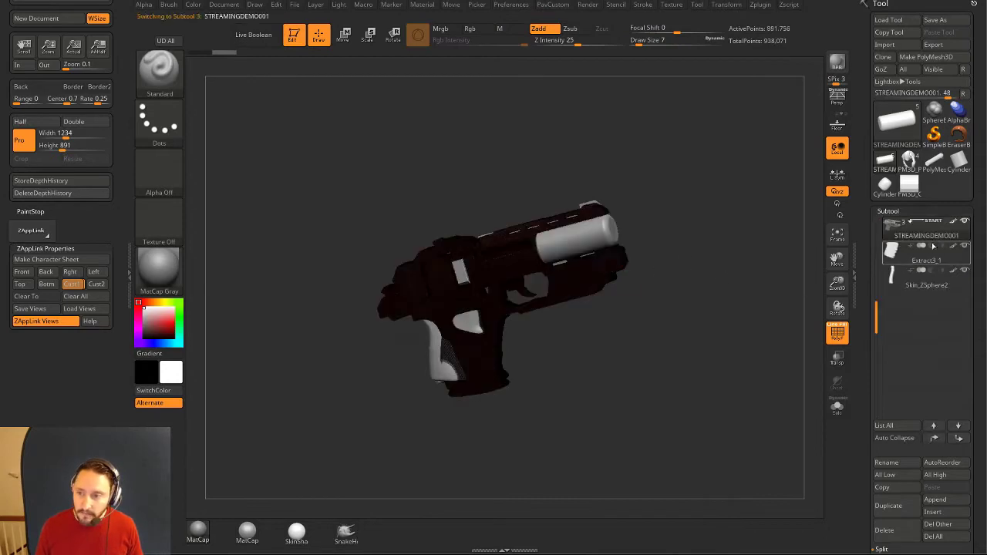
left_click(965, 223)
left_click(929, 262)
mouse_move(716, 271)
left_mouse_down()
mouse_move(769, 270)
mouse_move(698, 274)
mouse_move(732, 256)
mouse_move(701, 263)
left_mouse_up()
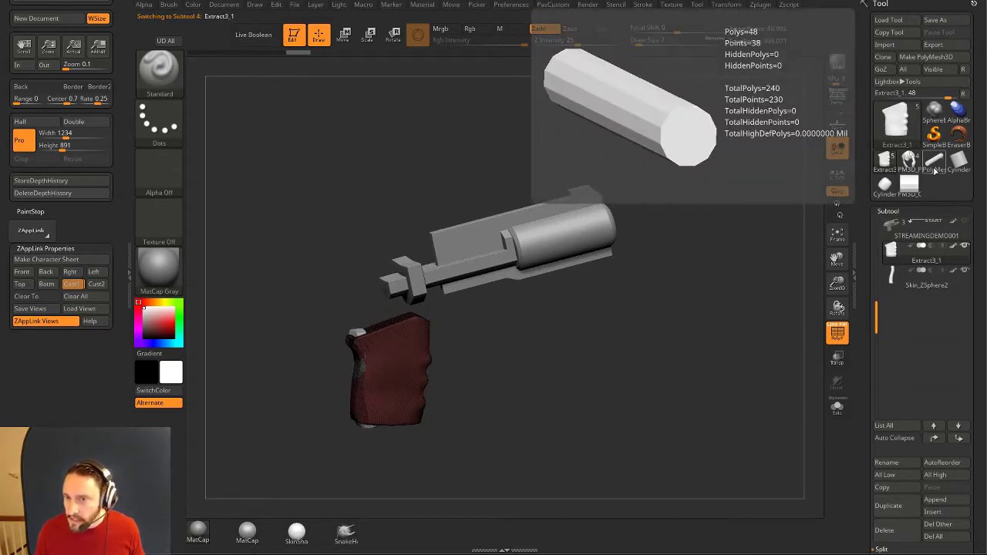
Switch to the tool holding the rail part and small cylinder, and bring the cylinder into close side view.
left_click(935, 170)
left_click_drag(676, 242, 575, 509, "alt")
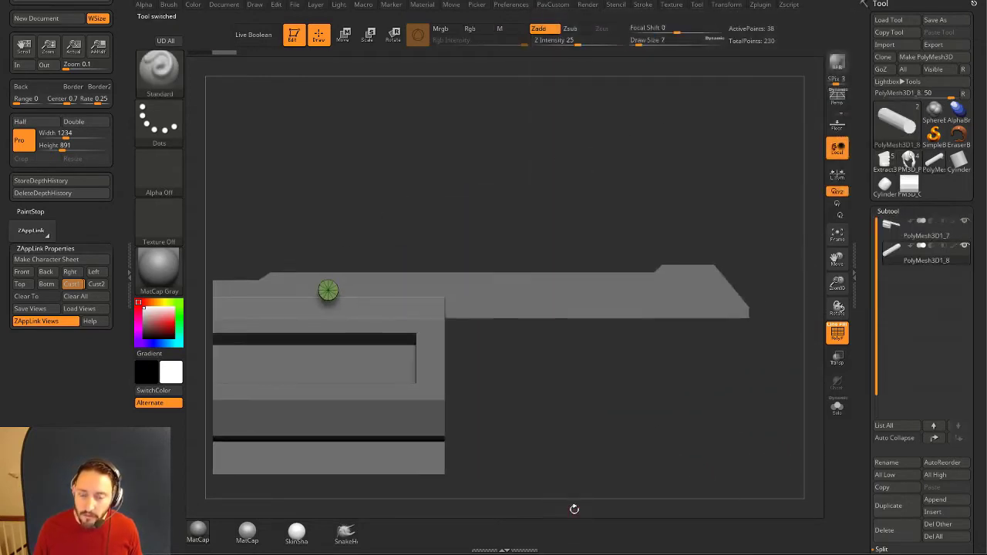
left_click_drag(408, 217, 433, 173, "alt")
mouse_move(432, 173)
left_mouse_down()
mouse_move(444, 152)
mouse_move(444, 173)
left_mouse_up()
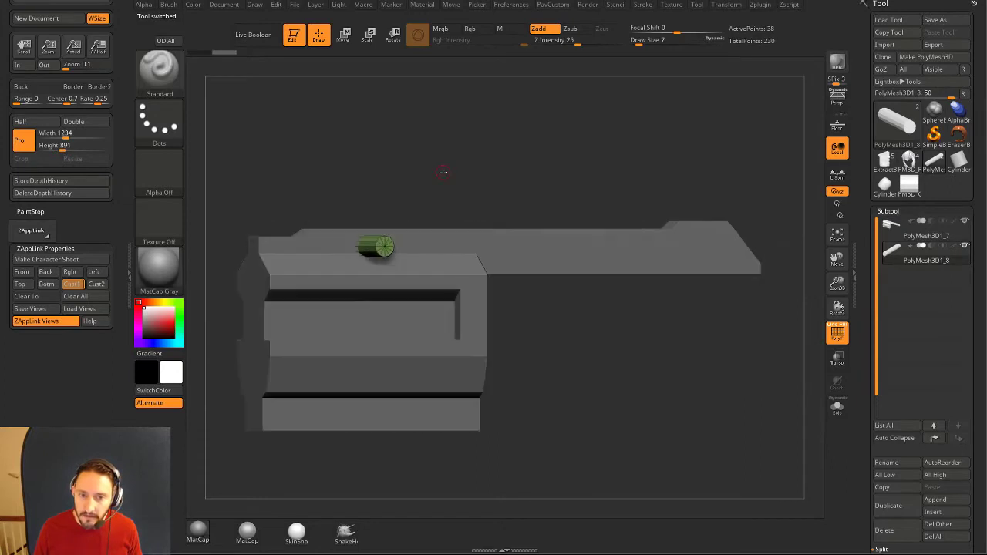
left_click_drag(386, 113, 476, 149, "alt")
Move the small green cylinder up along Z on the rail, scale it slightly and return to Draw mode.
key("w")
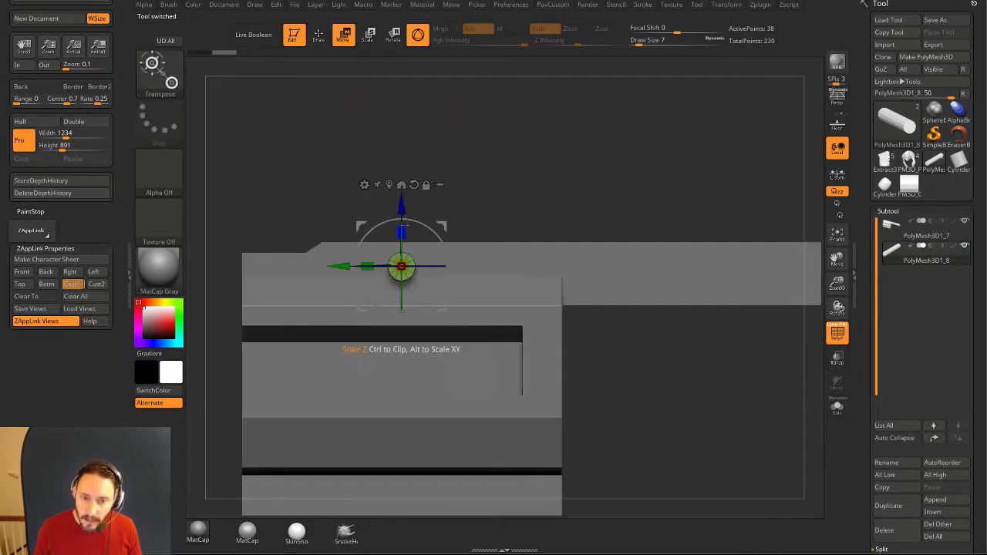
left_click_drag(402, 206, 403, 200)
left_click_drag(443, 165, 462, 166)
left_click_drag(405, 199, 404, 199)
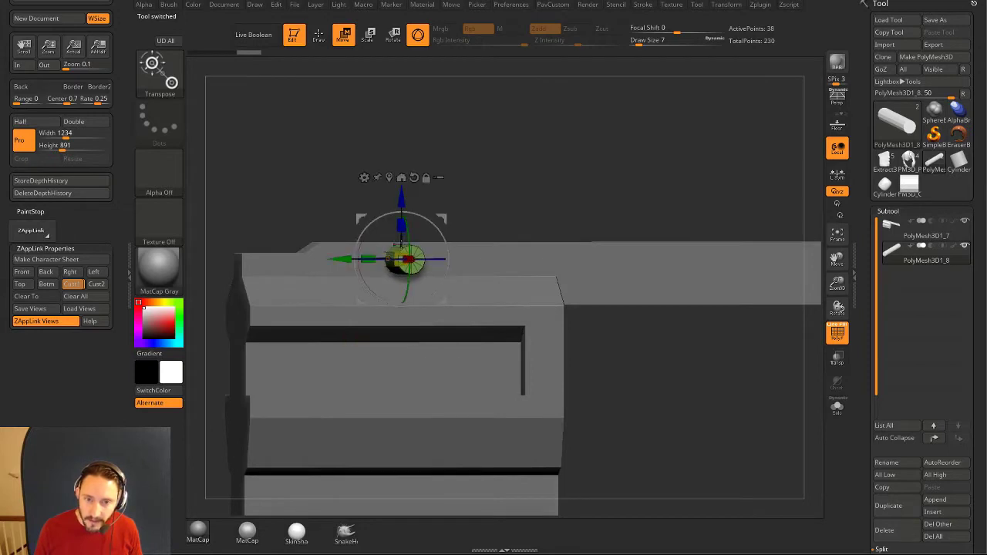
left_click_drag(401, 259, 402, 250)
left_click_drag(500, 195, 506, 194, "shift")
key("q")
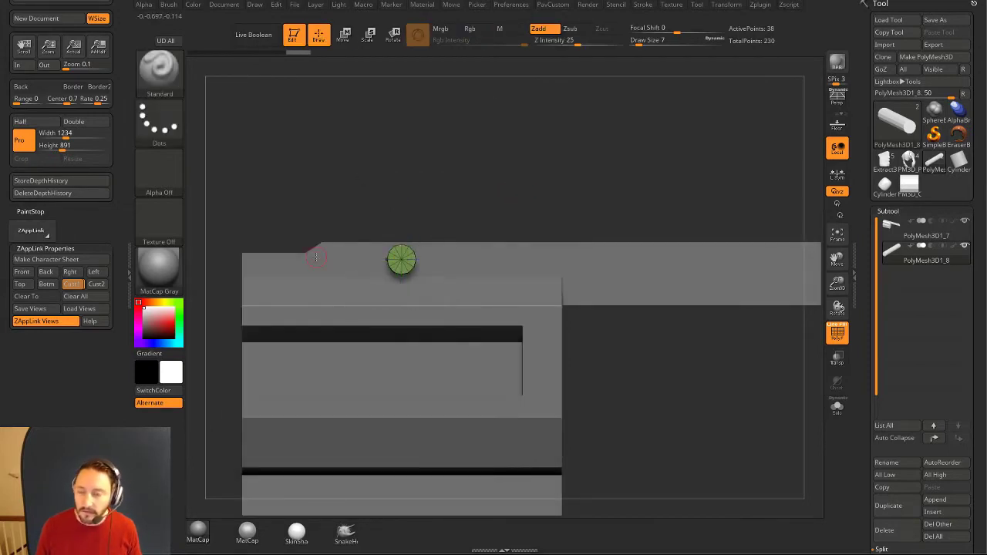
Mask the right half of the small cylinder in side view and clear the mask.
left_click_drag(648, 172, 674, 163, "alt")
left_click_drag(585, 190, 555, 199, "alt")
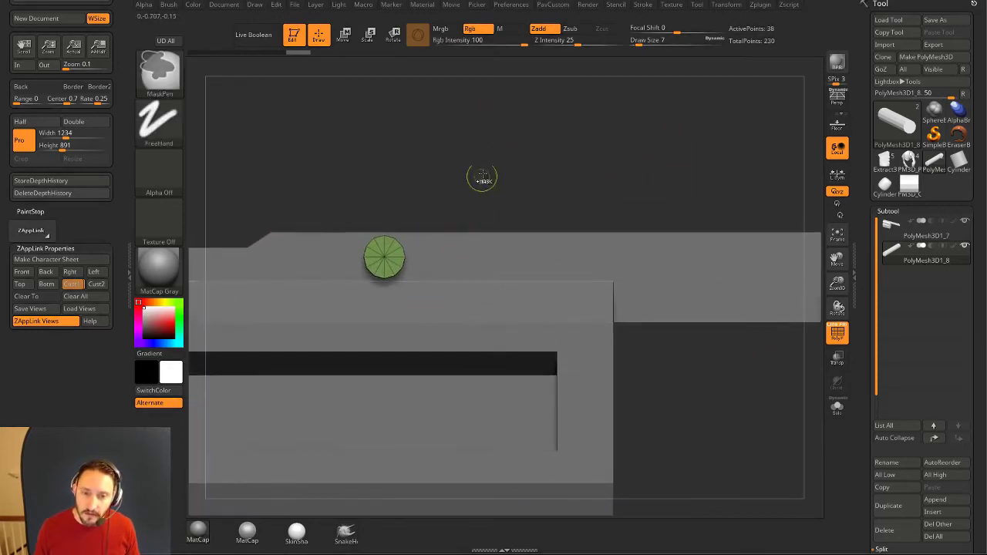
left_click_drag(487, 158, 383, 341, "ctrl")
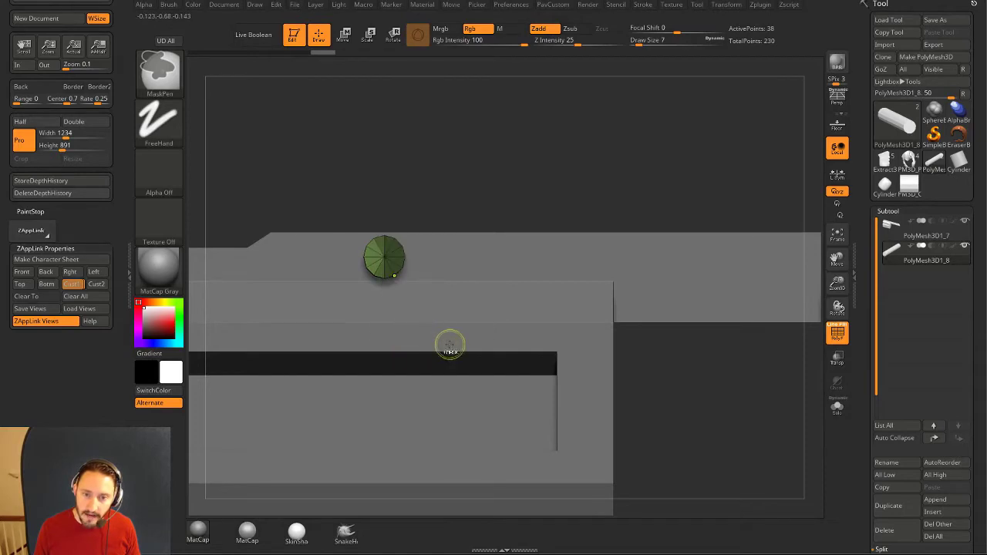
left_click_drag(491, 191, 553, 213, "ctrl")
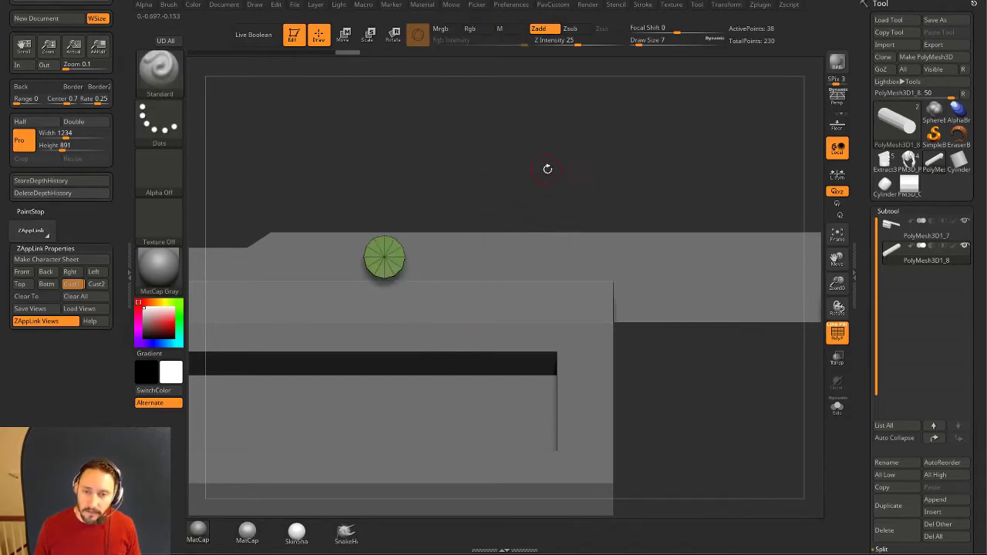
Try to DynaMesh the small cylinder, undo the remesh and look up the DynaMesh settings.
key("grave")
left_click(537, 146)
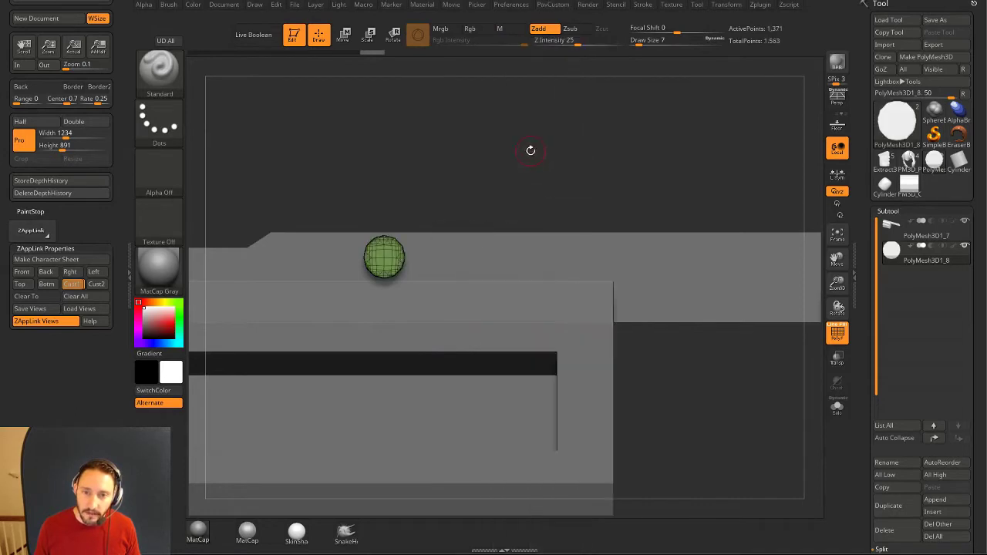
key("ctrl+z")
key("F1")
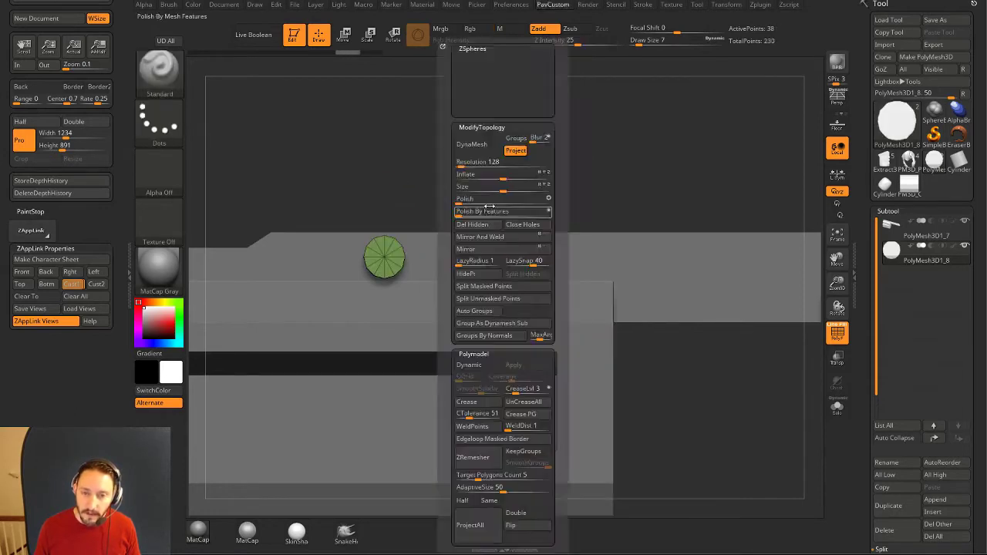
Mask the left half of the small cylinder and show the Move gizmo.
mouse_move(460, 165)
left_mouse_down("ctrl")
mouse_move(421, 302)
mouse_move(381, 351)
left_mouse_up("ctrl")
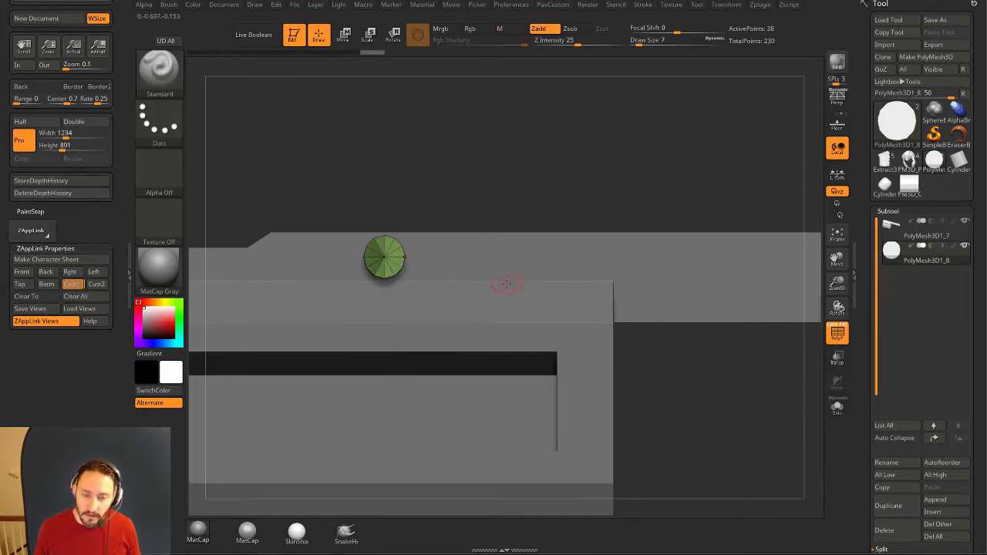
key("w")
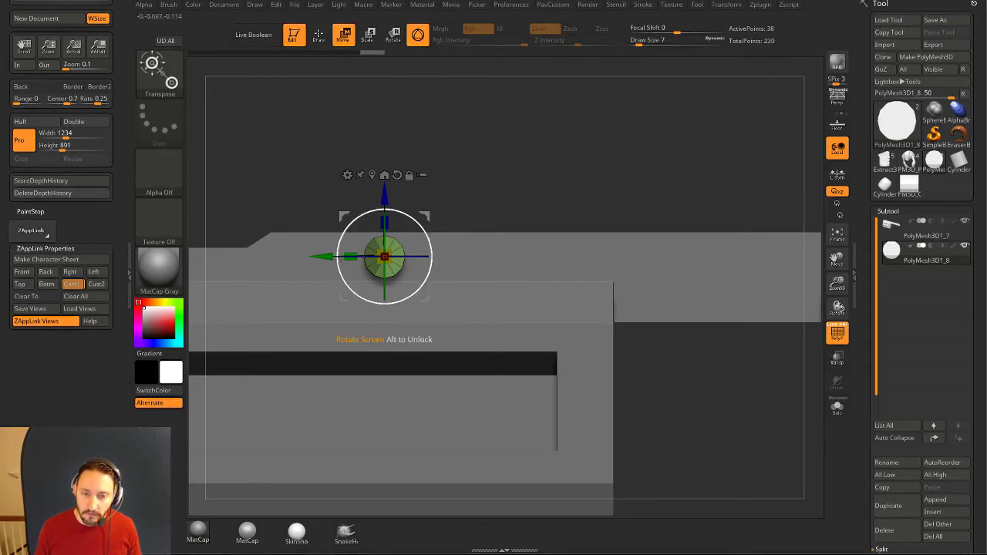
Try extruding the unmasked half of the cylinder along Y in repeated moves, and undo the extrusions.
left_click_drag(318, 257, 466, 259)
key("1")
key("1")
key("1")
key("ctrl+z")
key("ctrl+z")
key("ctrl+z")
key("ctrl+z")
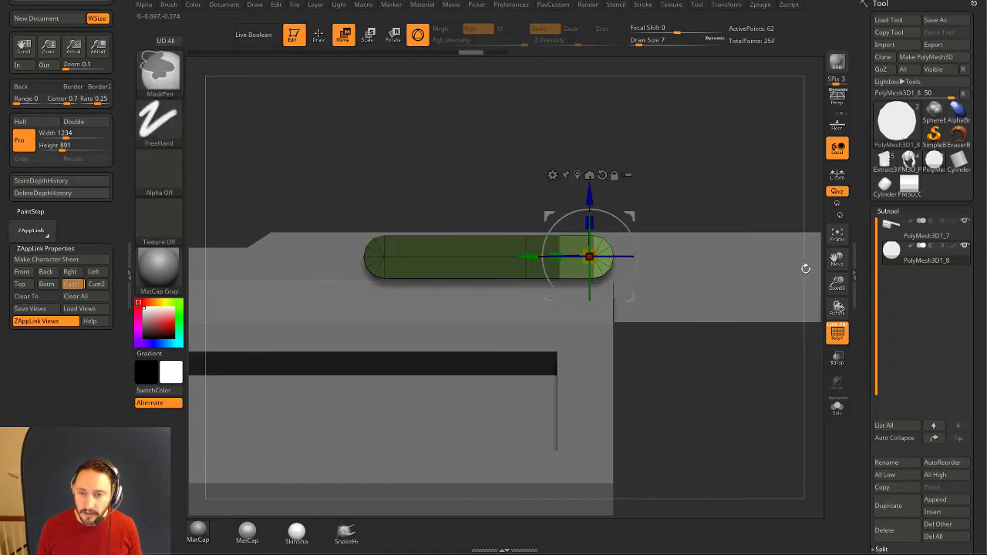
key("ctrl+z")
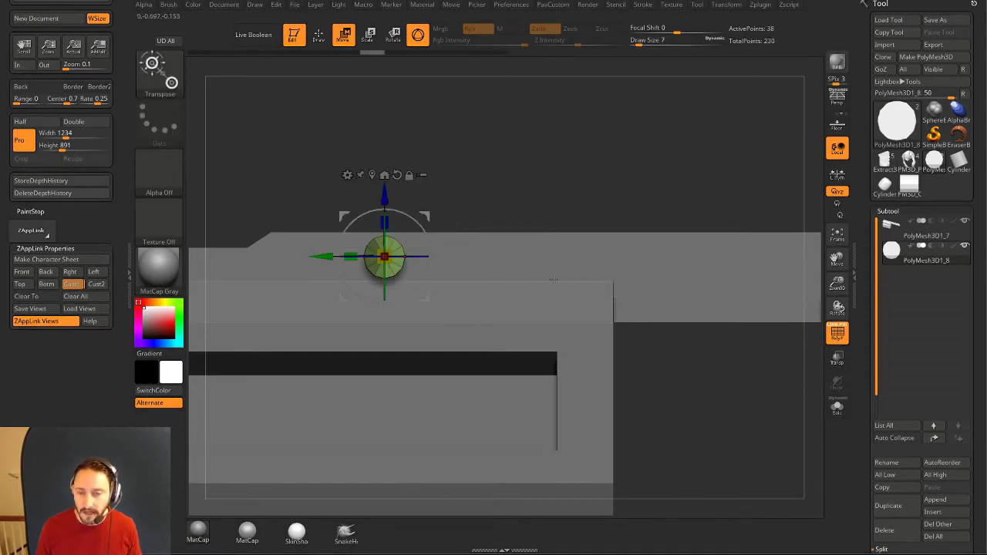
left_click_drag(322, 257, 347, 257, "ctrl")
key("ctrl+z")
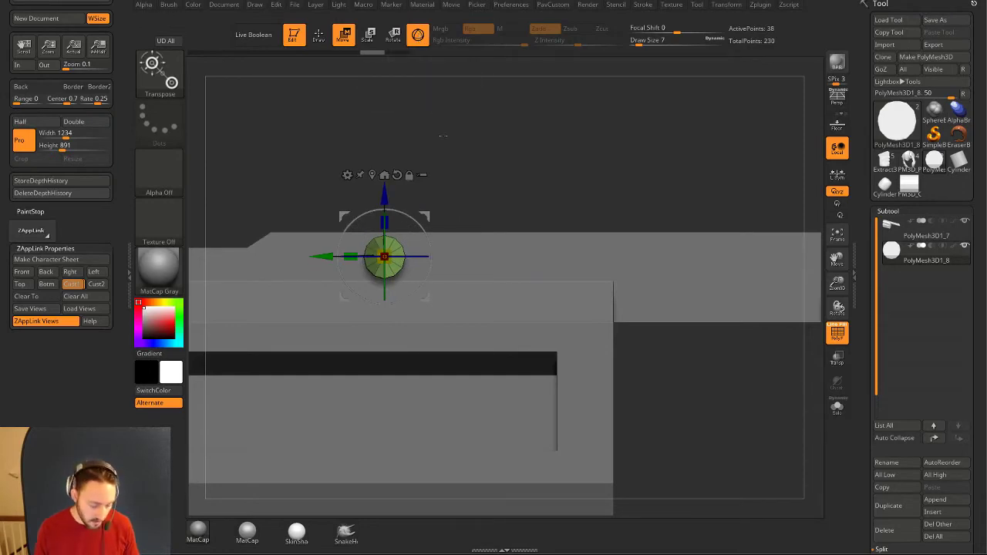
Try extruding the unmasked half with the Transpose line, undo it and return to the gizmo.
key("y")
left_click_drag(453, 252, 570, 269)
left_click(494, 252)
left_click(494, 251)
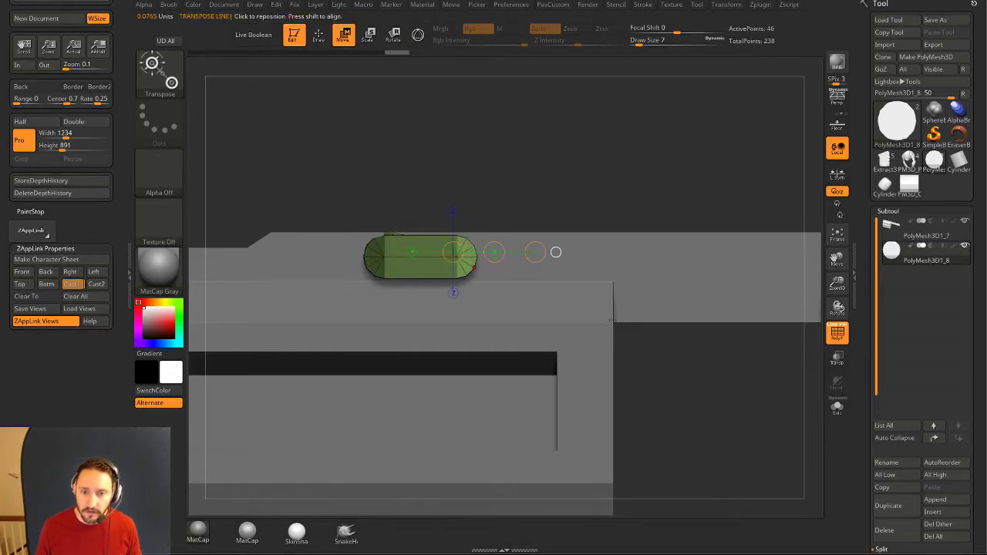
key("ctrl+z")
key("ctrl+z")
left_click(418, 35)
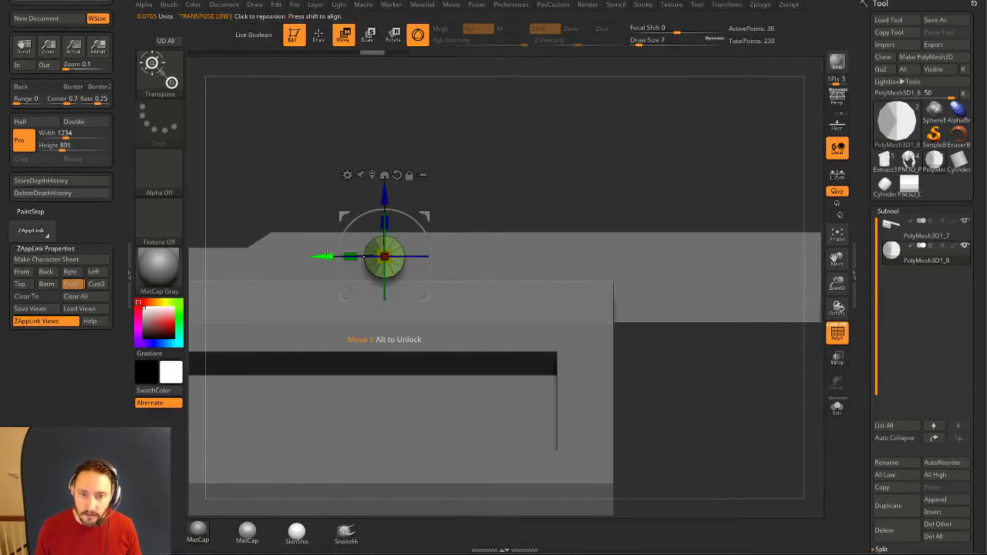
Extrude the unmasked half along Y into a rounded slot shape and match its length to the reference image.
left_click_drag(325, 258, 402, 262, "ctrl")
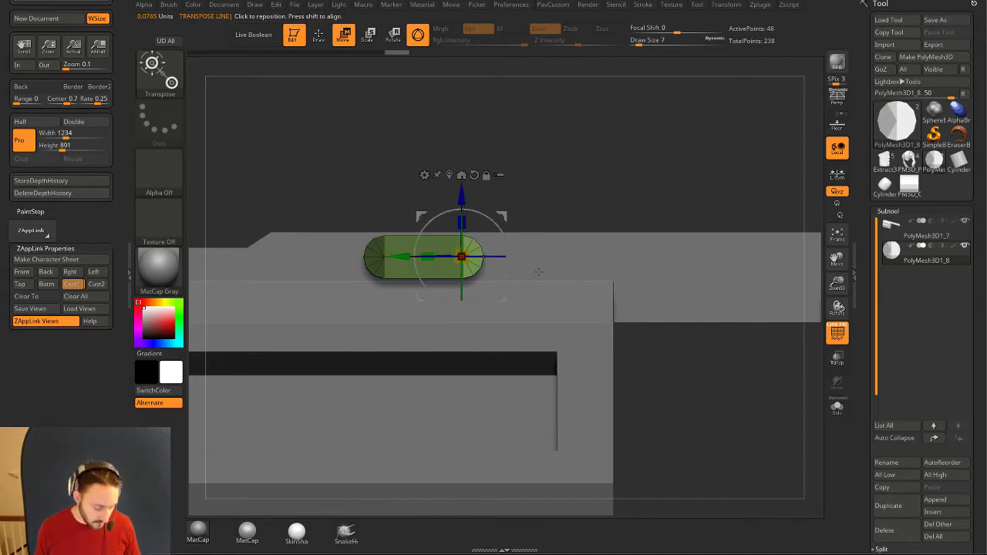
key("shift+z")
left_click(74, 284)
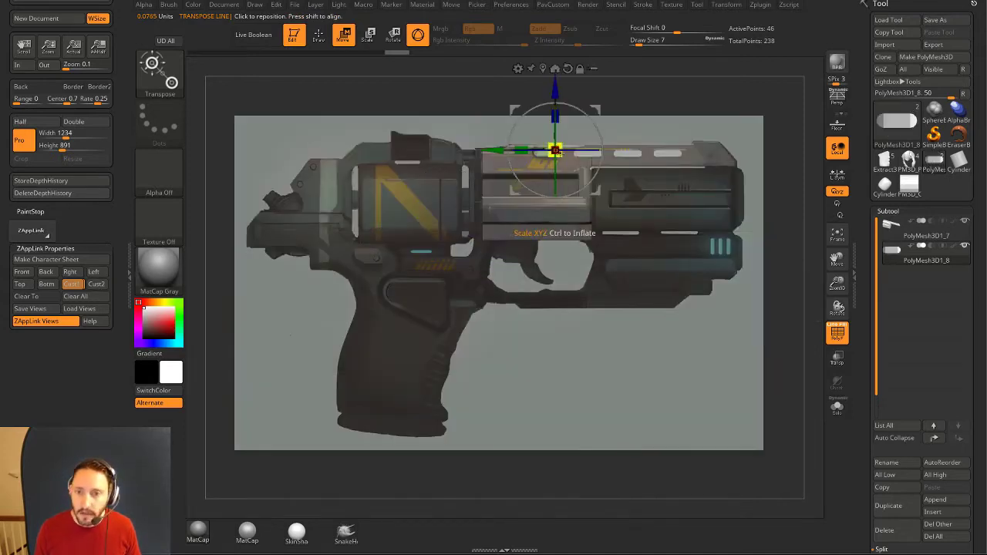
mouse_move(502, 150)
left_mouse_down()
mouse_move(493, 151)
mouse_move(503, 152)
left_mouse_up()
key("shift+z")
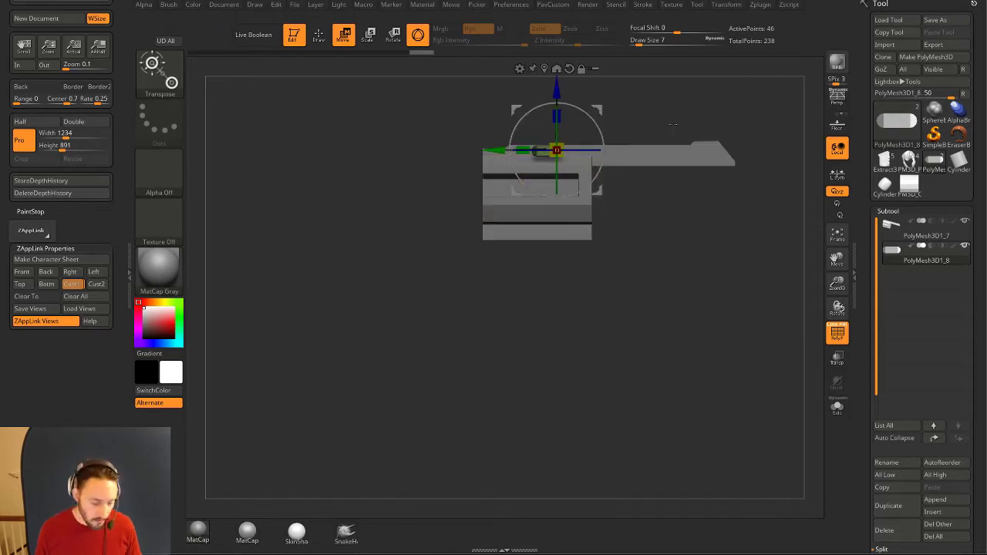
Frame the rounded slot shape, clear its mask and return to Draw mode.
key("f")
left_click_drag(656, 132, 660, 93, "alt")
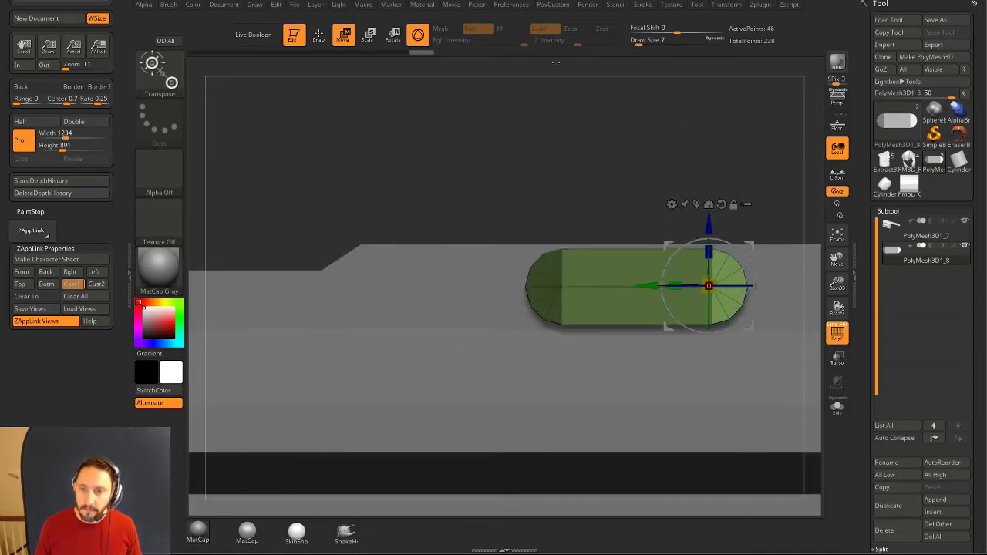
left_click_drag(713, 127, 698, 170)
mouse_move(622, 165)
left_mouse_down("ctrl")
mouse_move(638, 174)
mouse_move(606, 135)
left_mouse_up("ctrl")
key("q")
mouse_move(698, 167)
left_mouse_down()
mouse_move(658, 151)
mouse_move(657, 198)
mouse_move(655, 172)
mouse_move(668, 161)
left_mouse_up()
Set the PolyMesh3D1_8 slot shape to subtract, with PolyMesh3D1_7 as the Start group, and turn on Live Boolean.
mouse_move(915, 239)
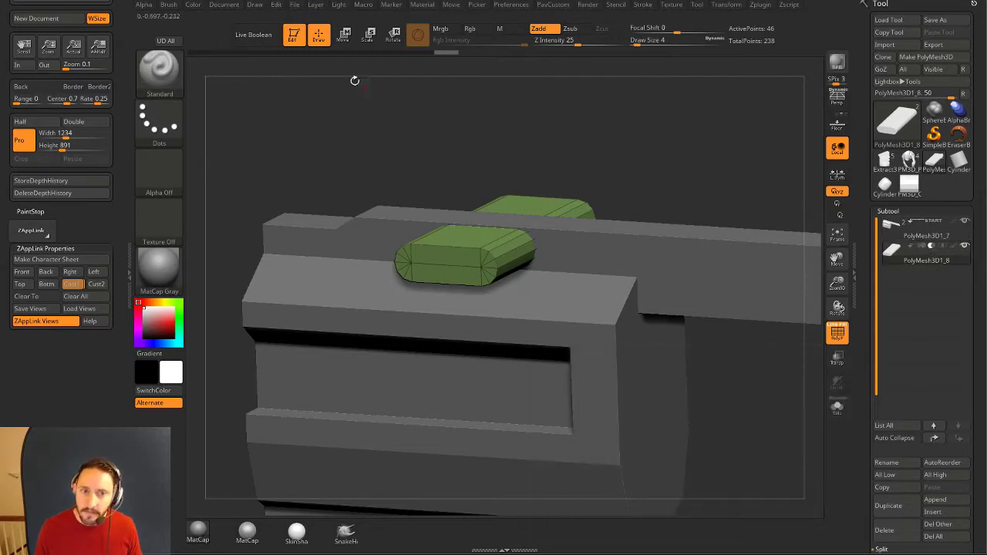
left_click(253, 34)
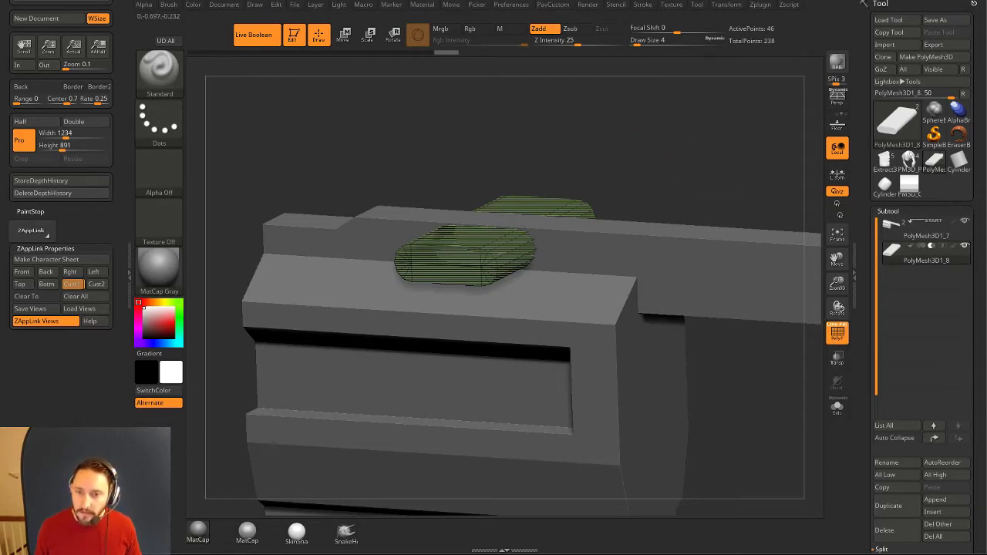
Centre the gizmo on the unmasked slot shape and shorten the shape slightly along Y.
mouse_move(661, 150)
left_mouse_down()
mouse_move(723, 148)
mouse_move(650, 140)
mouse_move(658, 153)
mouse_move(647, 155)
left_mouse_up()
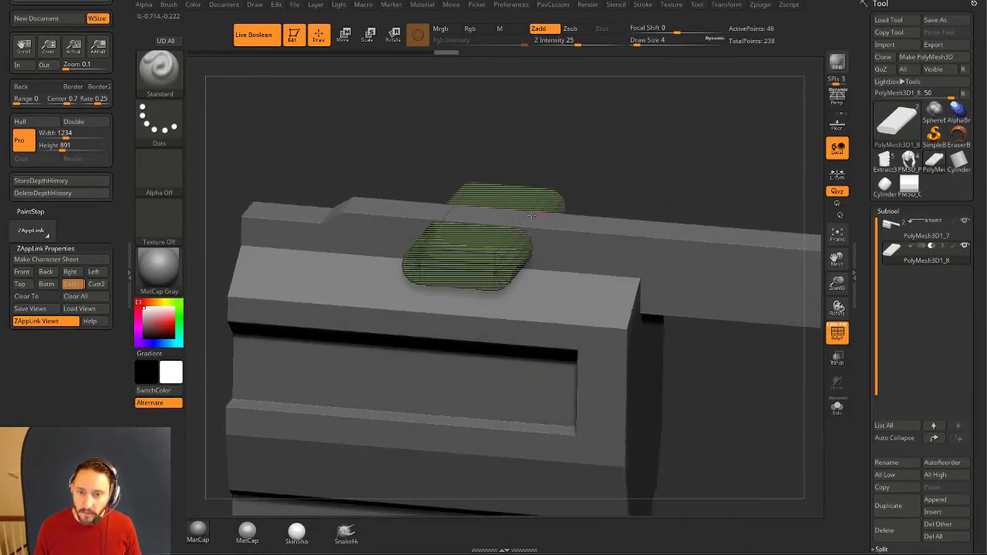
left_click_drag(725, 178, 555, 240)
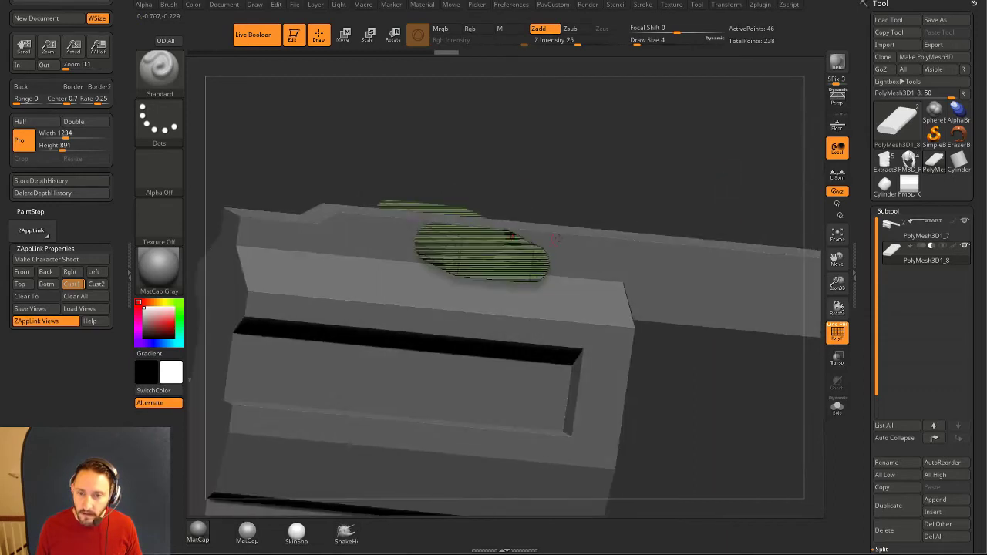
left_click(841, 339)
mouse_move(707, 169)
left_mouse_down()
mouse_move(670, 178)
mouse_move(714, 163)
mouse_move(695, 160)
mouse_move(719, 163)
mouse_move(692, 192)
mouse_move(704, 177)
mouse_move(725, 210)
mouse_move(612, 141)
mouse_move(651, 166)
left_mouse_up()
left_click(837, 334)
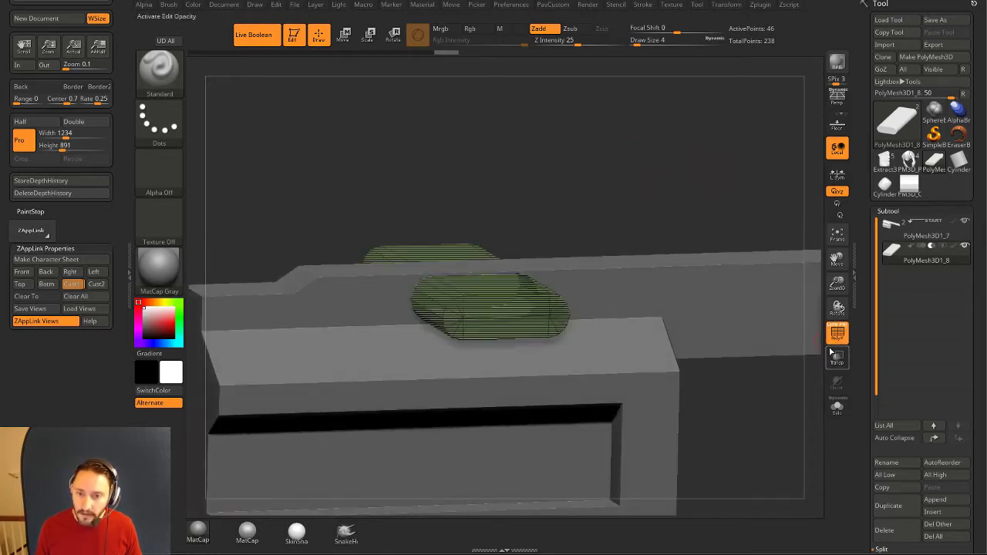
key("w")
left_click_drag(571, 168, 580, 182)
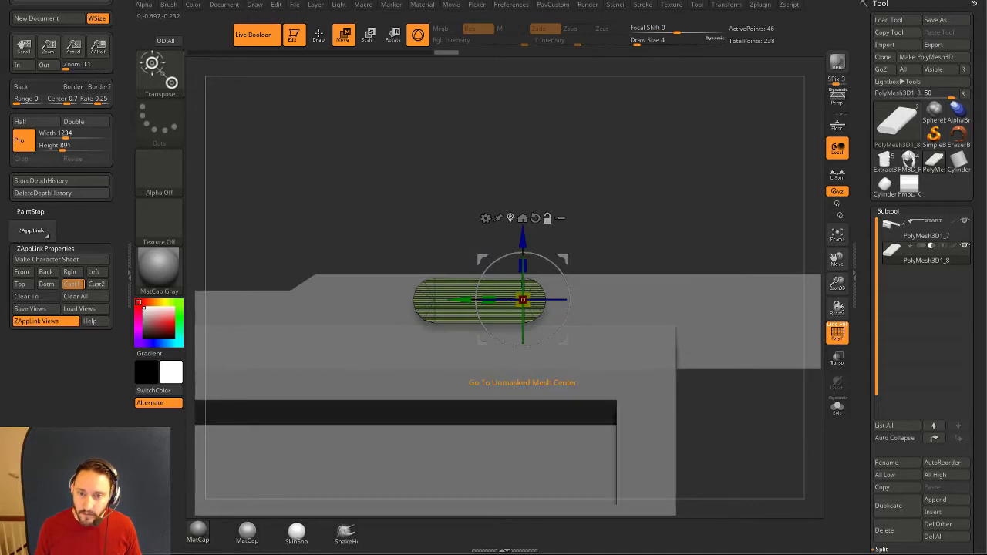
left_click(511, 218)
left_click_drag(483, 222, 474, 287)
right_click_drag(473, 255, 476, 268)
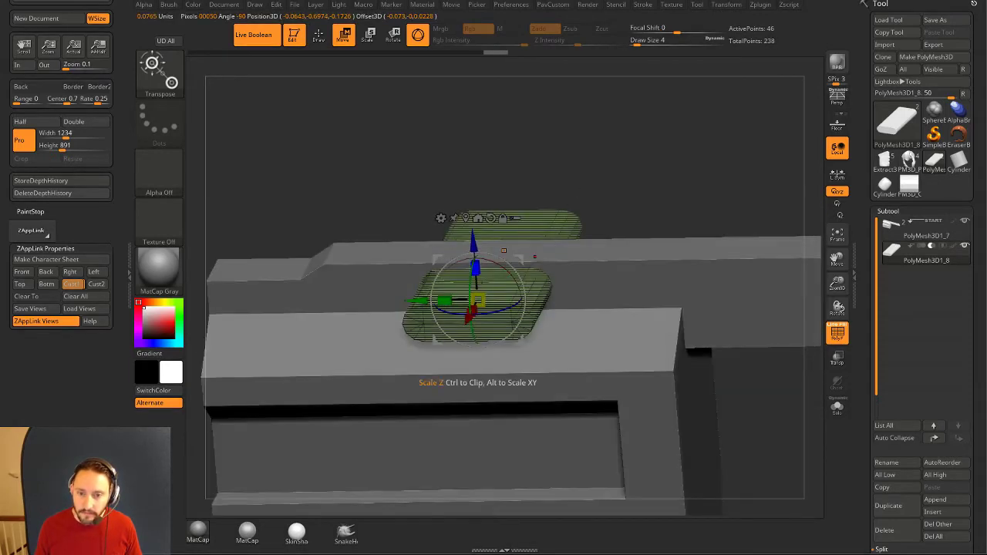
left_click_drag(444, 301, 449, 301)
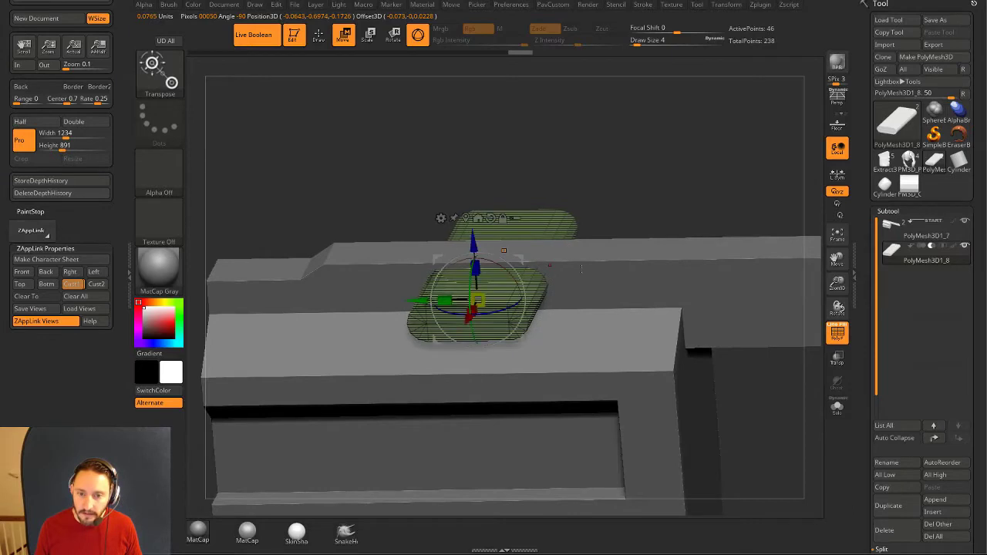
Hide the polyframe, adjust the slot shape's position so its cutout sits inside the rail's side, and return to Draw mode.
left_click(834, 338)
right_click_drag(640, 163, 624, 146)
left_click_drag(451, 272, 419, 275)
mouse_move(450, 307)
left_mouse_down()
mouse_move(448, 268)
mouse_move(450, 295)
left_mouse_up()
mouse_move(558, 247)
right_mouse_down("ctrl")
mouse_move(576, 192)
mouse_move(572, 247)
right_mouse_up("ctrl")
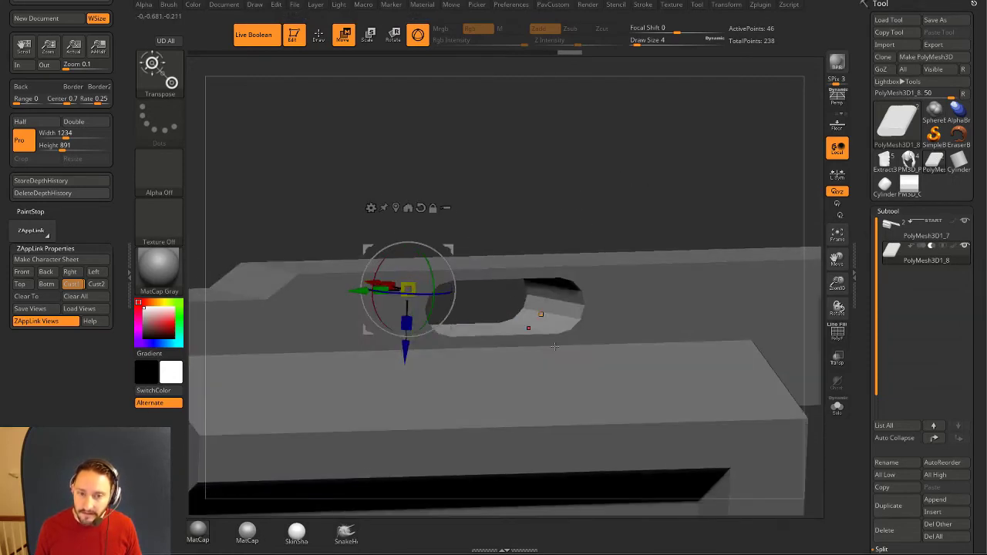
key("q")
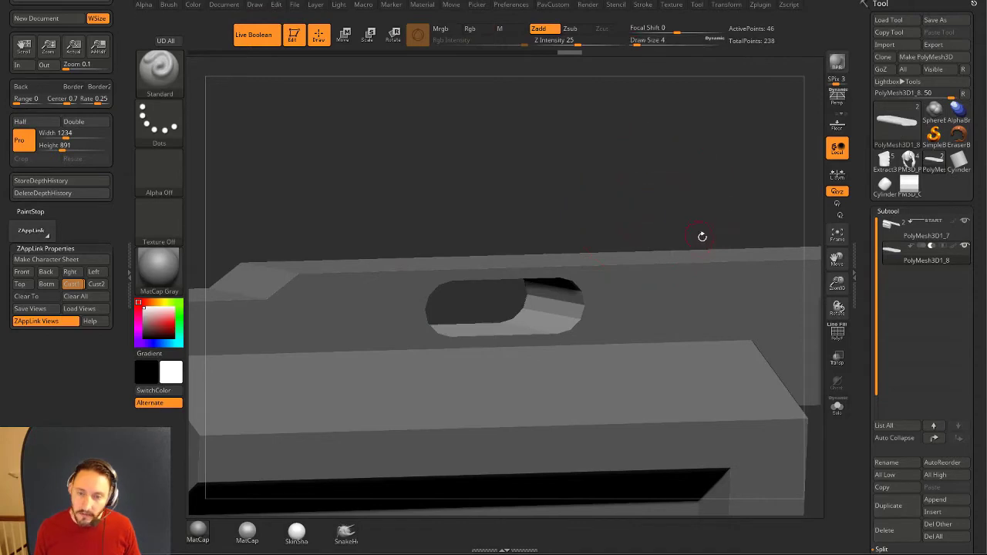
Turn on Dynamic Subdivision for the PolyMesh3D1_7 rail and the PolyMesh3D1_8 slot shape, and view the cutout from the side.
left_click(723, 264, "alt")
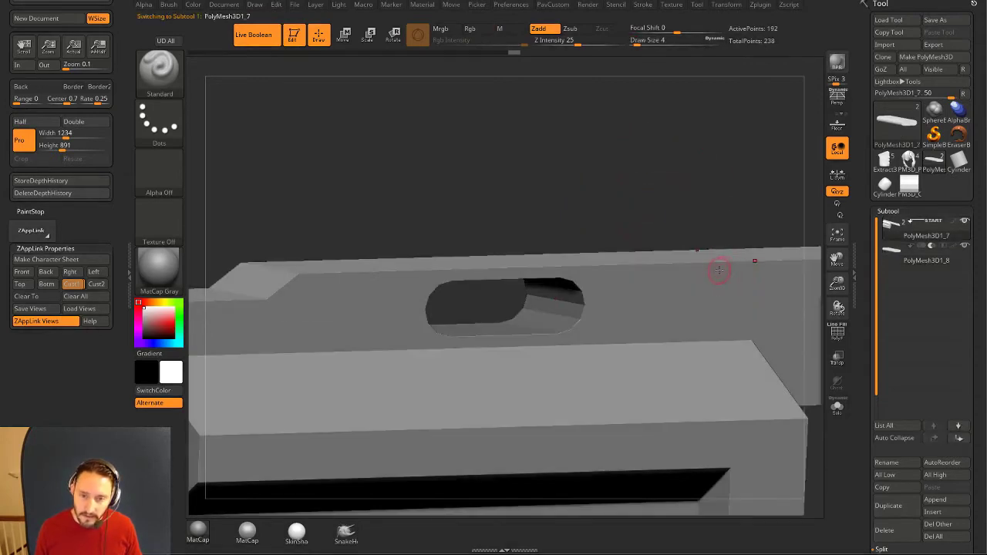
key("d")
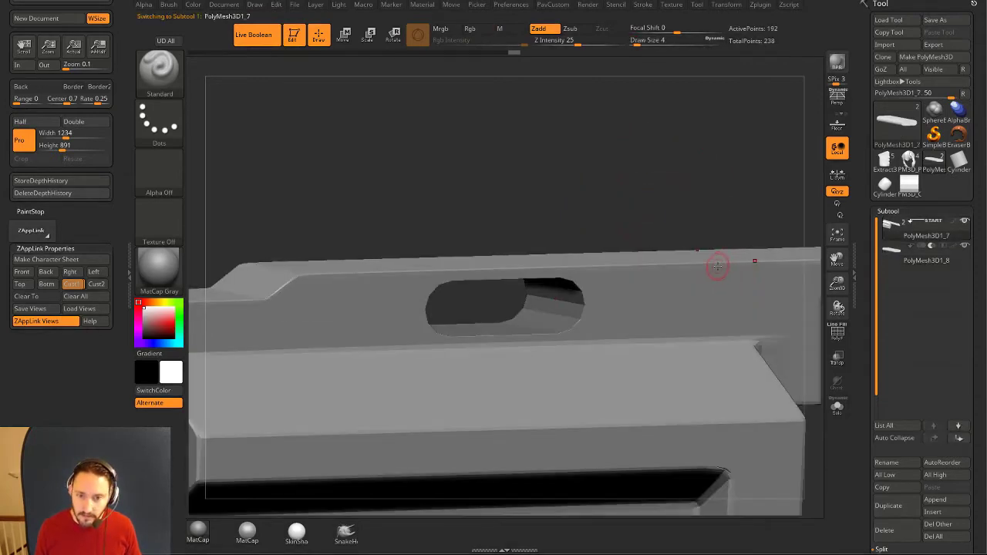
left_click(925, 262)
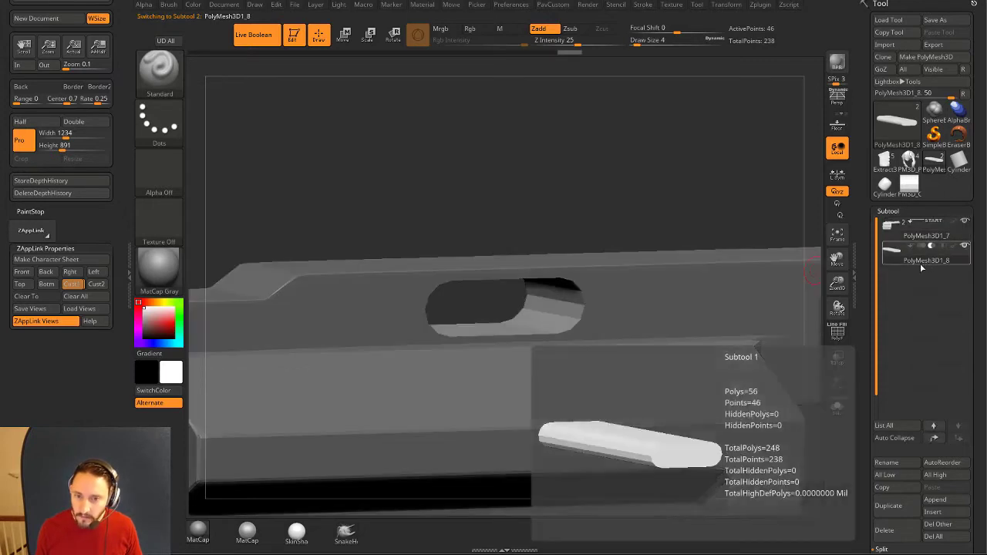
key("d")
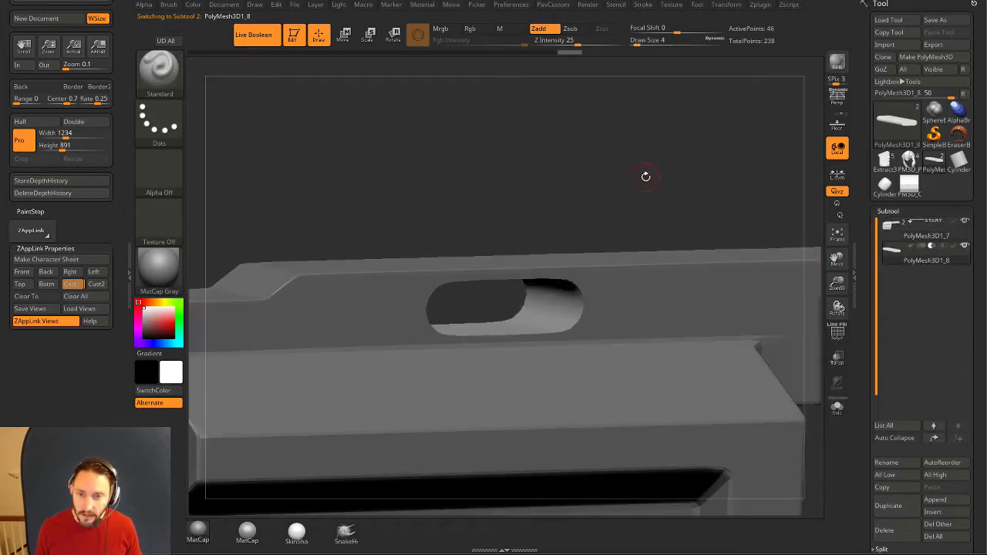
left_click_drag(596, 200, 584, 194, "shift")
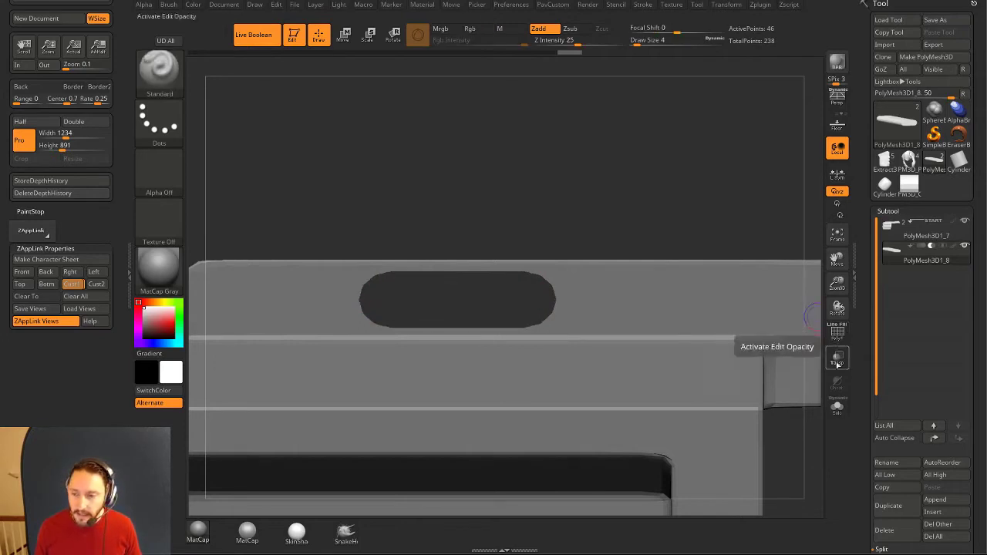
Isolate the slot shape with its polyframe shown and choose the ZModeler brush.
left_click(837, 411)
left_click_drag(734, 303, 820, 346)
left_click(838, 333)
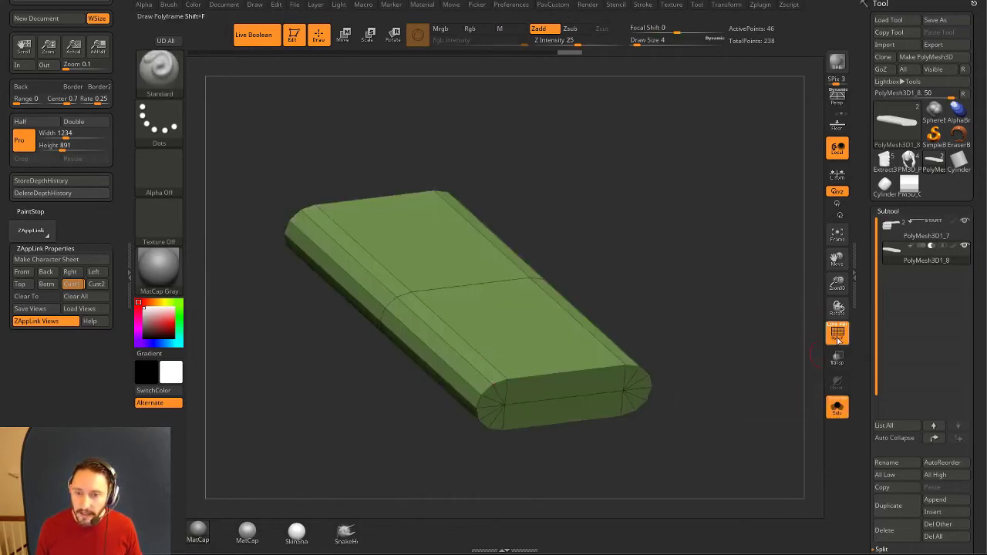
left_click_drag(691, 280, 687, 273)
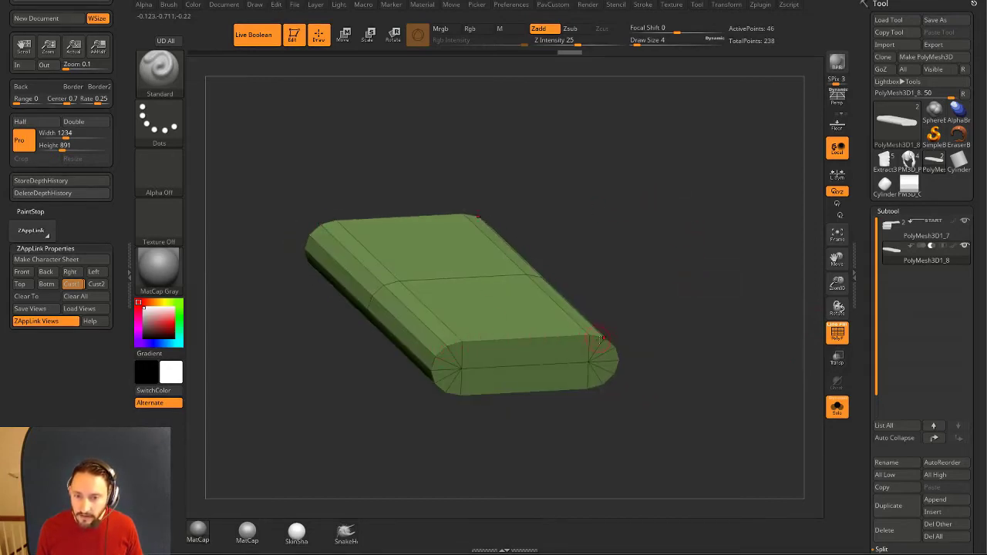
left_click_drag(680, 356, 677, 350)
key("b")
key("z")
key("m")
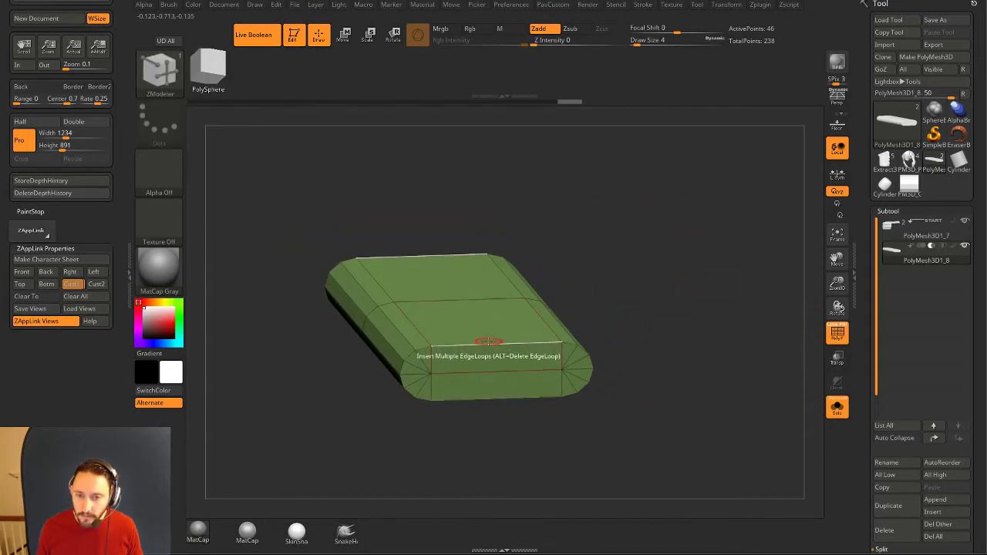
Set the ZModeler edge action to Crease with the EdgeLoop Complete target.
key("space")
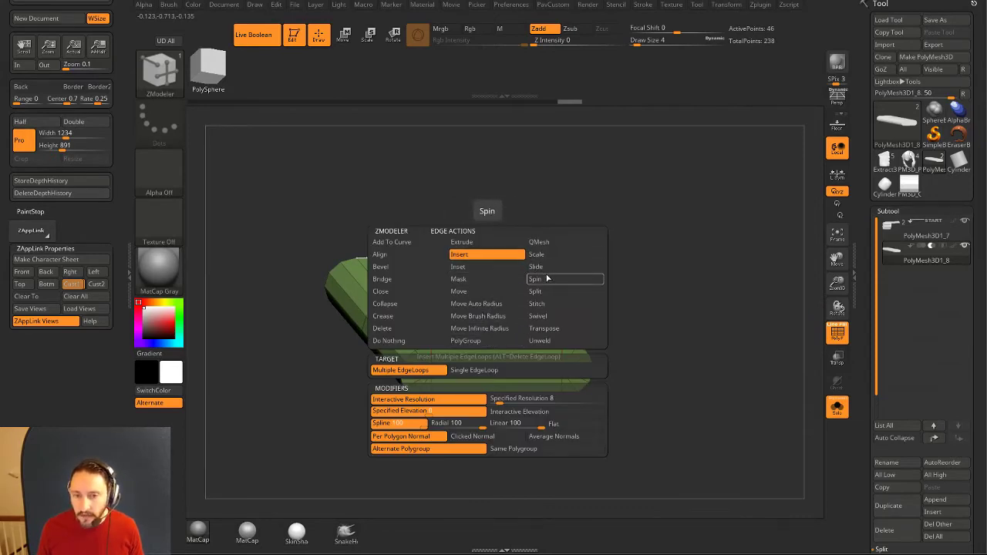
mouse_move(631, 270)
left_mouse_down()
mouse_move(619, 258)
mouse_move(630, 270)
left_mouse_up()
key("space")
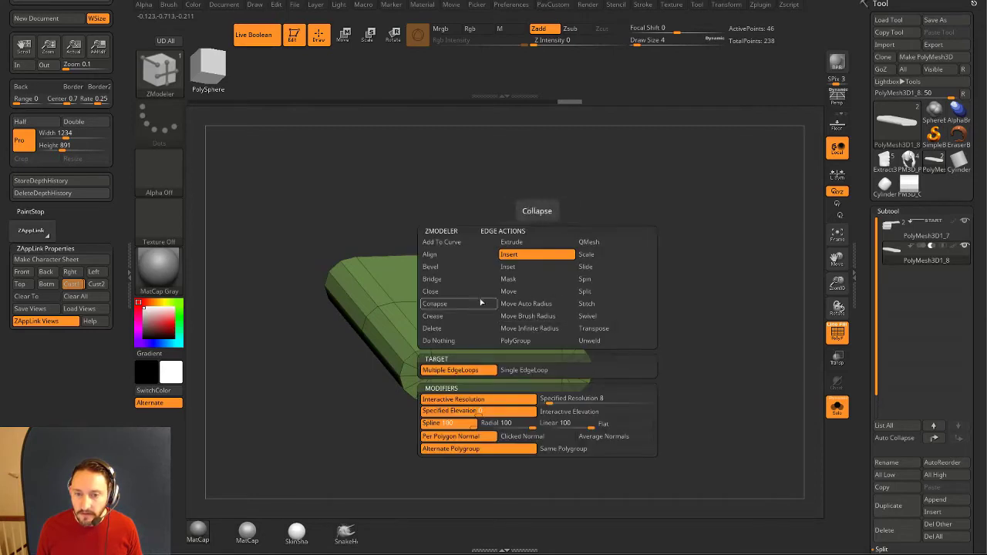
left_click(461, 317)
left_click(464, 382)
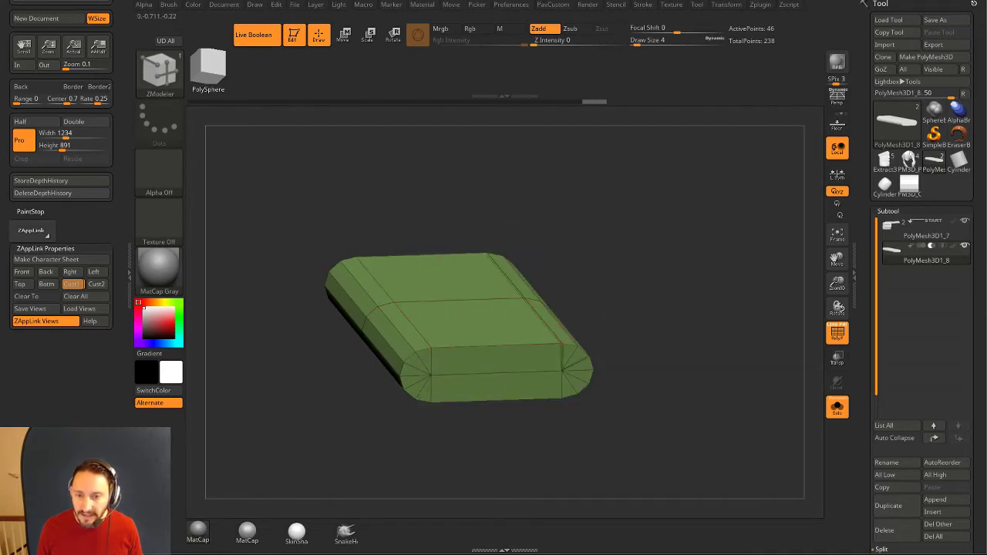
Crease the slot shape's long edges where flat faces meet rounded sides, using the EdgeLoop Partial target, and turn Dynamic Subdivision off.
left_click_drag(646, 303, 597, 316)
key("space")
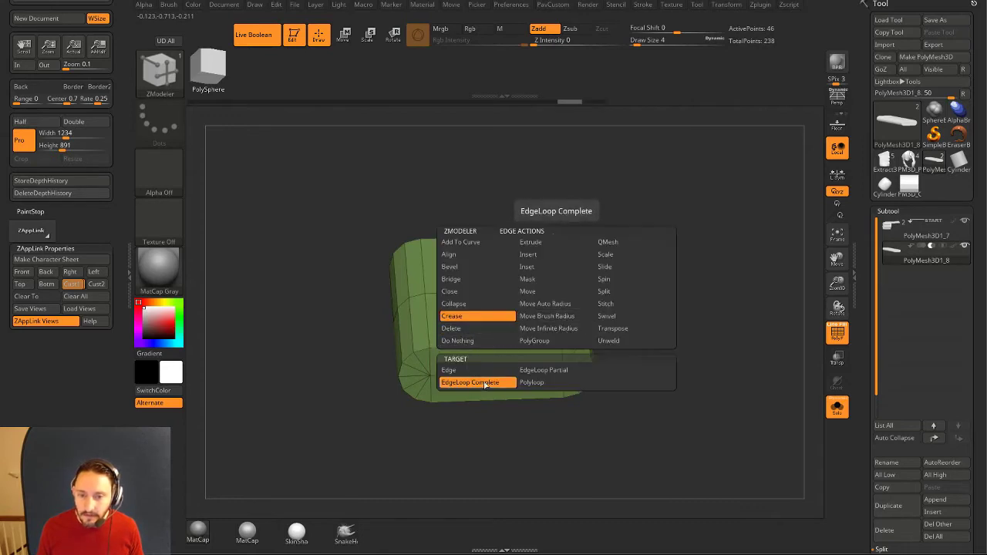
left_click(531, 373)
left_click(559, 312)
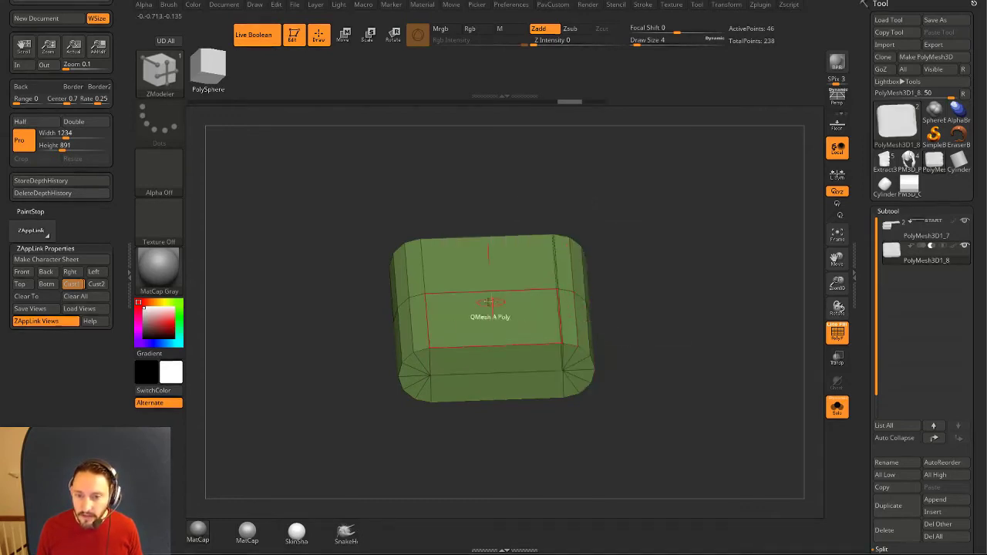
left_click(431, 313)
left_click_drag(645, 321, 620, 298)
left_click(468, 234)
left_click(601, 242)
left_click_drag(646, 236, 686, 281)
key("shift+d")
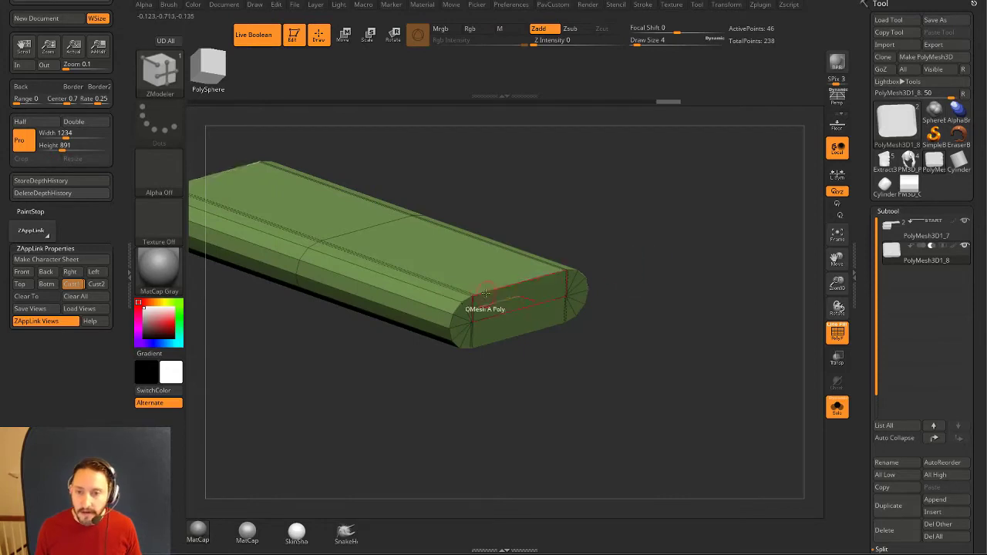
Switch the ZModeler crease target back to EdgeLoop Complete over the end cap's edge.
key("space")
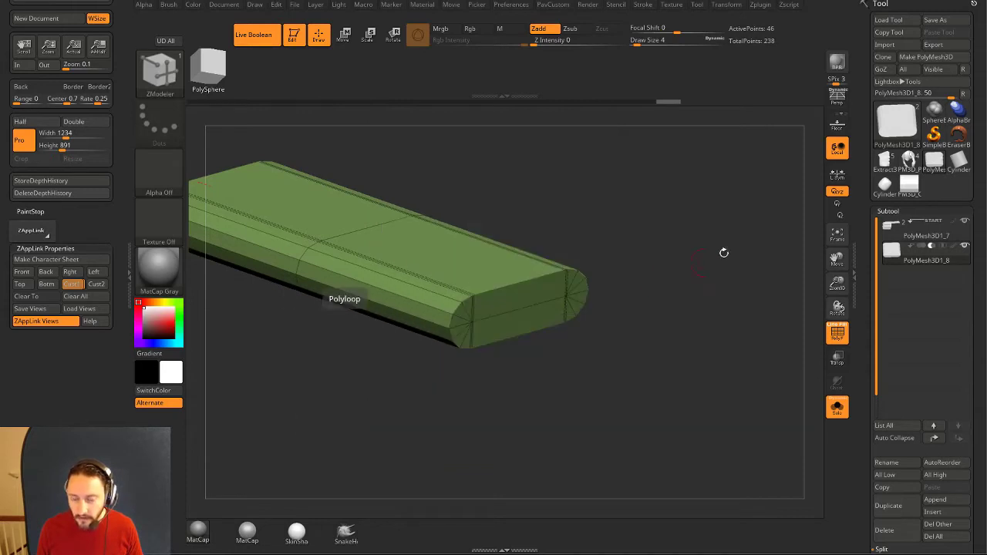
key("space")
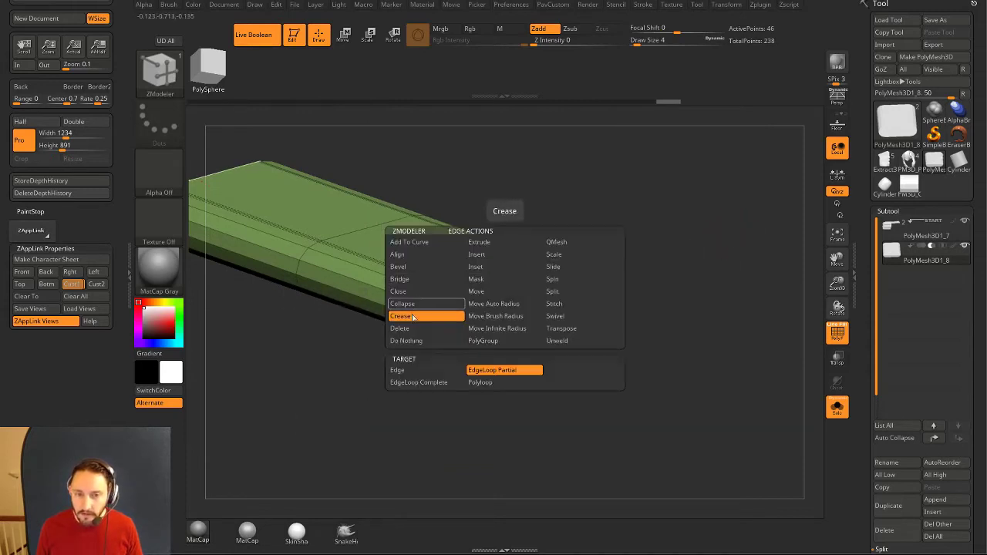
left_click(419, 383)
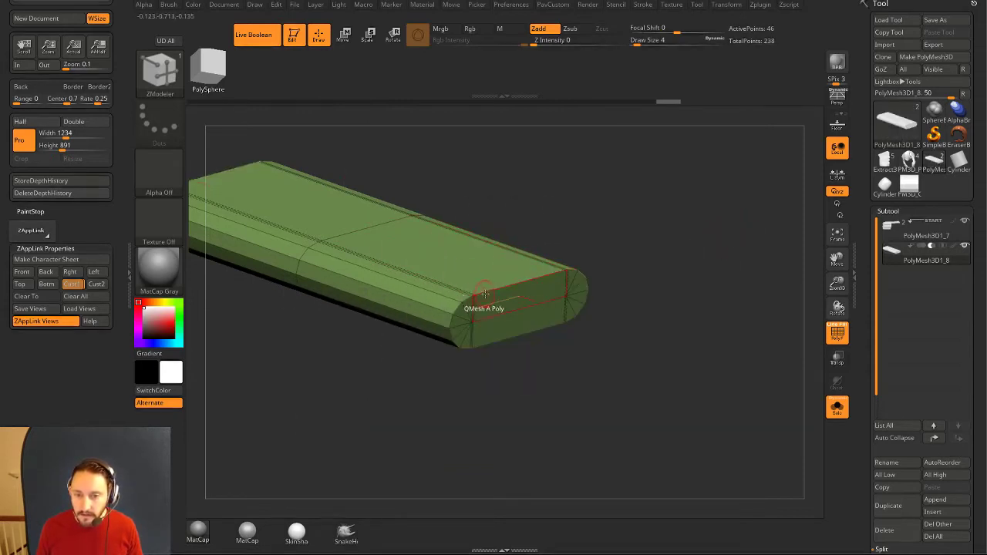
Isolate the slot shape's end caps, crease their borders, and restore the full mesh with the polyframe hidden.
mouse_move(630, 260)
left_mouse_down()
mouse_move(566, 246)
mouse_move(535, 348)
mouse_move(461, 439)
left_mouse_up()
left_click_drag(638, 317, 677, 317)
key("space")
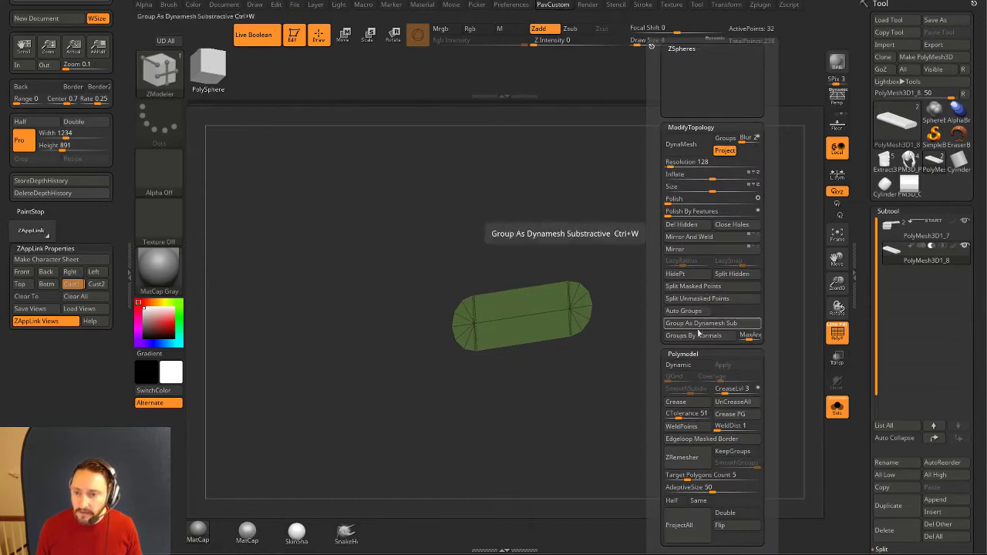
left_click(679, 406)
left_click(590, 386, "ctrl+shift")
left_click_drag(584, 373, 728, 261)
left_click(840, 337)
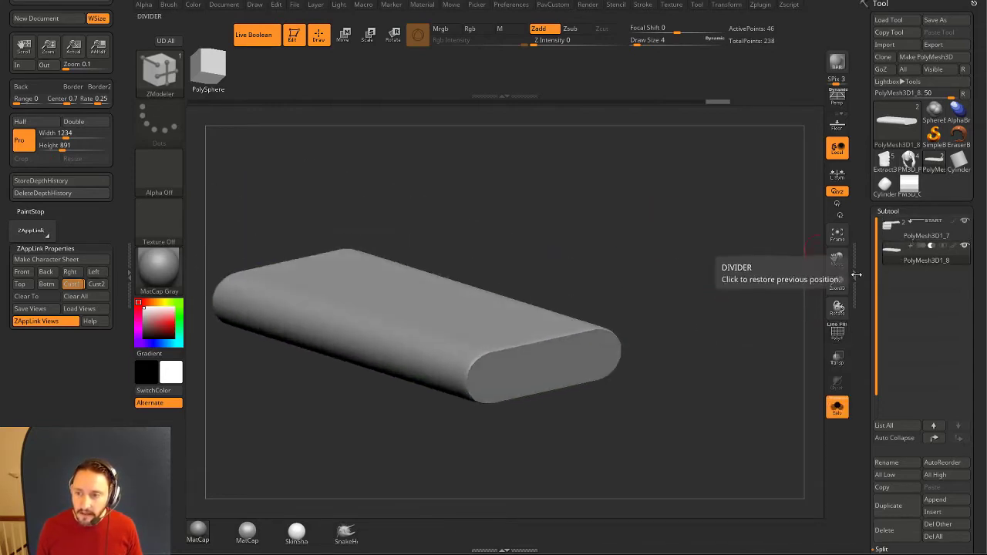
Review the Geometry settings for Dynamic Subdiv and Crease, and leave Solo mode to inspect the smoothed cutout in the rail.
left_click_drag(874, 426, 875, 188)
left_click_drag(876, 453, 878, 126)
left_click(888, 126)
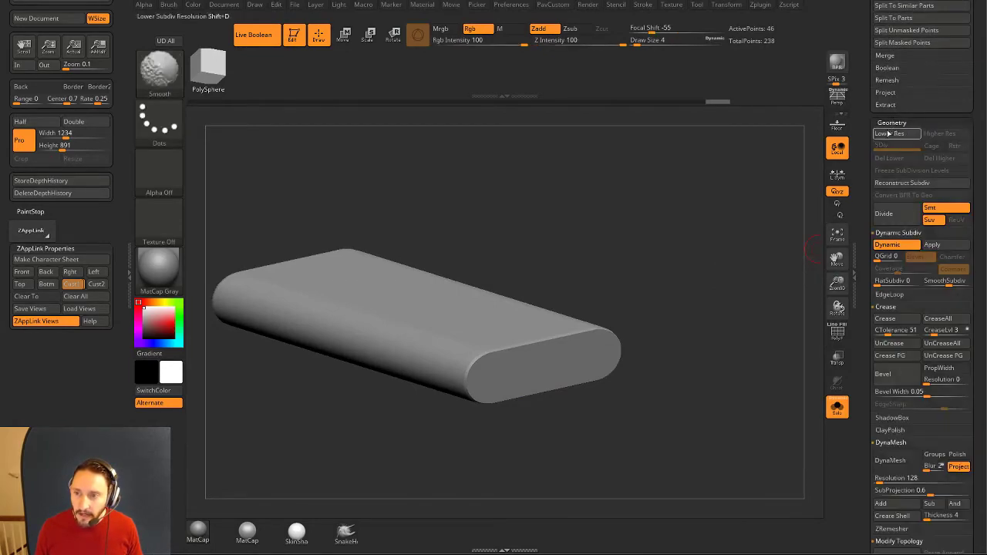
left_click_drag(862, 370, 851, 217)
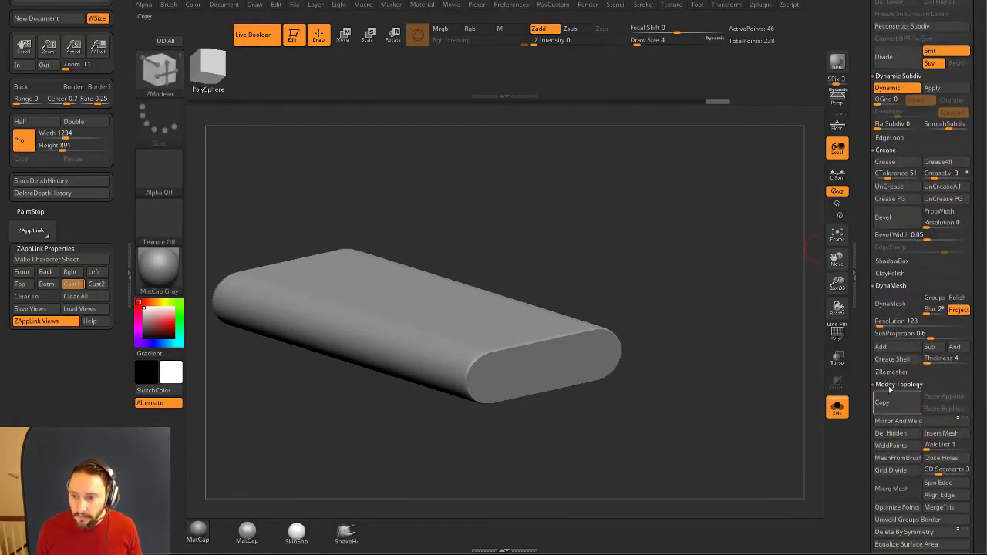
scroll(869, 270, "up", 5)
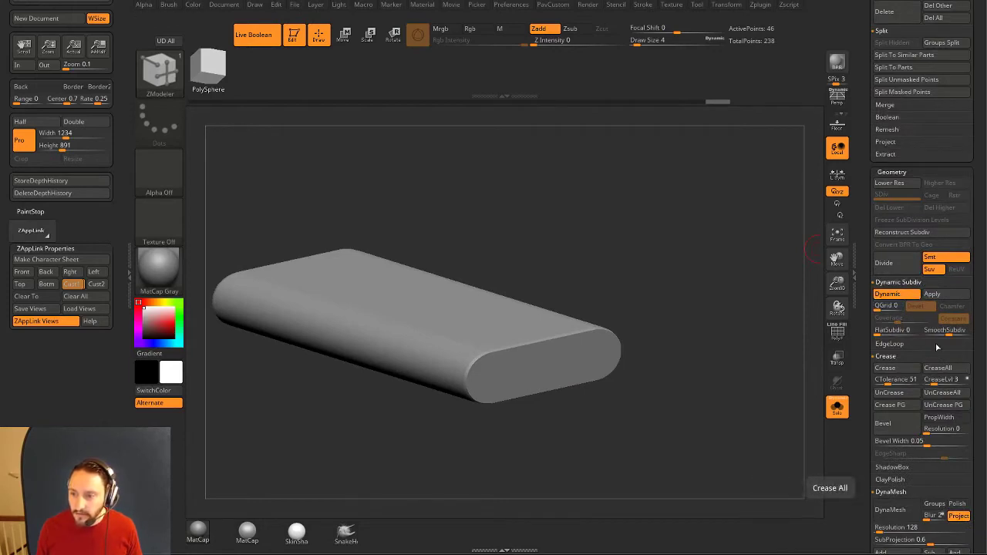
mouse_move(664, 234)
left_mouse_down()
mouse_move(646, 214)
mouse_move(683, 237)
left_mouse_up()
left_click(838, 407)
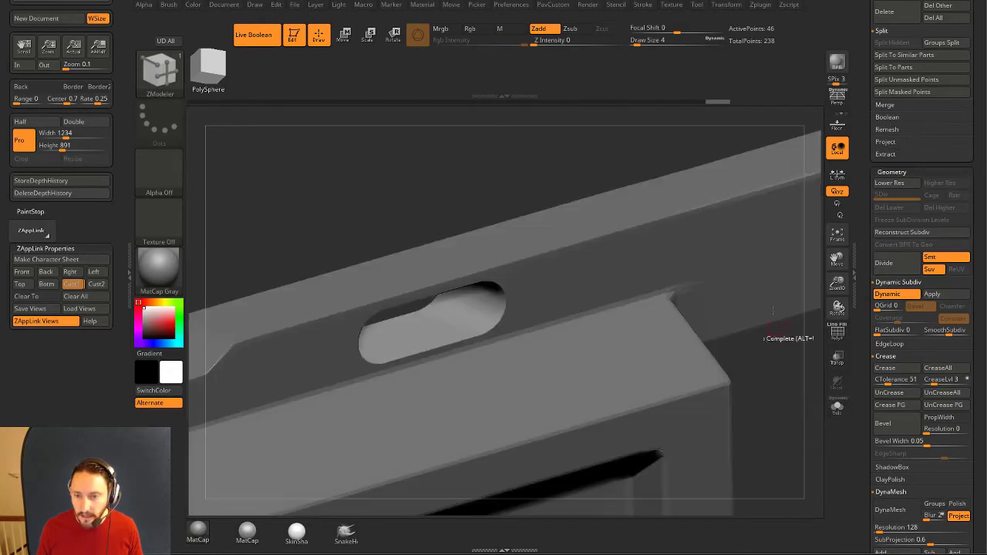
Duplicate the slot shape along Y to cut a second slot beside the first in the rail, and isolate both cutters.
left_click_drag(589, 152, 534, 142, "shift")
key("w")
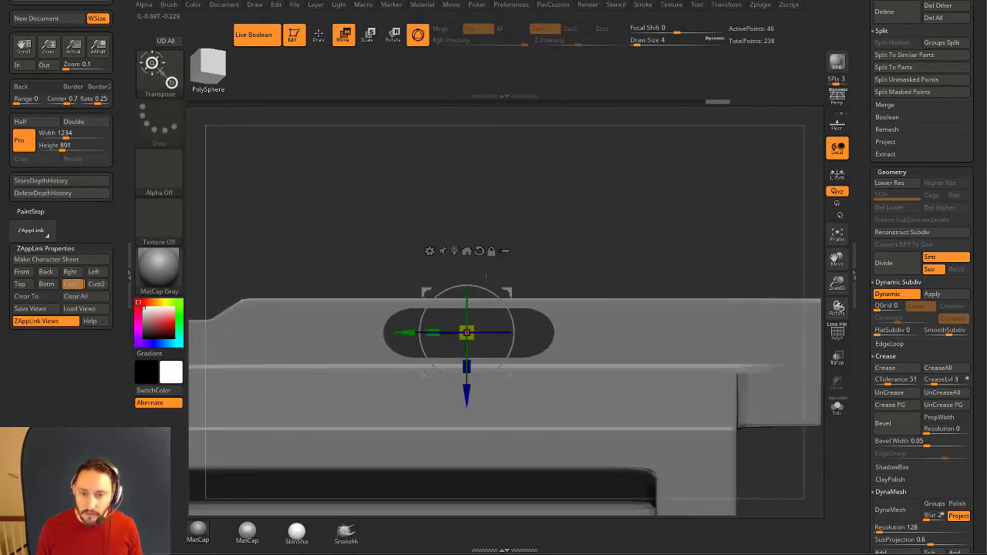
left_click_drag(539, 230, 523, 270)
left_click_drag(467, 331, 437, 331)
left_click_drag(584, 266, 531, 256, "alt")
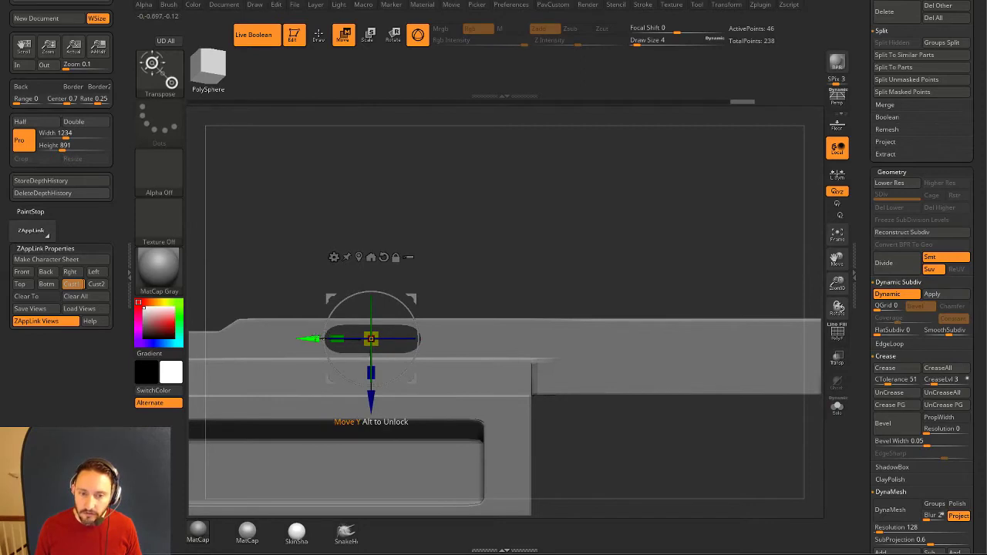
left_click_drag(308, 338, 440, 340, "ctrl")
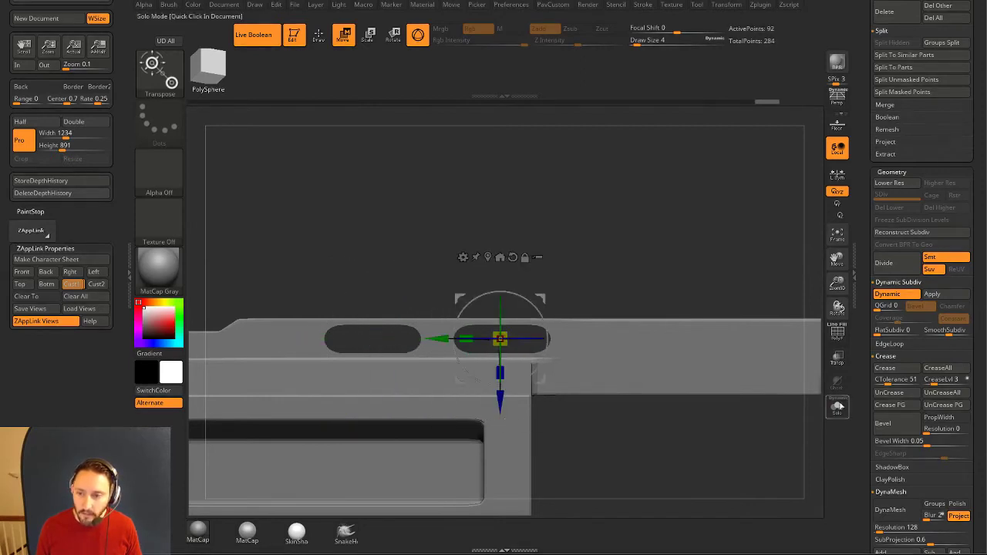
left_click(838, 407)
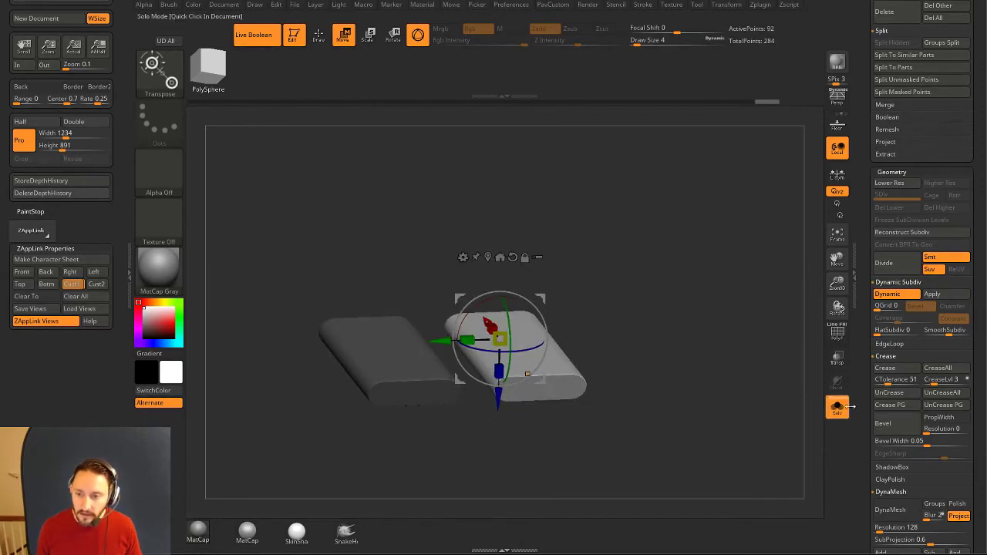
Undo the slot cutter duplicates down to the single original shape, and leave Solo mode to bring back the rail.
left_click_drag(443, 339, 532, 341, "ctrl")
key("ctrl+z")
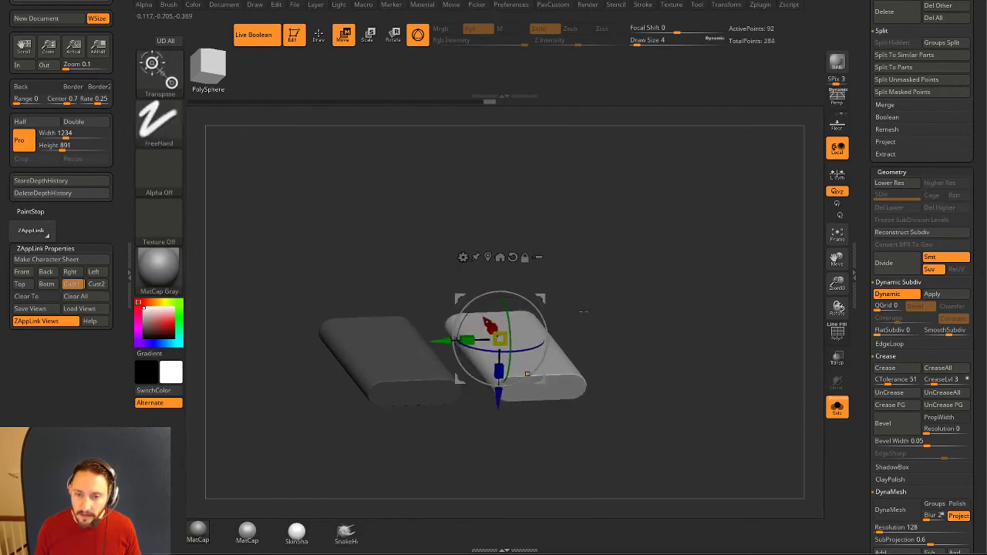
key("ctrl+z")
key("ctrl+z")
left_click_drag(626, 274, 686, 318)
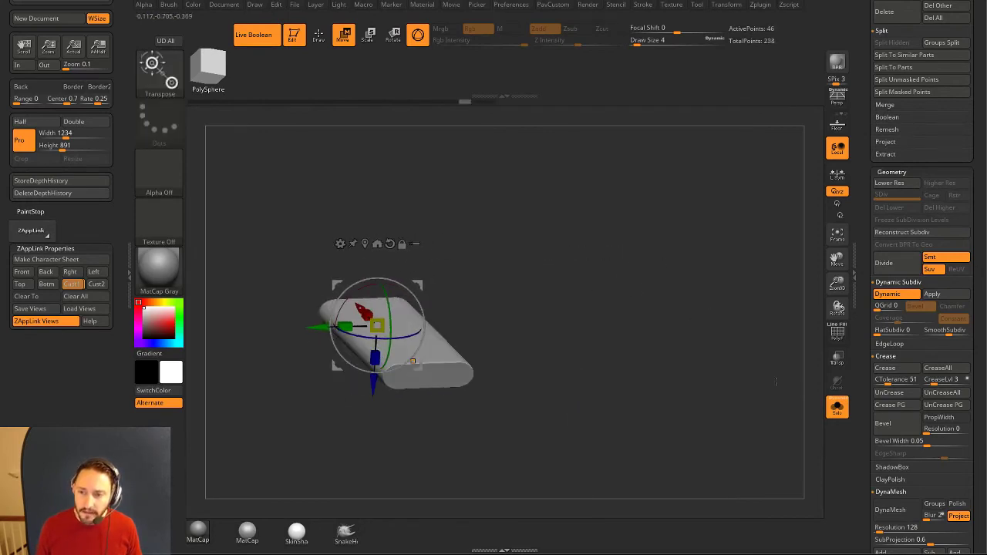
left_click(839, 409)
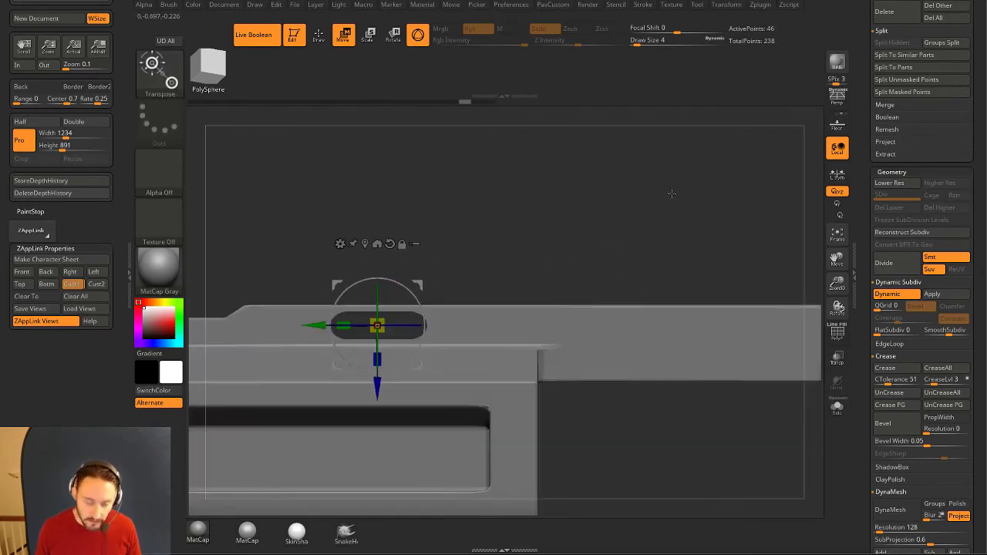
Try duplicating the slot cutter along Y over the reference image in the stored Cust1 view, and undo the copies.
key("shift+z")
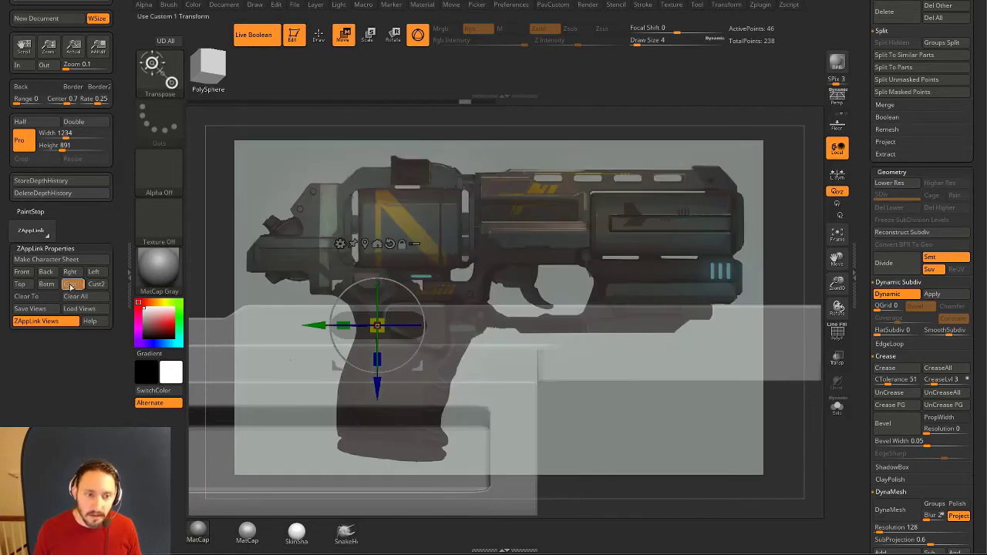
left_click(71, 287)
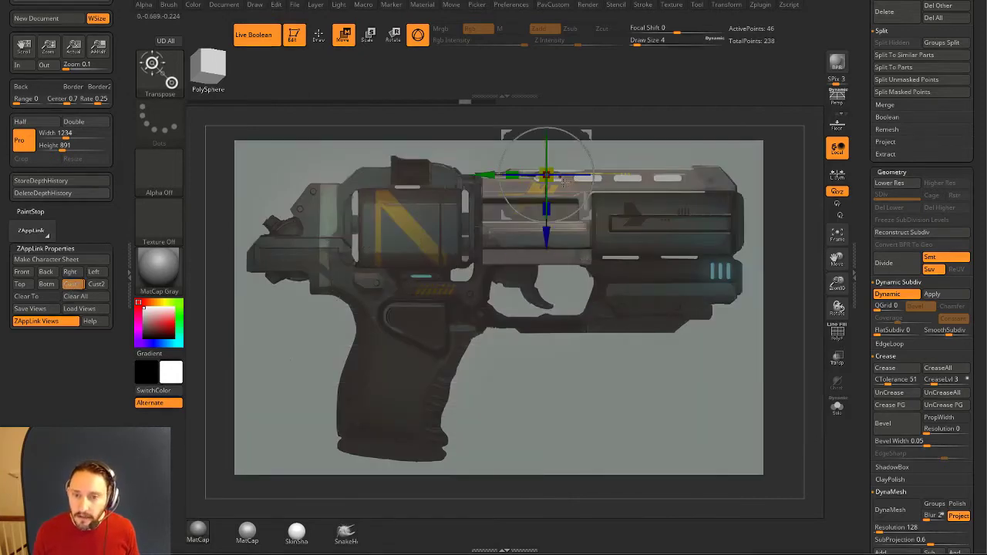
left_click_drag(491, 176, 569, 193, "ctrl")
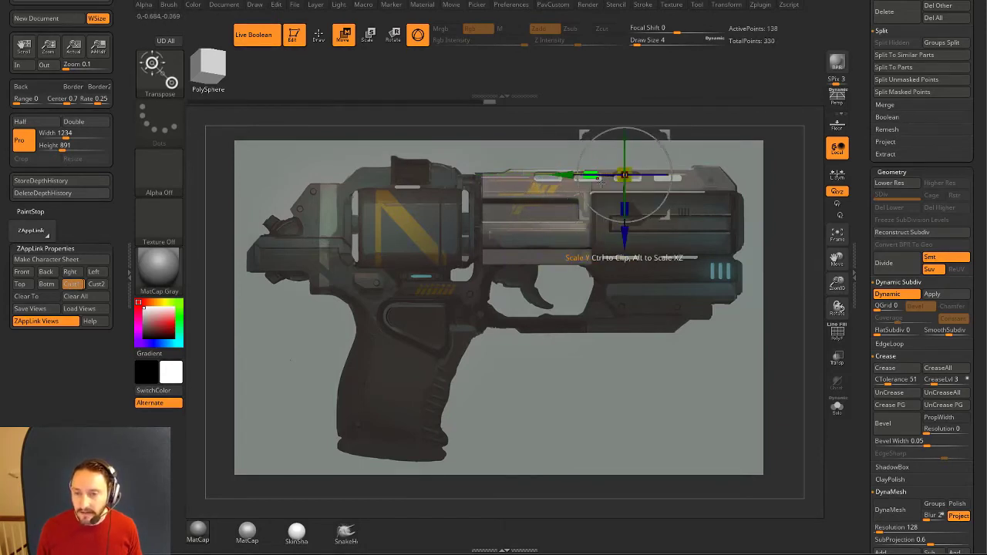
key("ctrl+z")
key("ctrl+z")
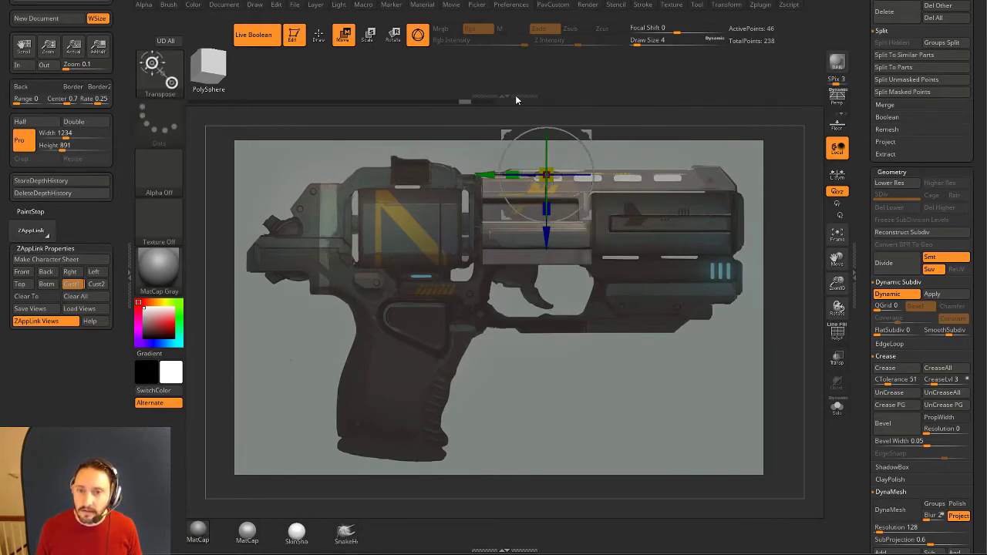
Duplicate the slot cutter along Y into four slots matching the reference's rail, and hide the reference image.
key("Tab")
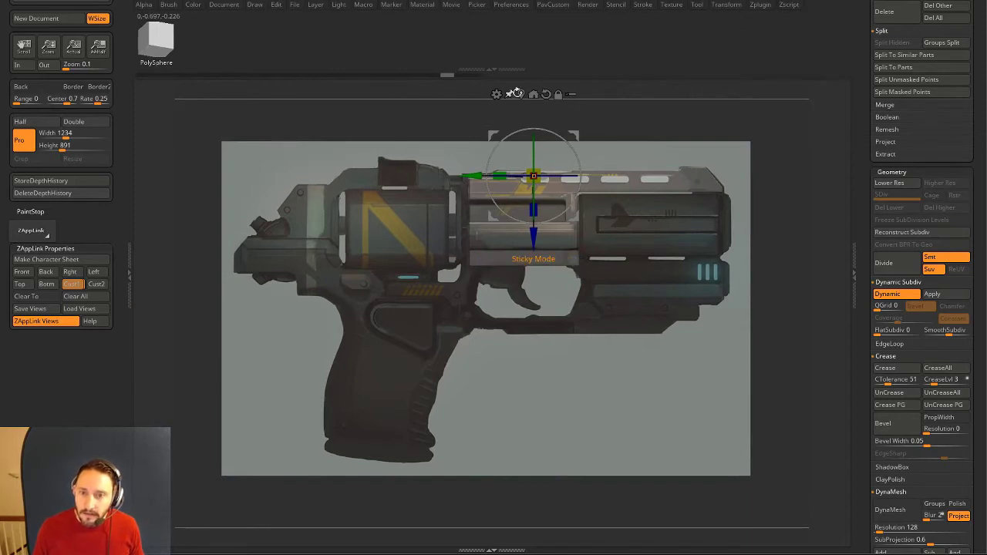
left_click_drag(475, 176, 516, 186)
key("ctrl+z")
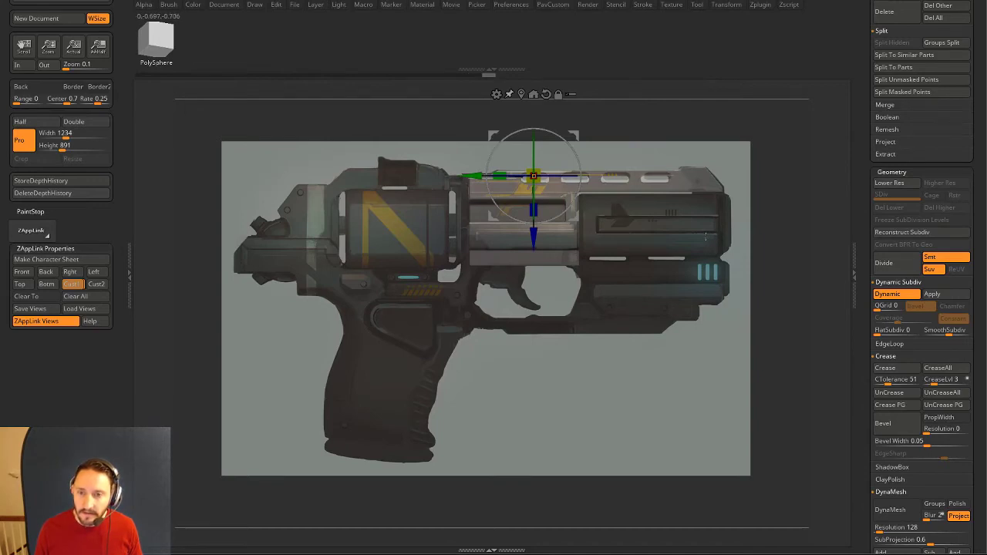
key("shift+z")
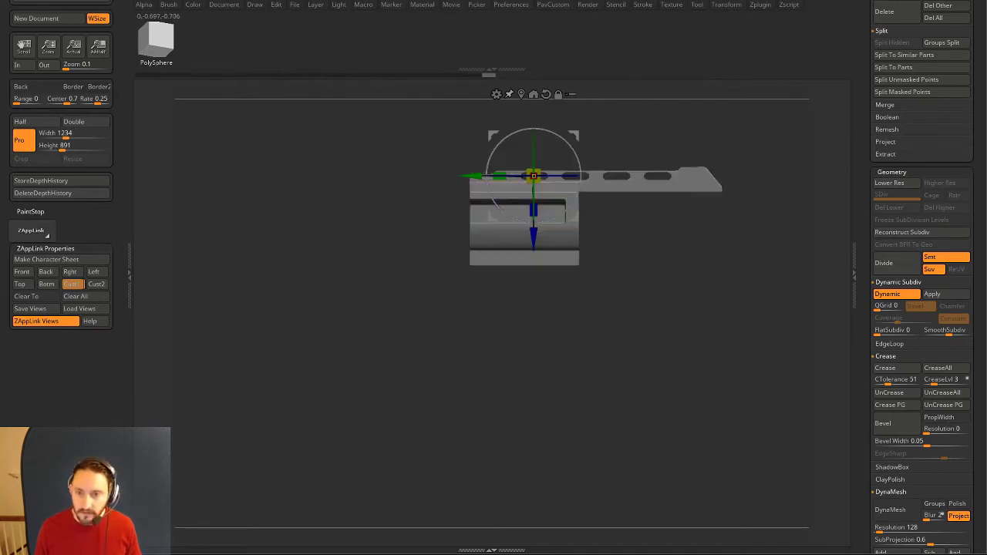
Inspect the four slot cutouts in the rail from an angle and isolate the duplicated cutters.
left_click_drag(679, 253, 671, 359)
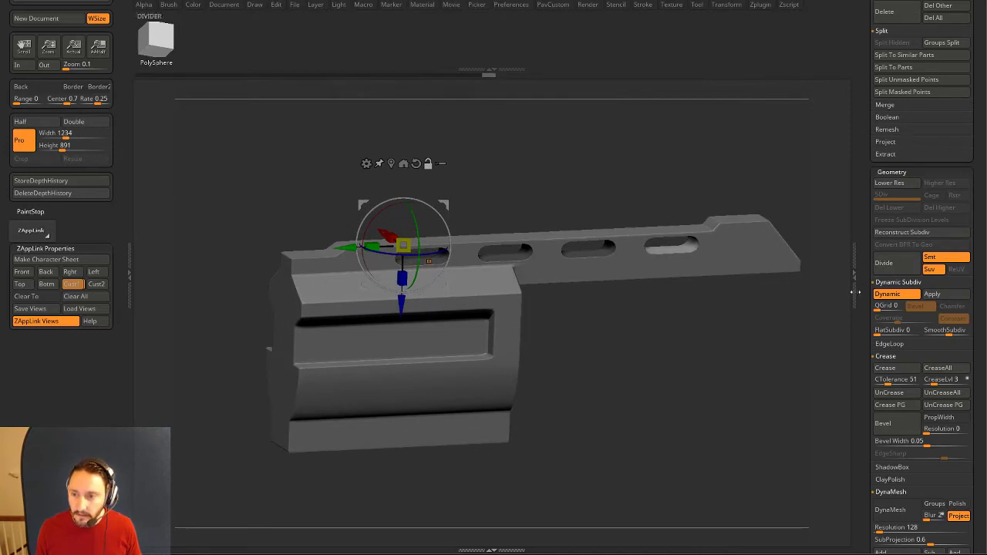
key("Tab")
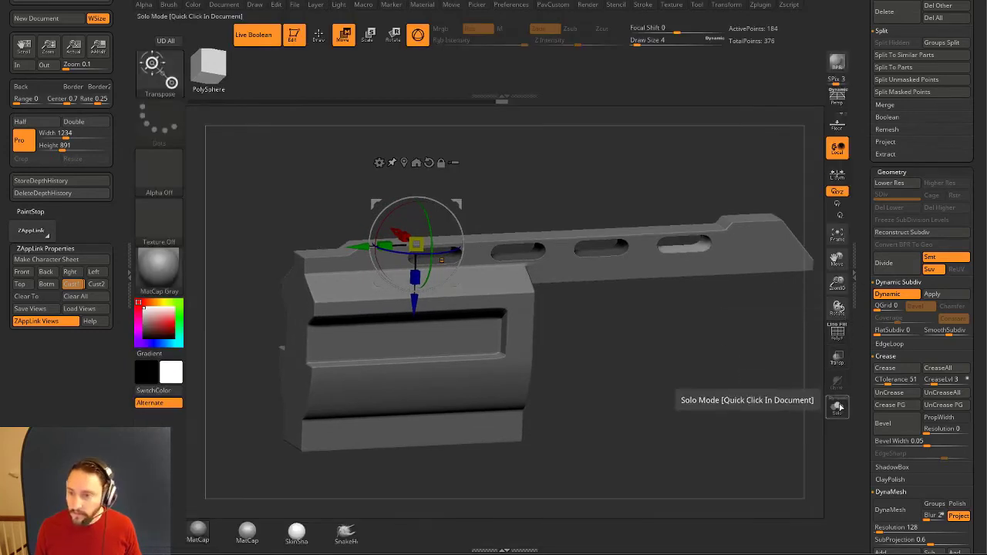
left_click(838, 407)
left_click_drag(727, 374, 740, 380)
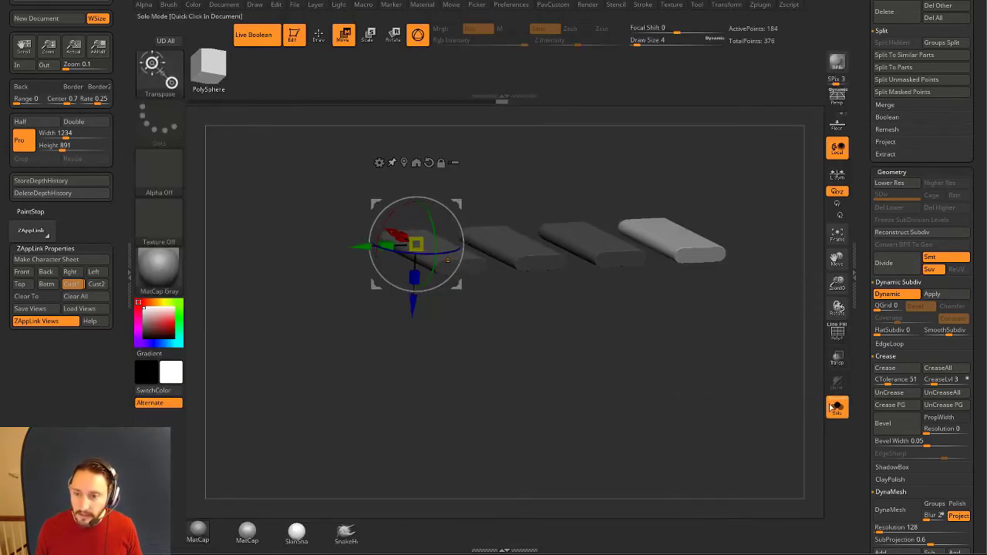
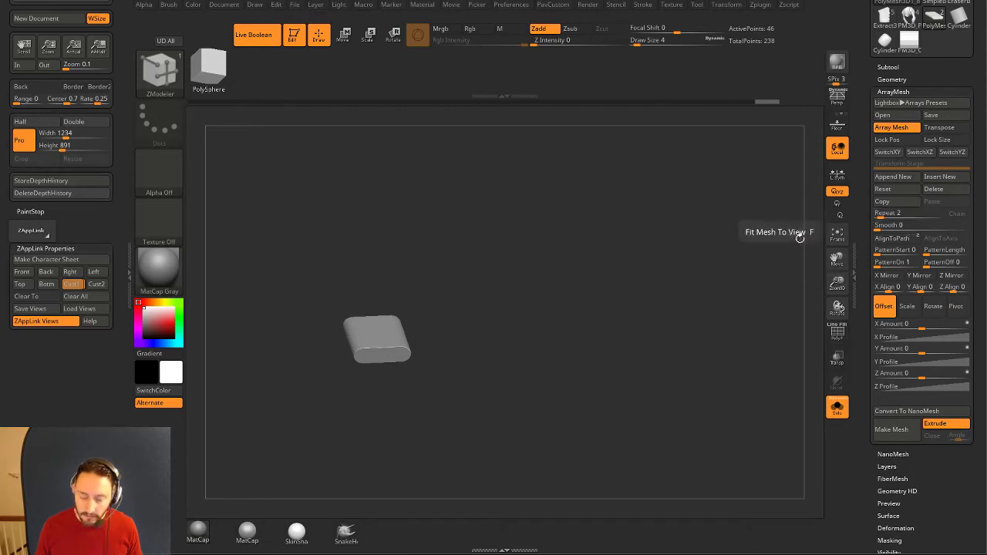
Set the slot cutter's ArrayMesh Repeat to 4 and its Z Amount offset to -6.8983.
key("shift+z")
key("shift+z")
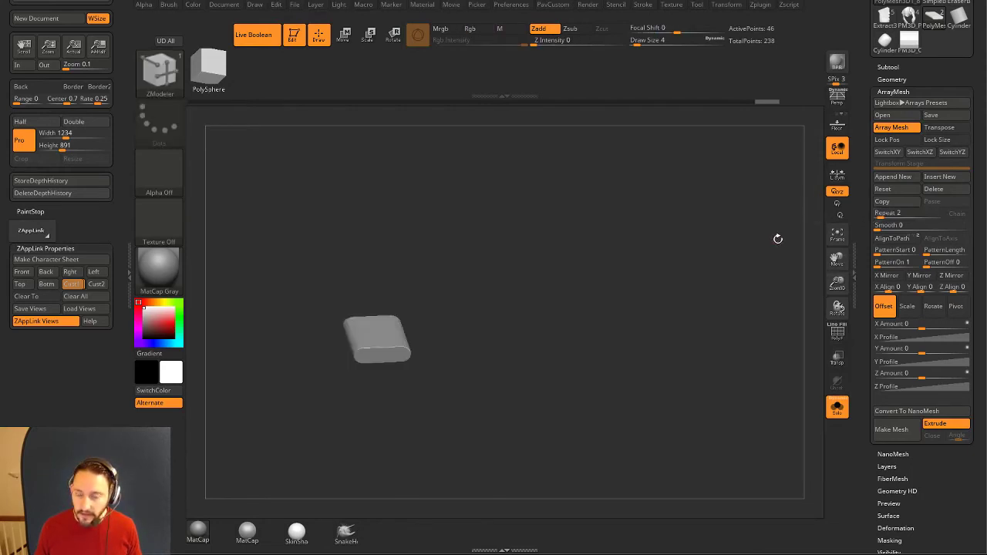
left_click_drag(881, 215, 885, 215)
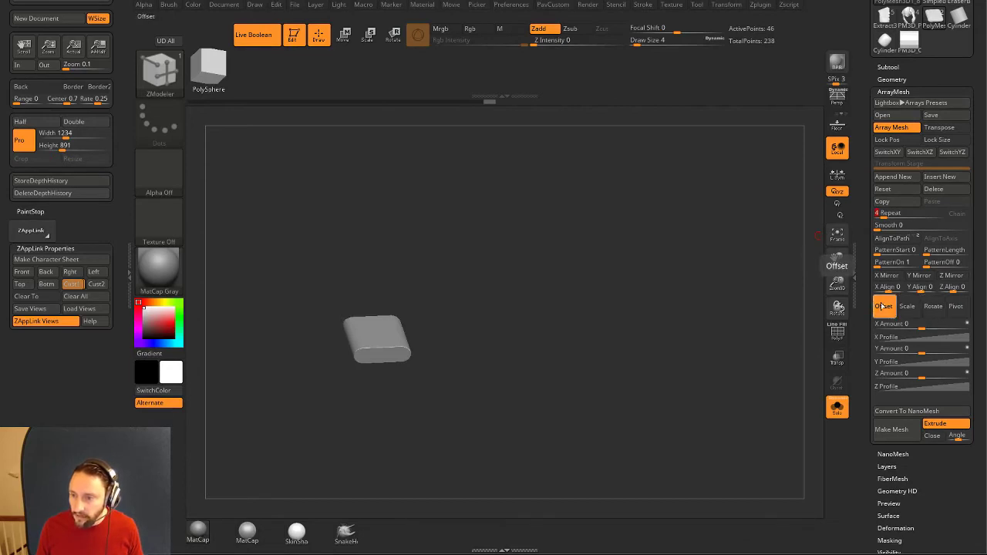
left_click_drag(923, 378, 895, 378)
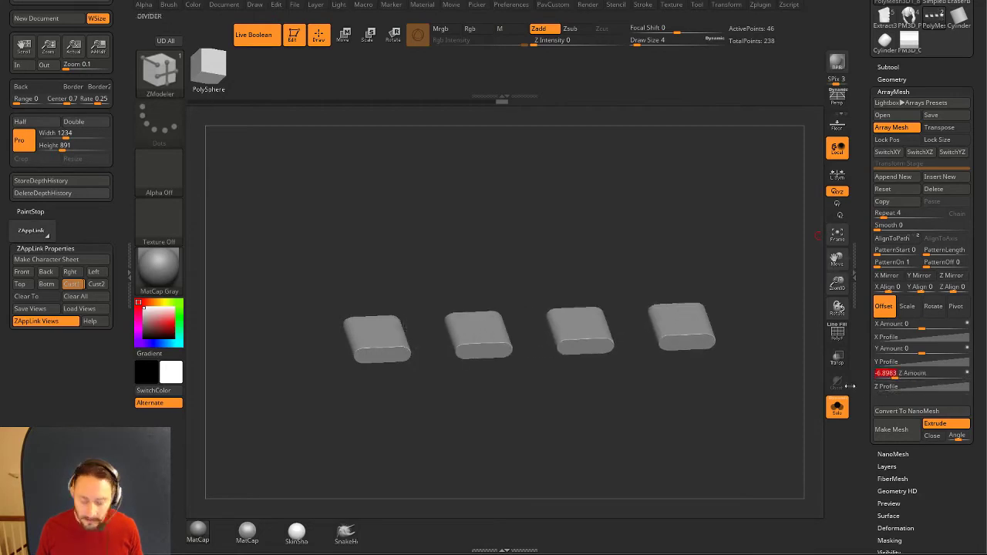
Show the reference image in the stored Cust1 view and adjust the array's Z Amount to -6.22909.
key("shift+z")
left_click(87, 275)
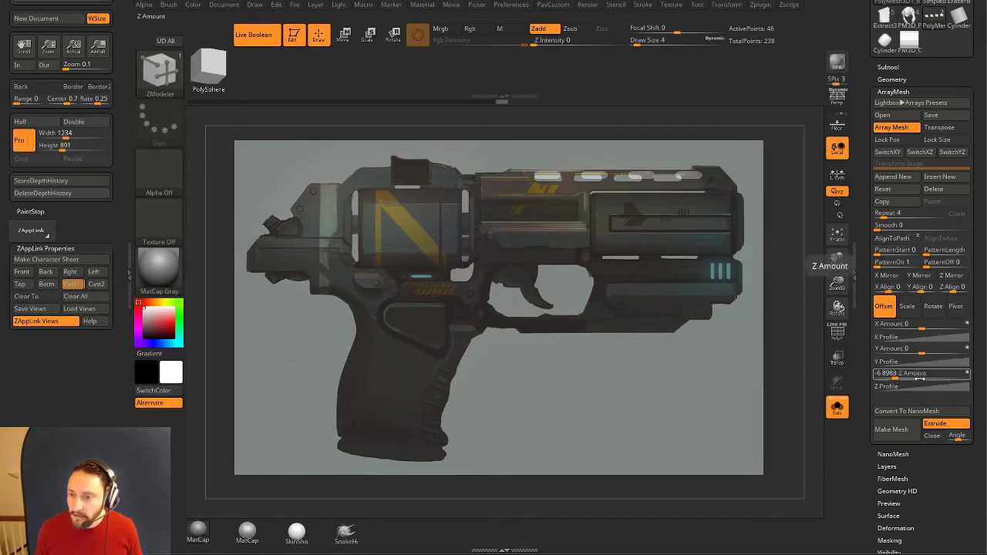
left_click_drag(896, 377, 901, 376)
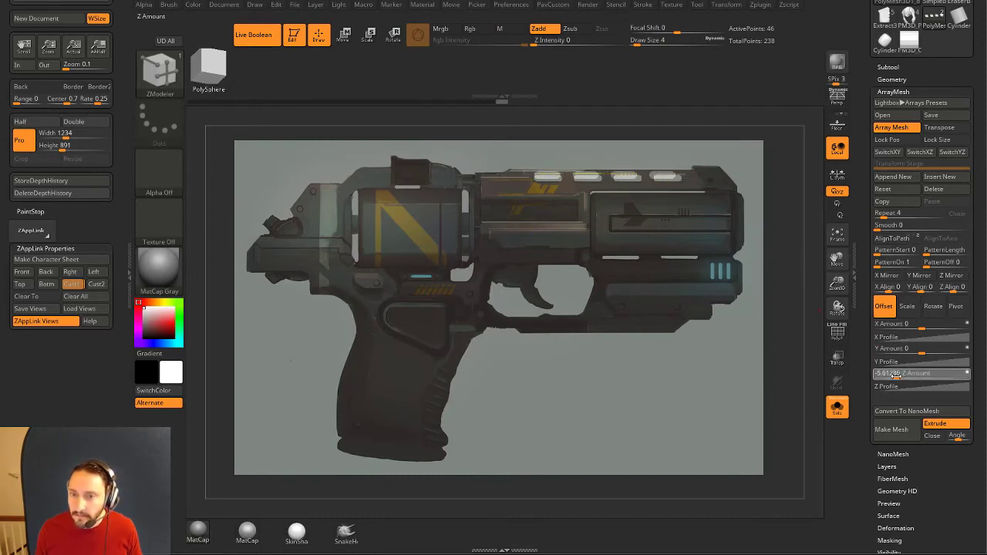
left_click(896, 376)
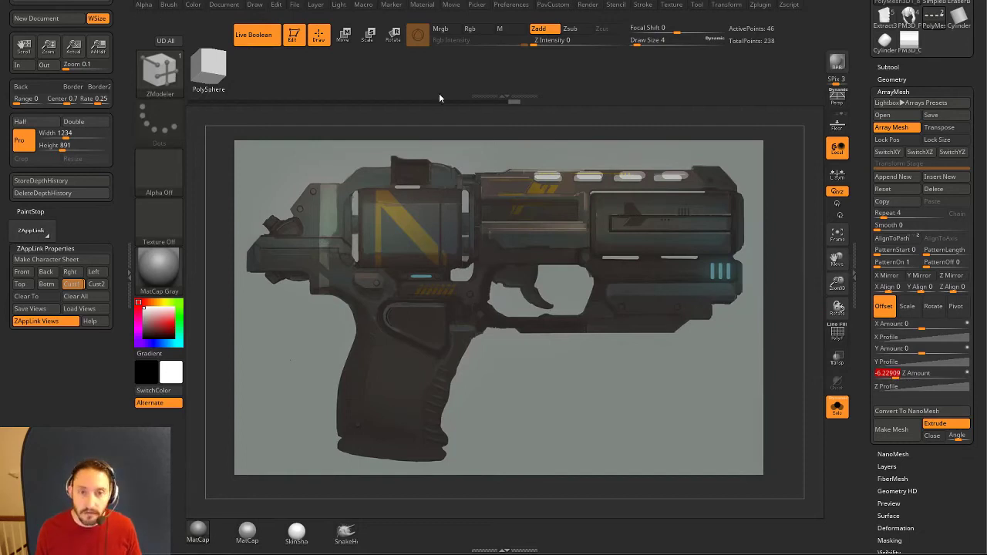
Enable ArrayMesh Transpose and space the four slots over the reference with the transpose line, at a Z Amount of -5.78.
key("w")
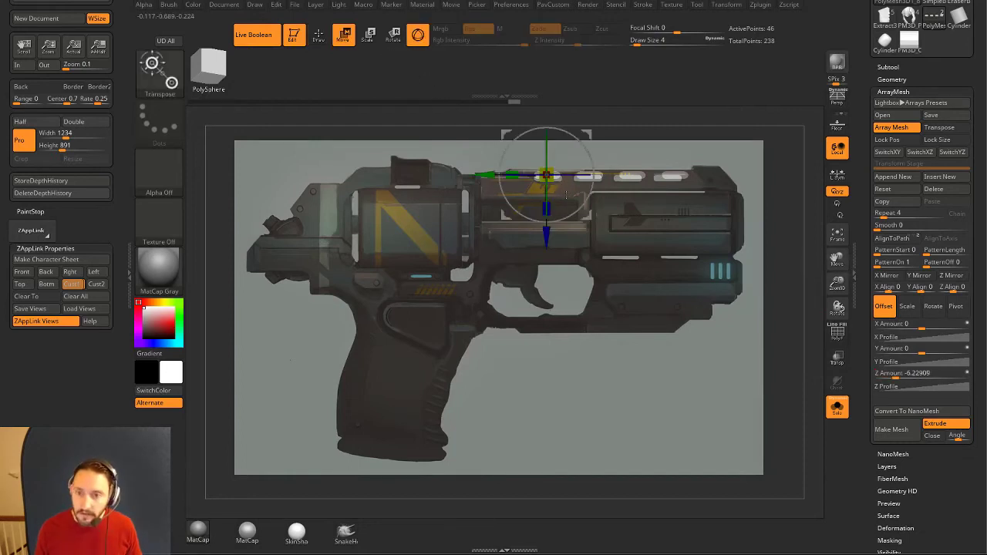
left_click(418, 34)
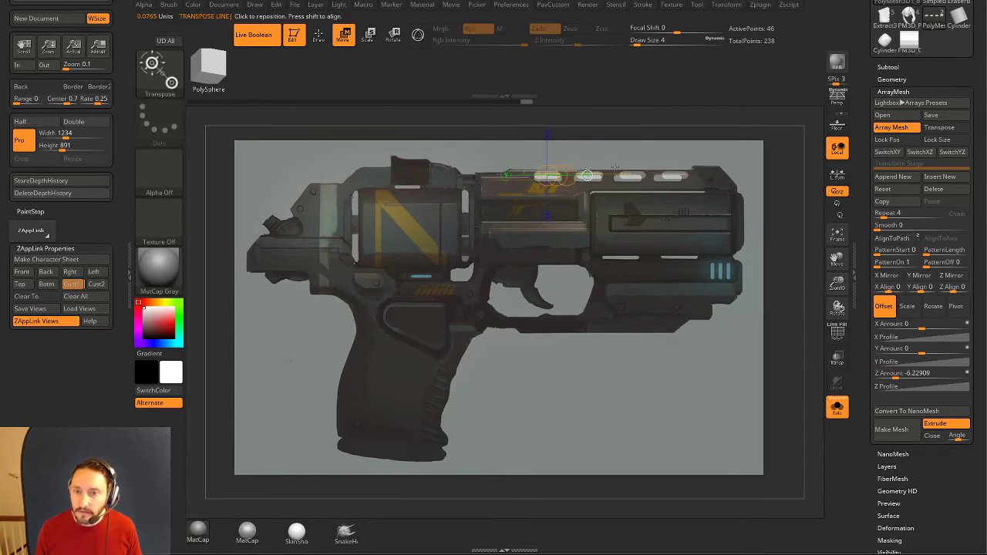
left_click_drag(867, 173, 859, 205)
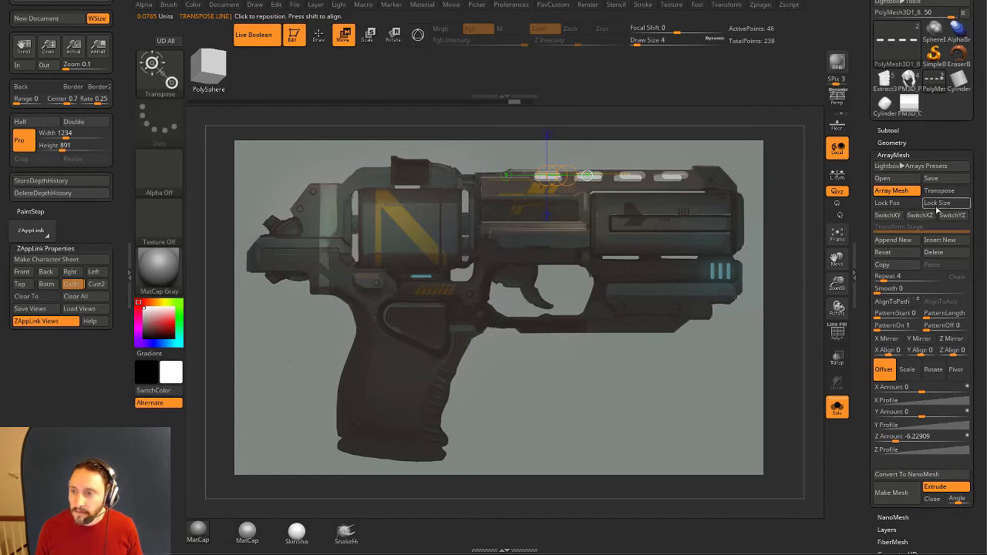
left_click_drag(559, 177, 541, 174)
key("ctrl+z")
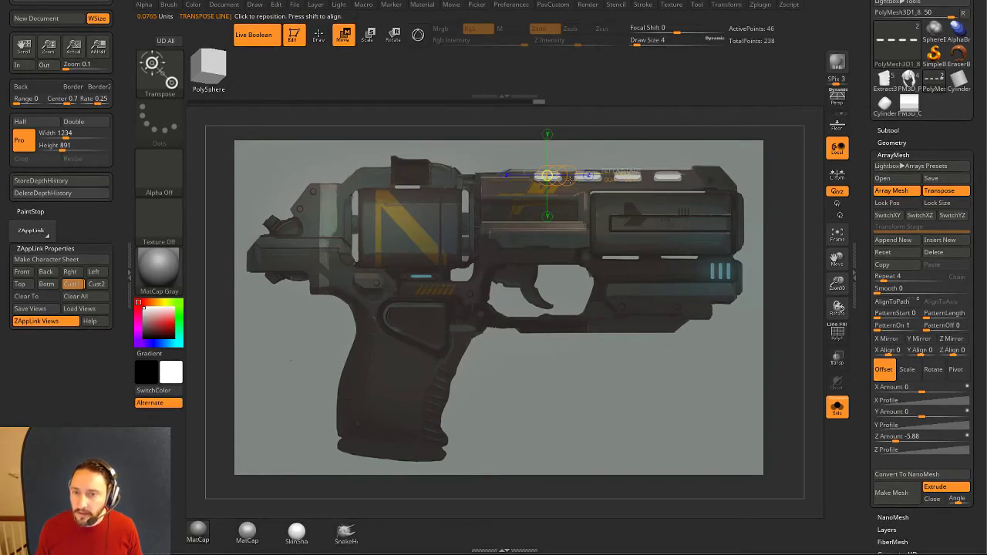
left_click_drag(557, 176, 557, 176)
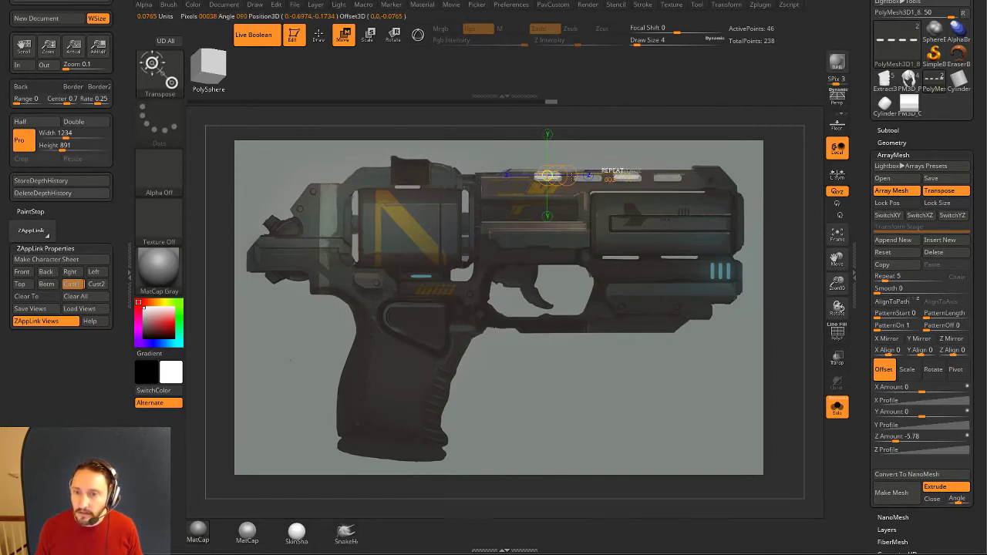
left_click_drag(573, 176, 576, 177)
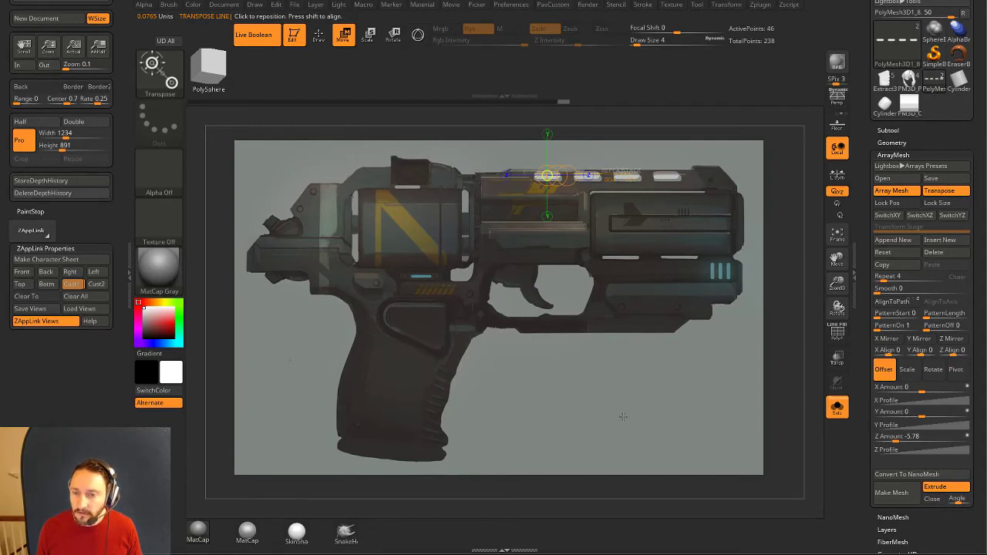
key("q")
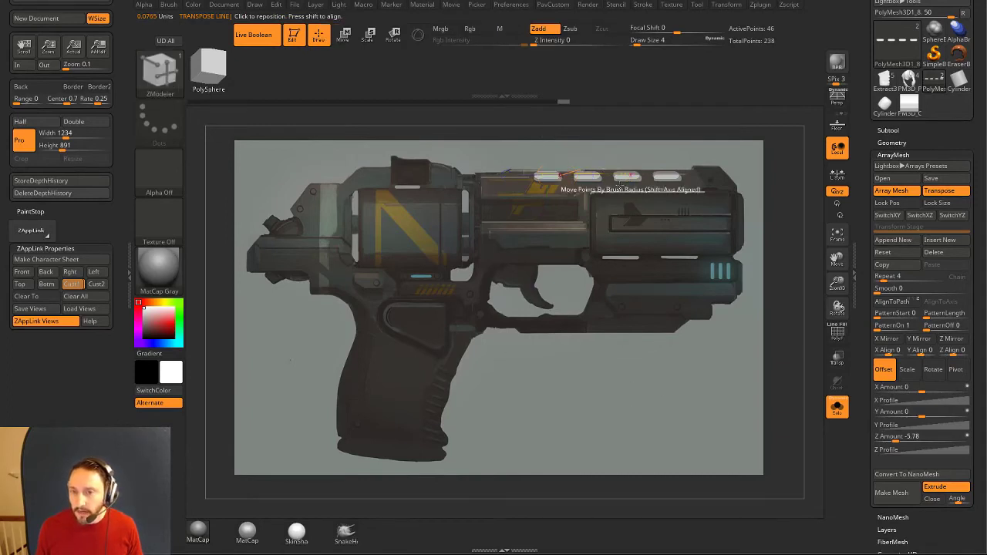
Leave Solo mode, hide the reference image, and inspect the arrayed cutouts in the rail.
left_click(847, 412)
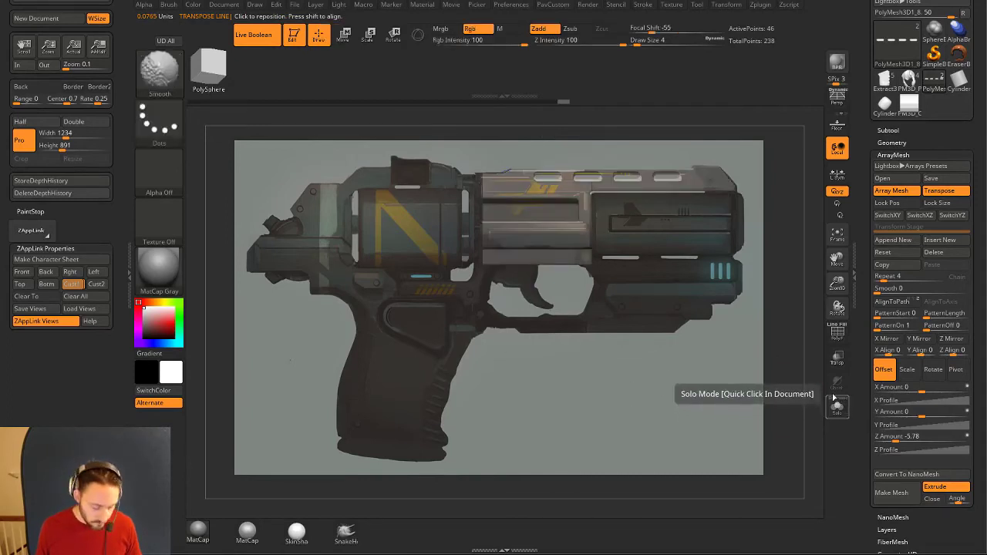
key("shift+z")
left_click_drag(747, 230, 738, 348)
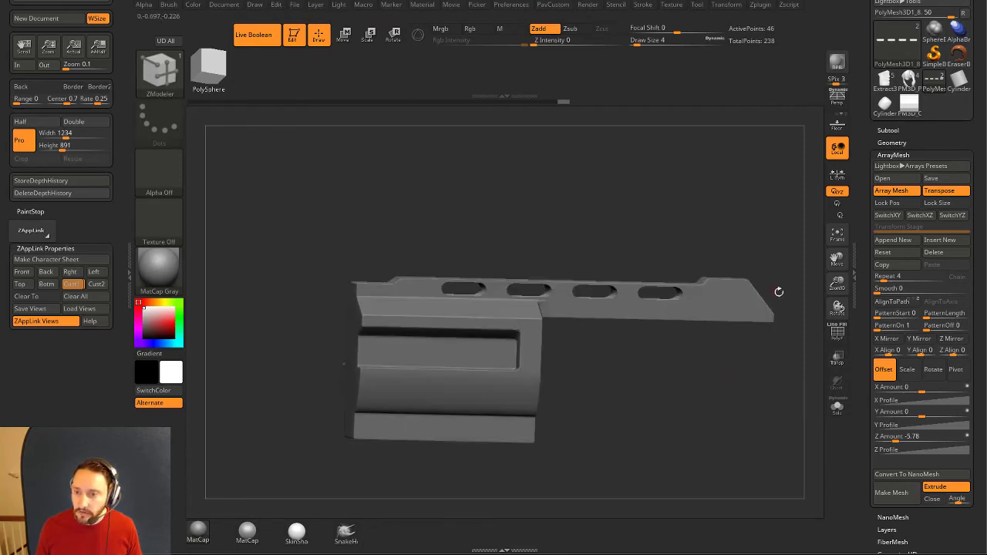
Try a different Z Amount for the slot array and restore it to -5.78.
mouse_move(898, 437)
left_mouse_down()
mouse_move(912, 437)
mouse_move(880, 444)
mouse_move(895, 444)
left_mouse_up()
left_click(893, 440)
type("-5.78")
key("Return")
Show the polyframe and isolate the slot array to examine the first cutter's wireframe.
left_click_drag(716, 198, 802, 316)
left_click(838, 334)
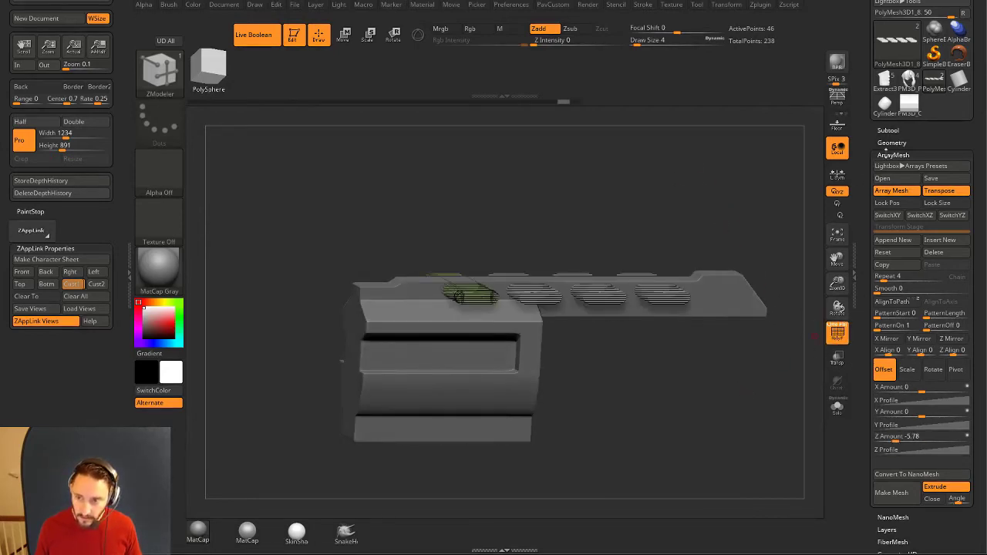
left_click(838, 407)
key("f")
left_click_drag(694, 143, 726, 167)
left_click_drag(578, 420, 569, 371, "alt")
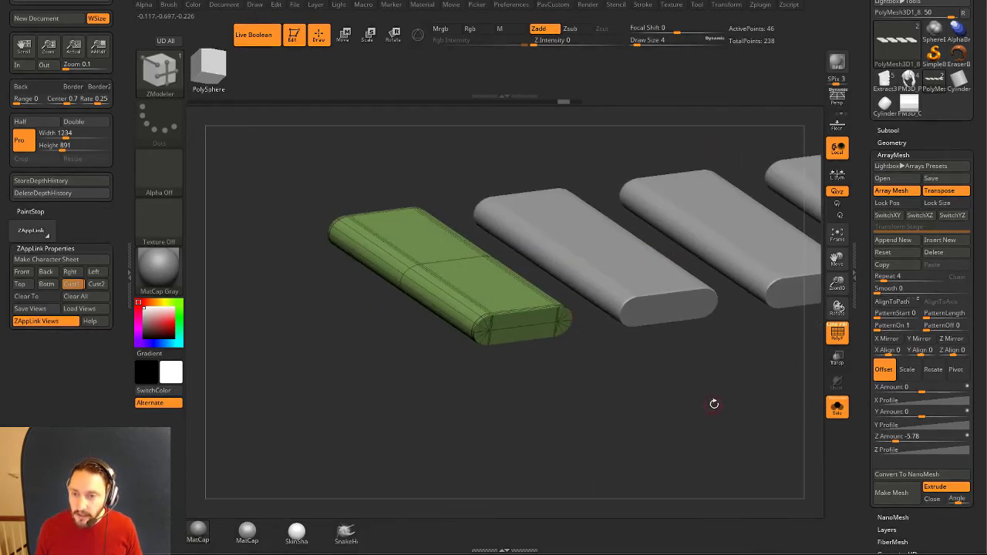
Leave Solo mode and turn off Live Boolean to show the arrayed cutters as solid shapes through the rail.
left_click(837, 410)
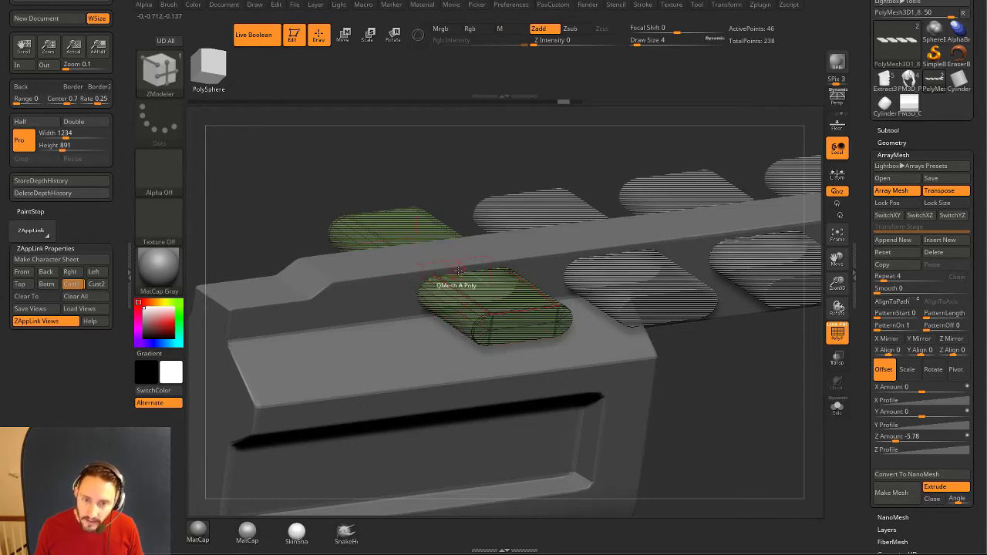
left_click_drag(527, 157, 644, 164)
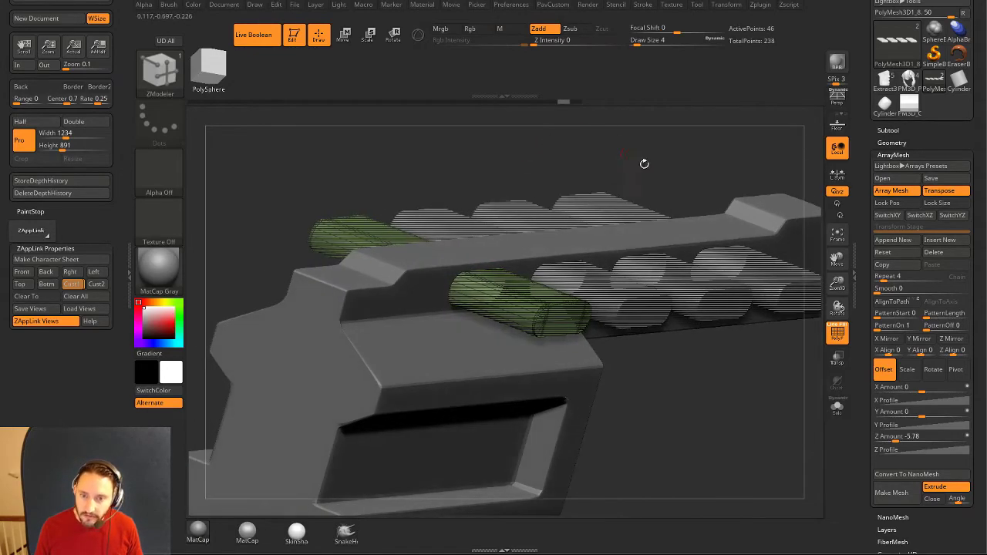
left_click_drag(755, 432, 764, 430, "shift")
left_click_drag(769, 348, 694, 393, "alt")
left_click(270, 45)
mouse_move(298, 155)
left_mouse_down()
mouse_move(673, 216)
mouse_move(638, 230)
left_mouse_up()
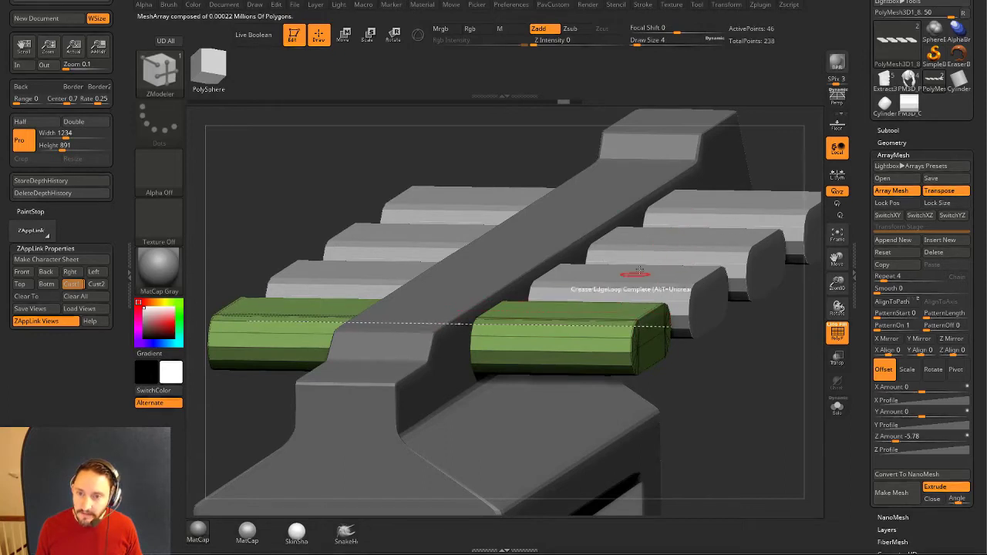
left_click_drag(735, 372, 712, 401, "alt")
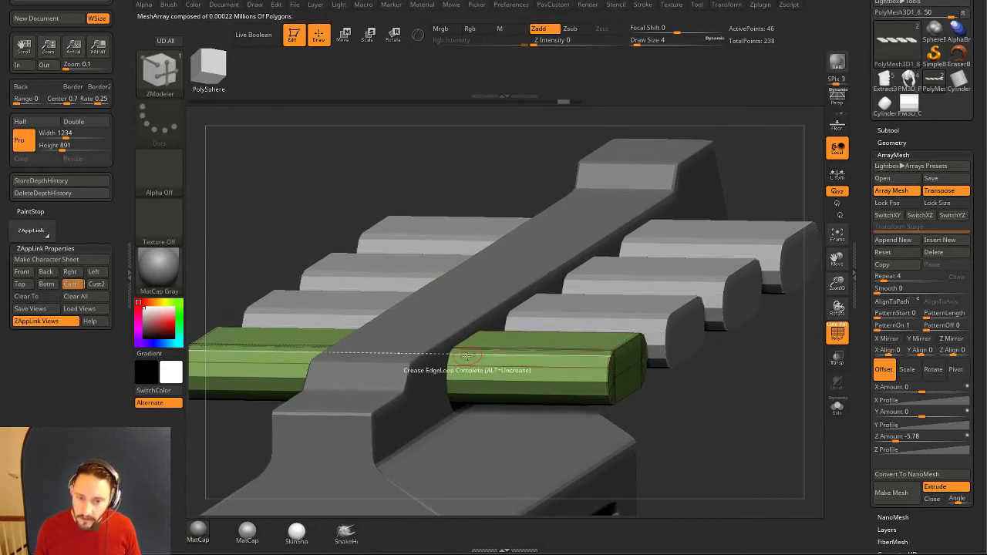
Insert two single edge loops around the first slot cutter, close to where it meets the side of the rail.
key("space")
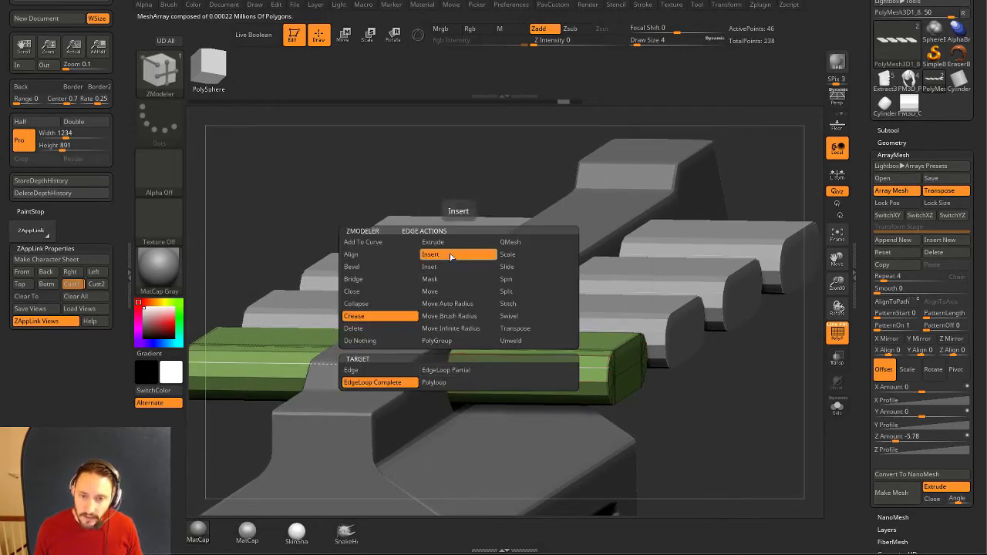
left_click(456, 254)
left_click(446, 371)
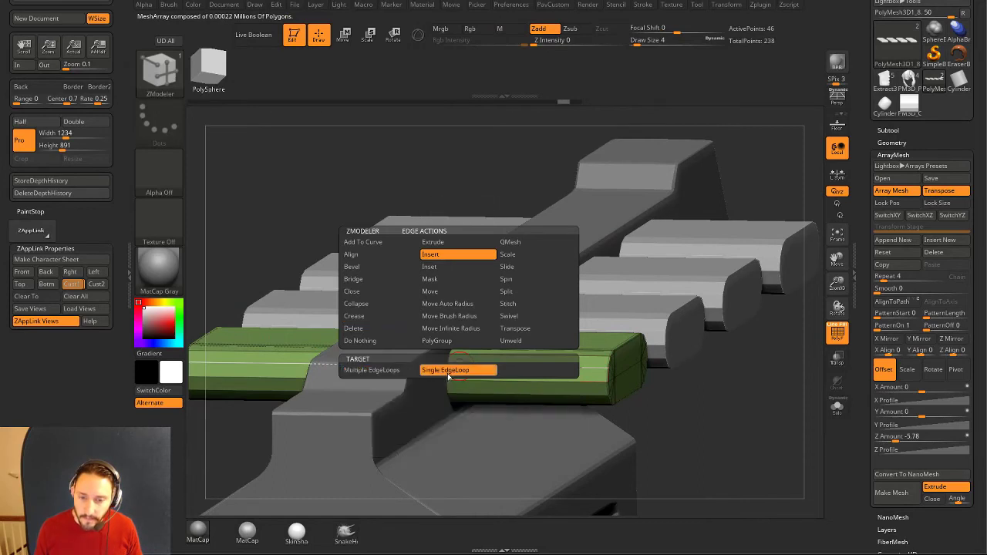
left_click(456, 365)
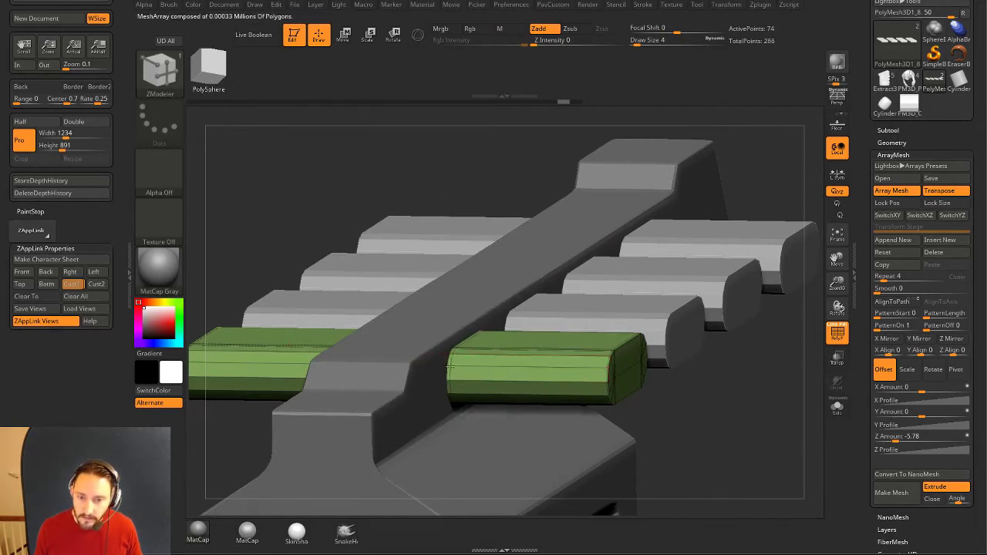
left_click(462, 362)
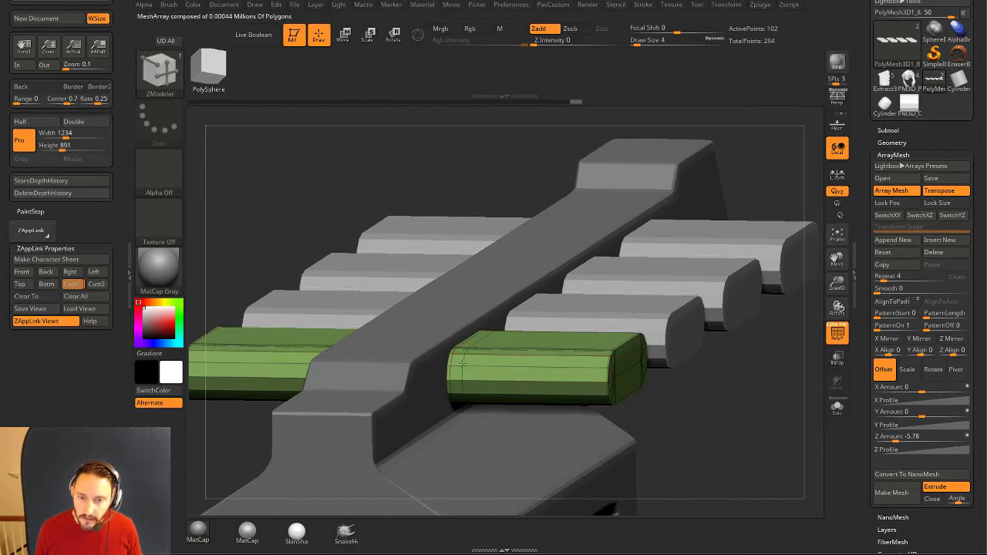
Give the first cutter's outer sections their own polygroup and QMesh them outward with the Polygroup All target to form a step.
key("space")
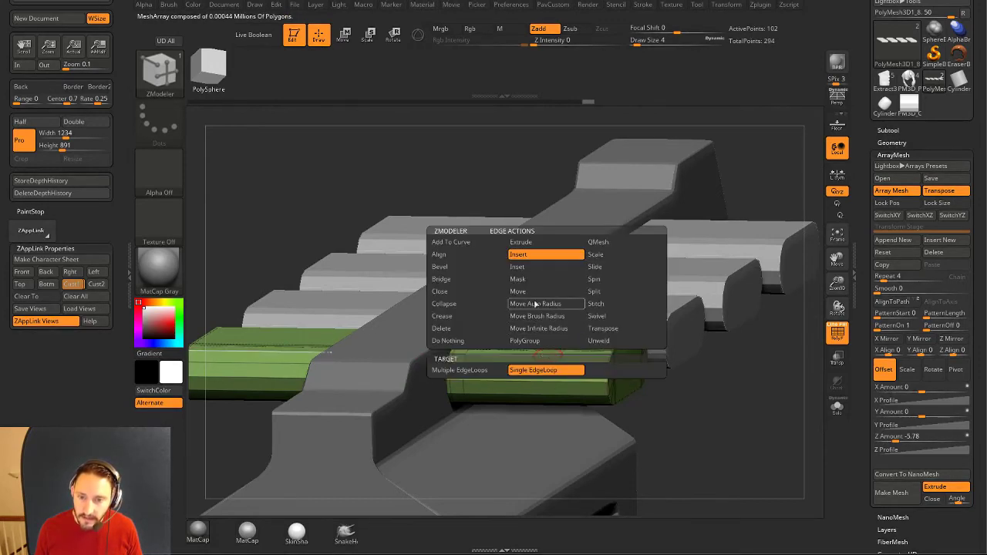
left_click(531, 341)
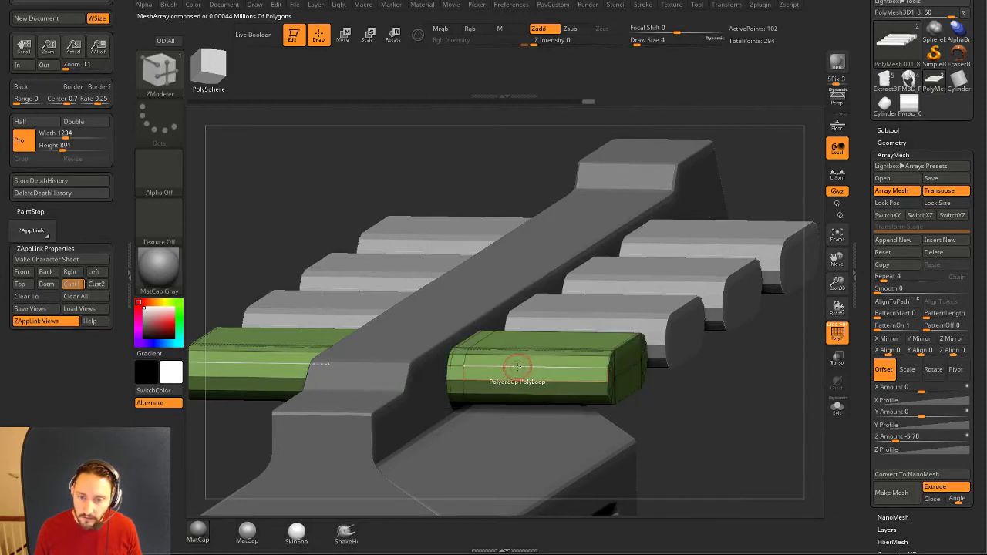
left_click(528, 366)
key("space")
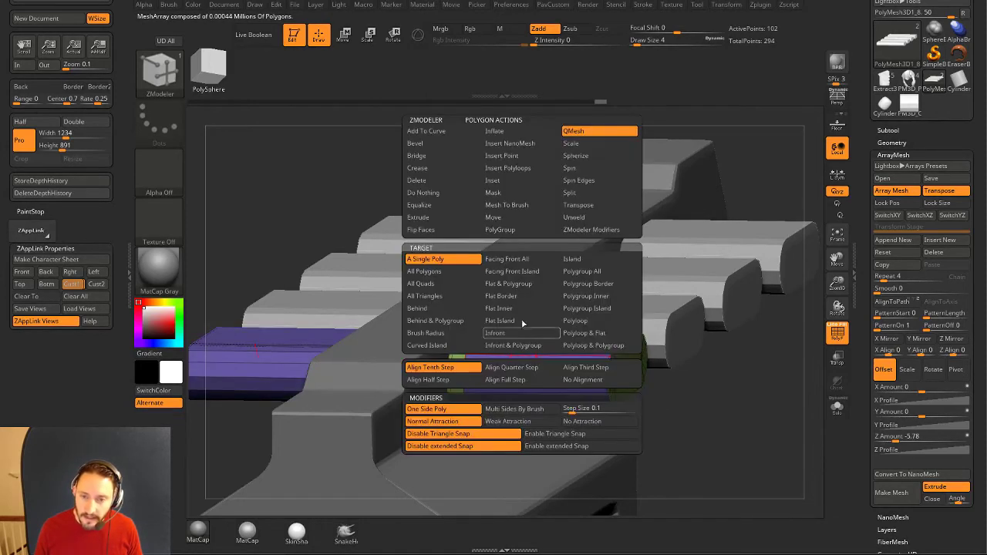
left_click(584, 271)
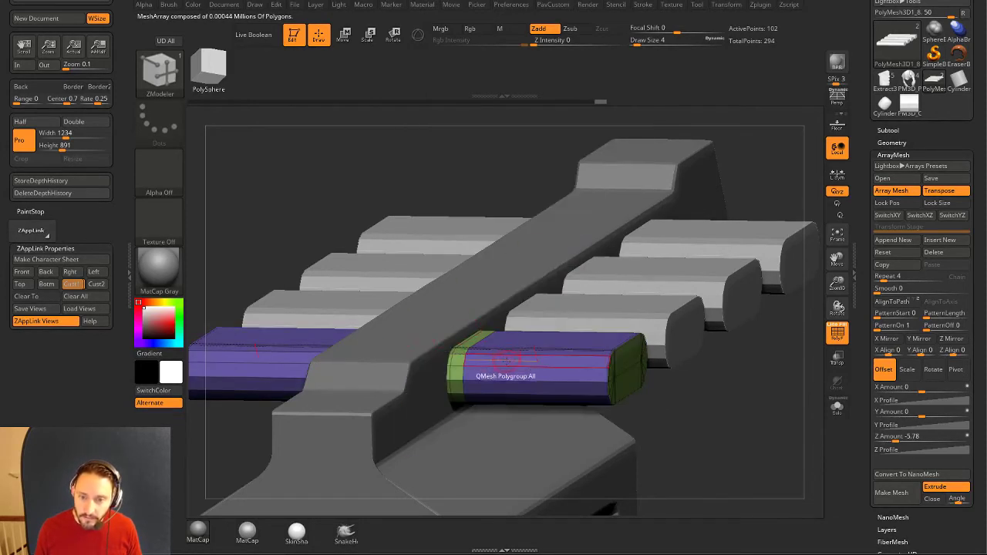
left_click_drag(506, 362, 495, 346)
Examine the stepped cutters from several angles, isolated in Solo mode and smoothed with dynamic subdivision, and bring the rail back.
left_click_drag(668, 418, 720, 415)
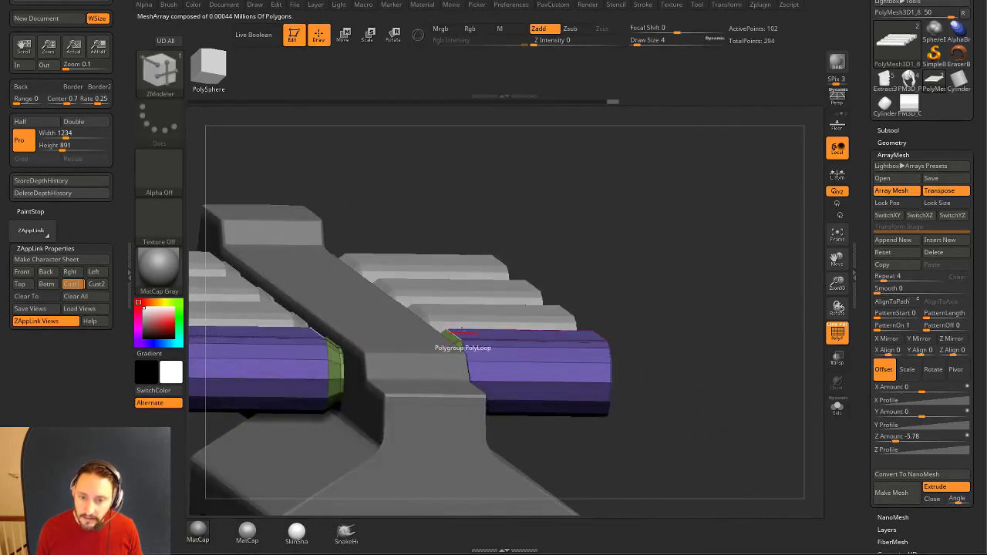
left_click_drag(676, 245, 630, 297)
left_click_drag(730, 392, 741, 360)
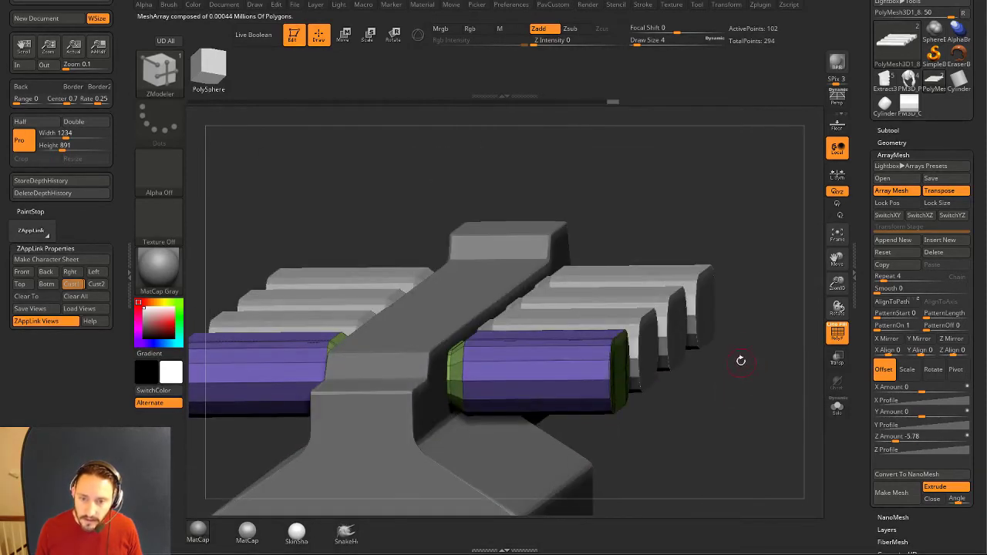
left_click_drag(773, 288, 758, 271)
left_click(838, 407)
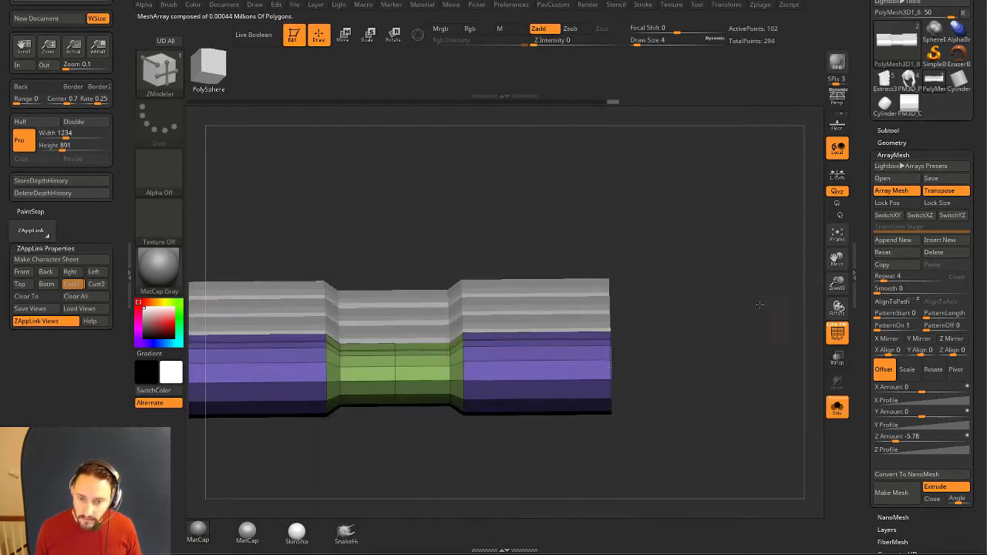
left_click_drag(806, 382, 772, 324)
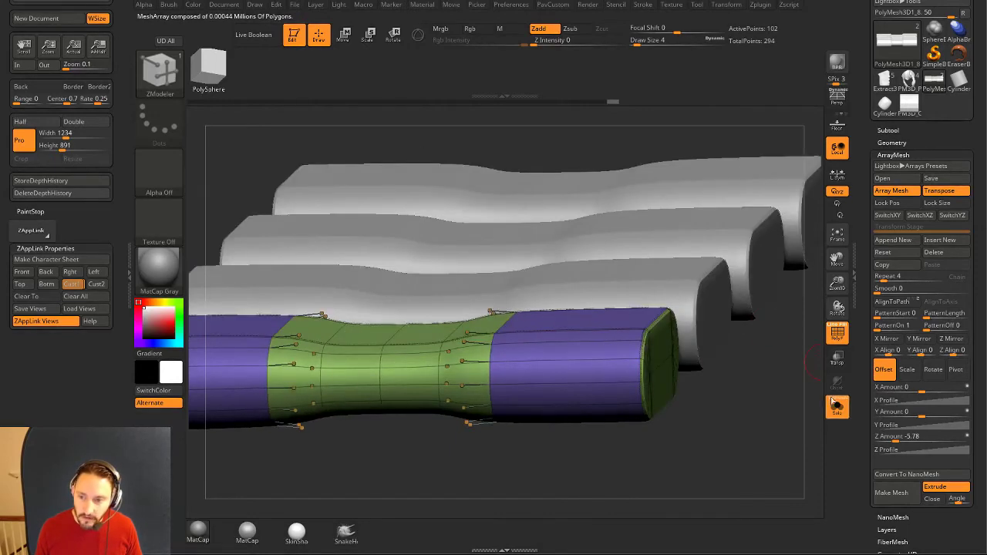
left_click(836, 406)
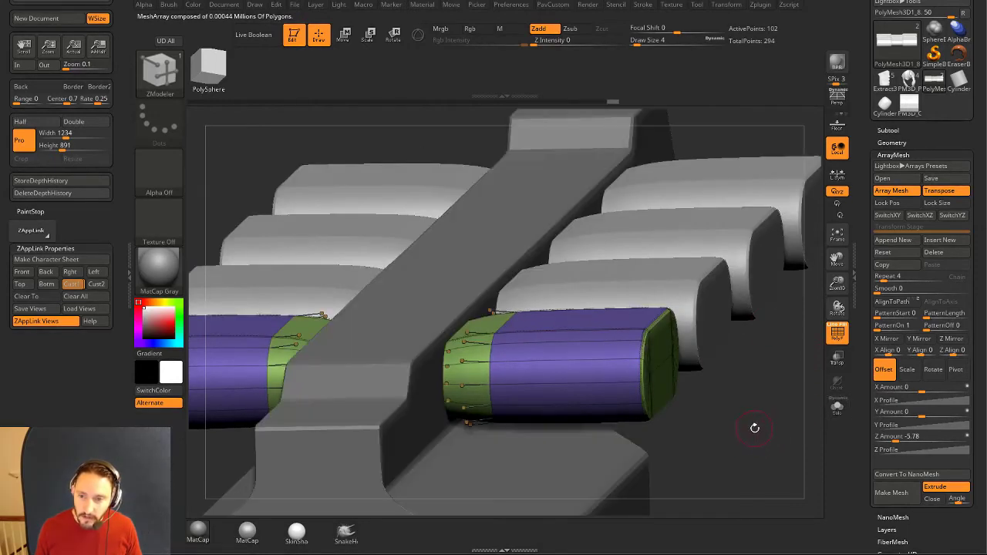
Turn Live Boolean back on, hide the polyframe, and switch the Move mode from the transpose line to the Gizmo 3D.
key("alt+b")
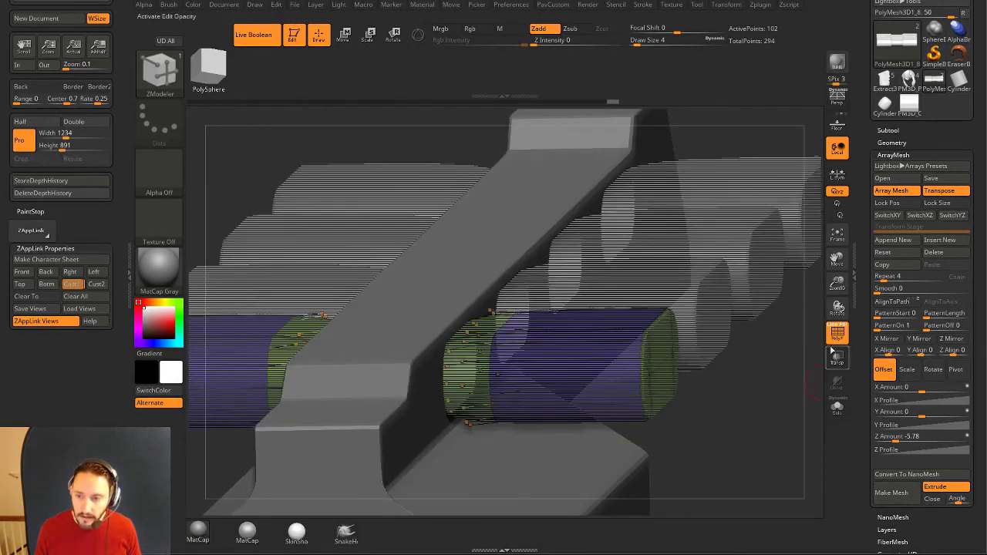
left_click(837, 337)
left_click_drag(776, 410, 725, 401)
key("w")
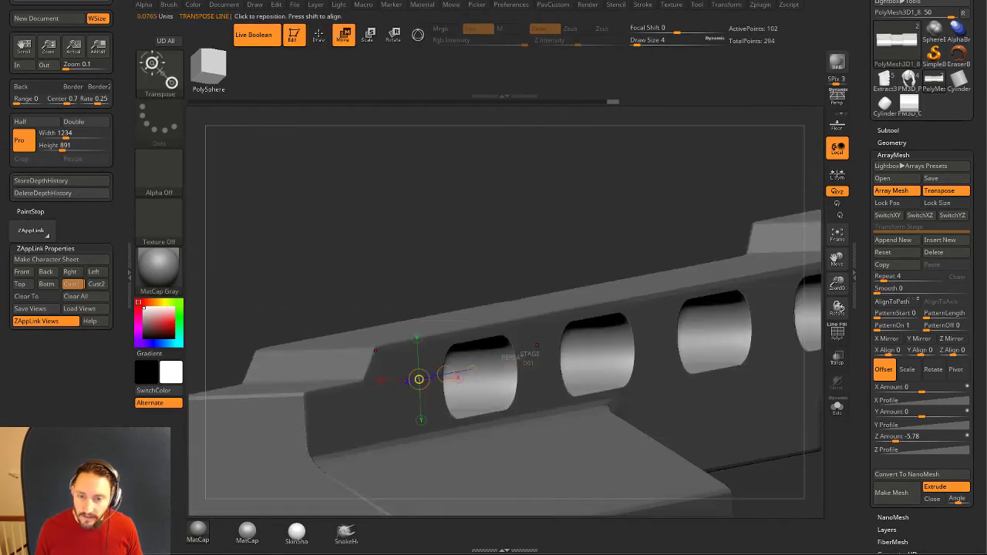
left_click(416, 35)
left_click_drag(480, 204, 562, 380)
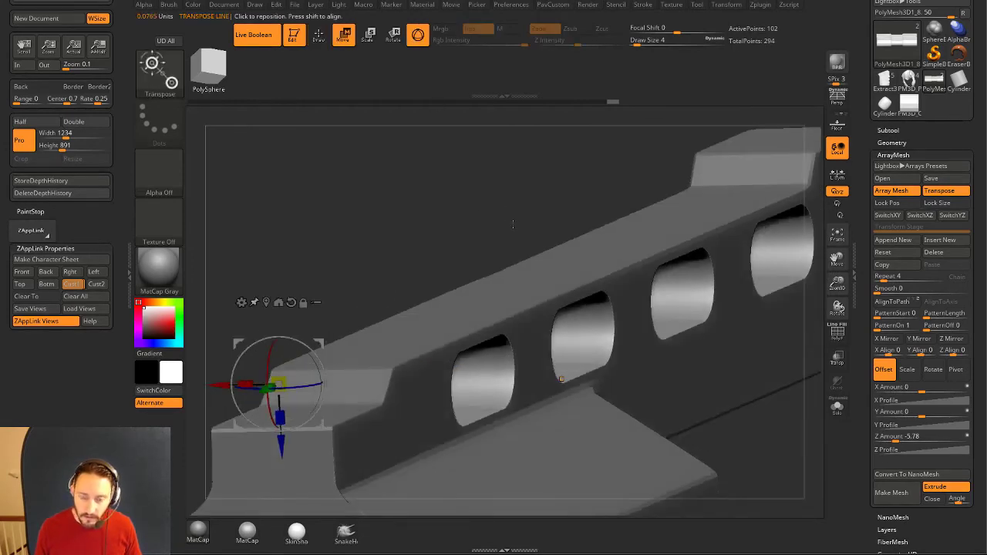
Try masking the cutter's middle and moving its outer sections inward along X to reshape the cutouts.
left_click(837, 344)
left_click_drag(686, 431, 761, 407)
left_click_drag(613, 244, 435, 477, "alt")
left_click_drag(683, 208, 704, 214)
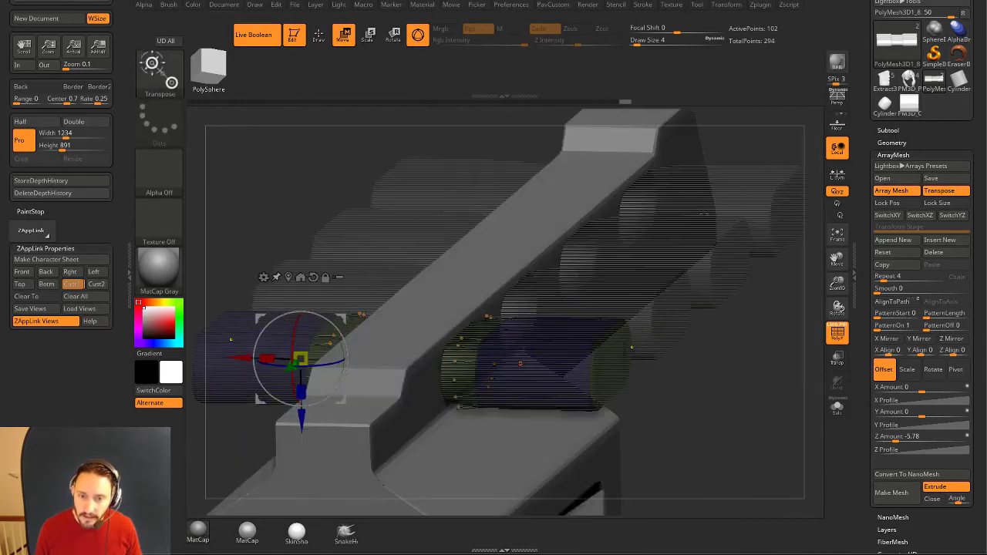
left_click(716, 373, "ctrl")
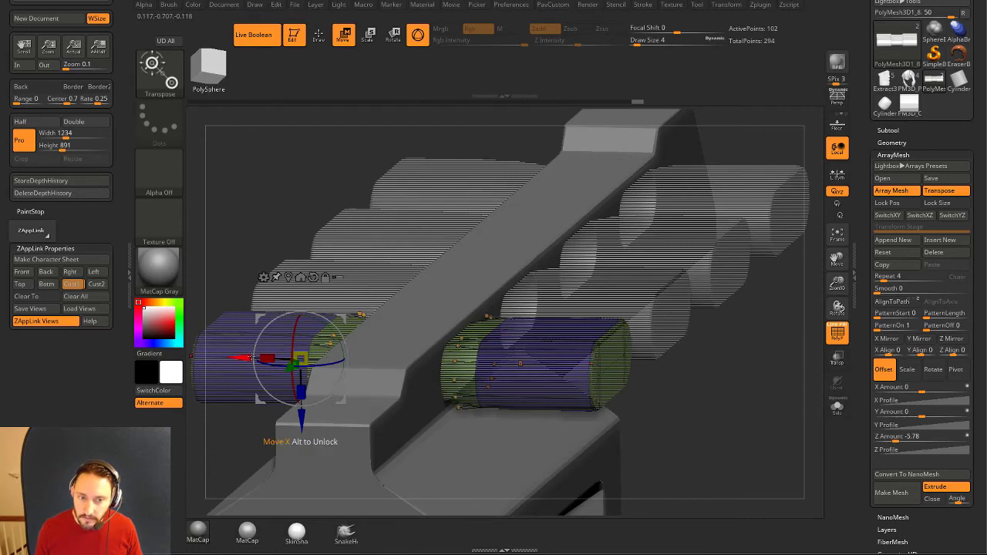
left_click_drag(247, 358, 267, 363)
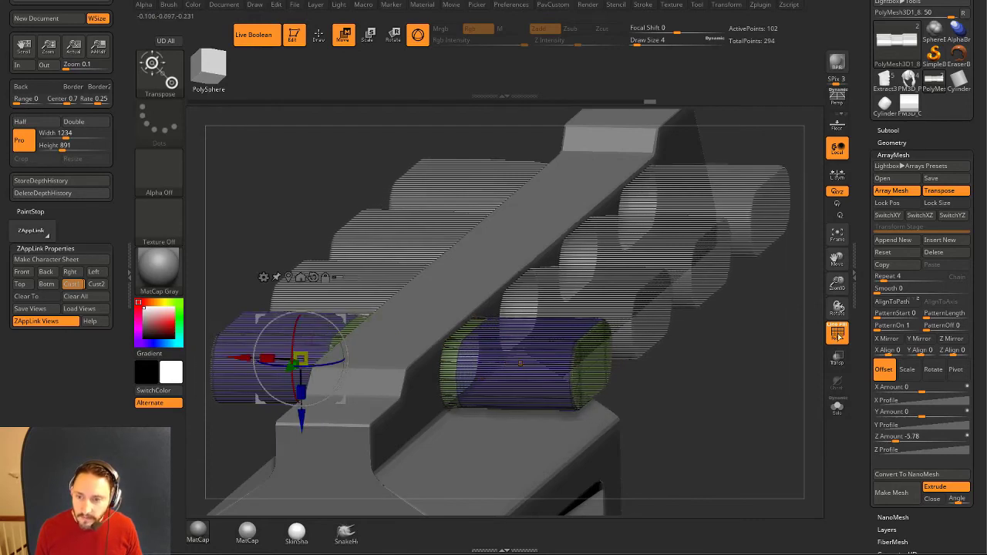
left_click(839, 334)
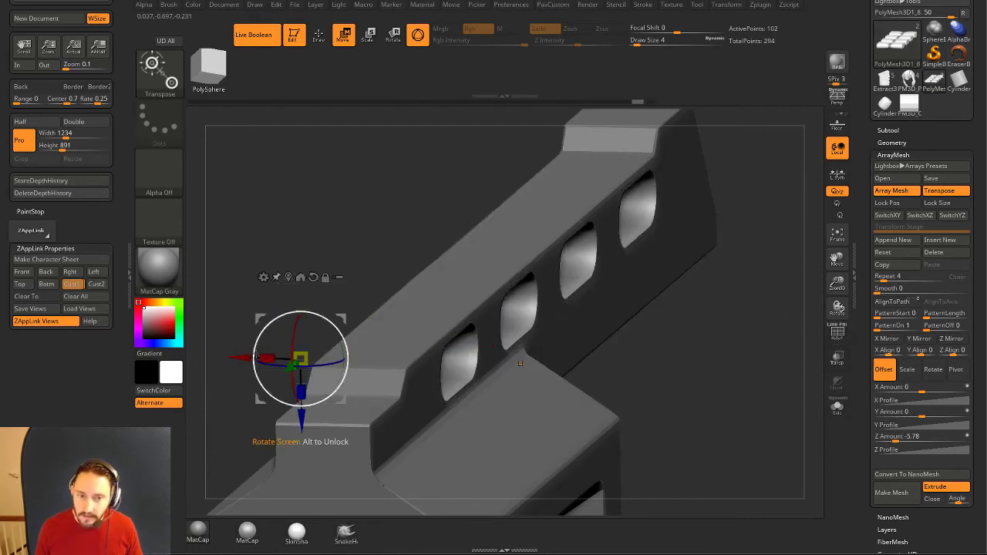
mouse_move(247, 357)
left_mouse_down()
mouse_move(236, 355)
mouse_move(298, 363)
mouse_move(248, 358)
mouse_move(289, 361)
mouse_move(262, 360)
left_mouse_up()
left_click_drag(615, 350, 619, 313)
Turn off the smoothing preview and undo the move and masking of the cutter's outer sections.
key("shift+d")
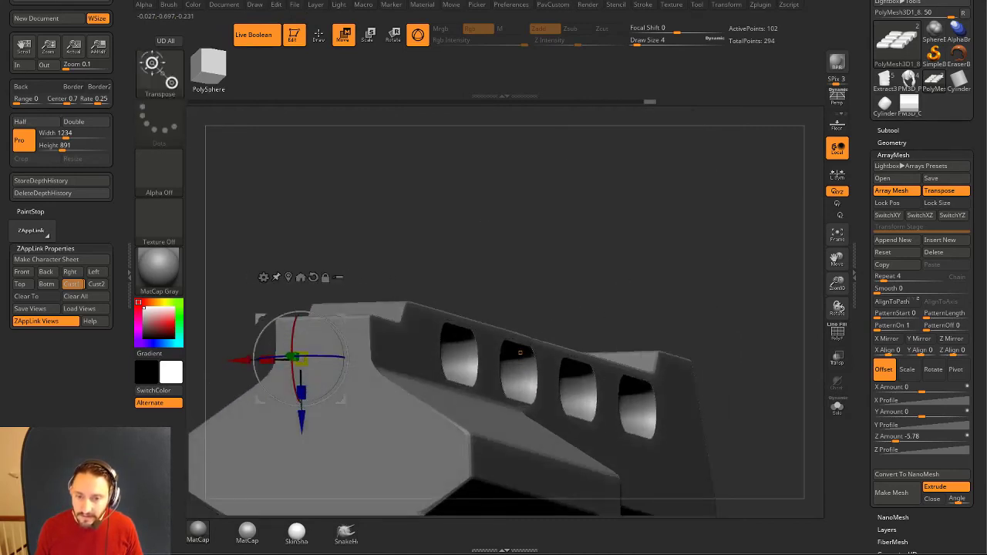
mouse_move(716, 267)
left_mouse_down("shift")
mouse_move(748, 247)
mouse_move(721, 271)
mouse_move(752, 259)
mouse_move(838, 378)
mouse_move(782, 396)
mouse_move(787, 385)
left_mouse_up("shift")
key("ctrl+z")
key("ctrl+z")
key("ctrl+z")
Isolate the array, crease the complete edge loop at the inner edge of the cutter's step, and preview it with dynamic subdivision.
key("q")
left_click(843, 407)
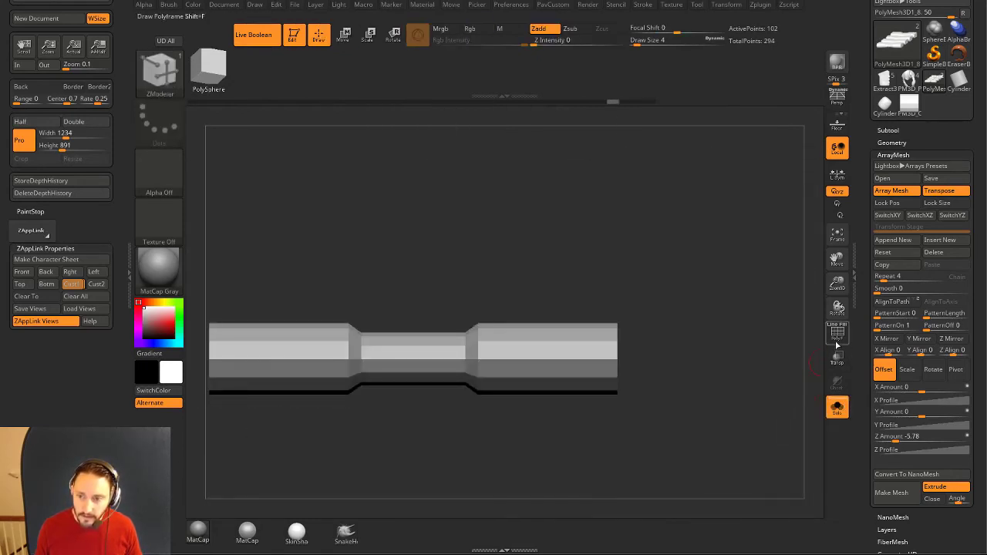
left_click(838, 337)
left_click_drag(771, 341, 772, 310)
key("space")
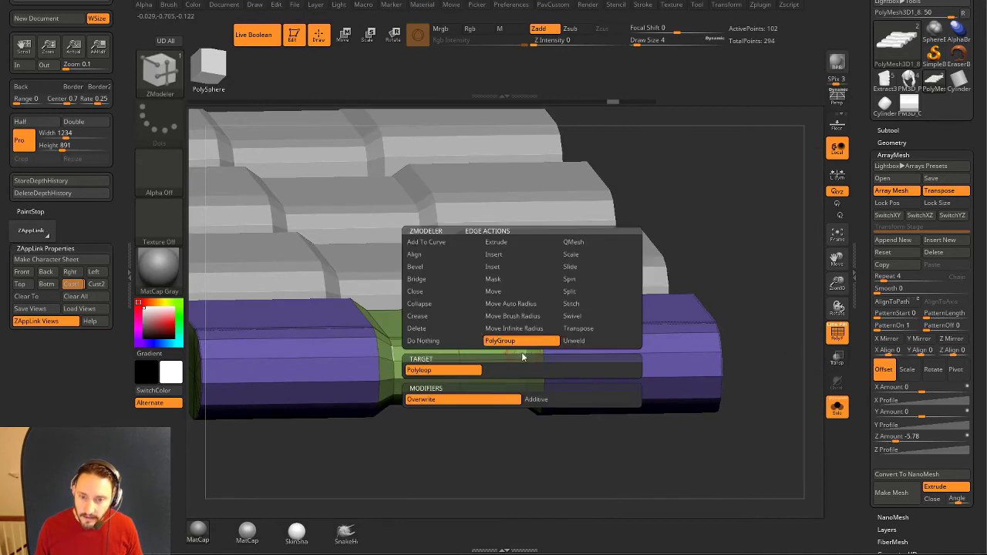
left_click(448, 315)
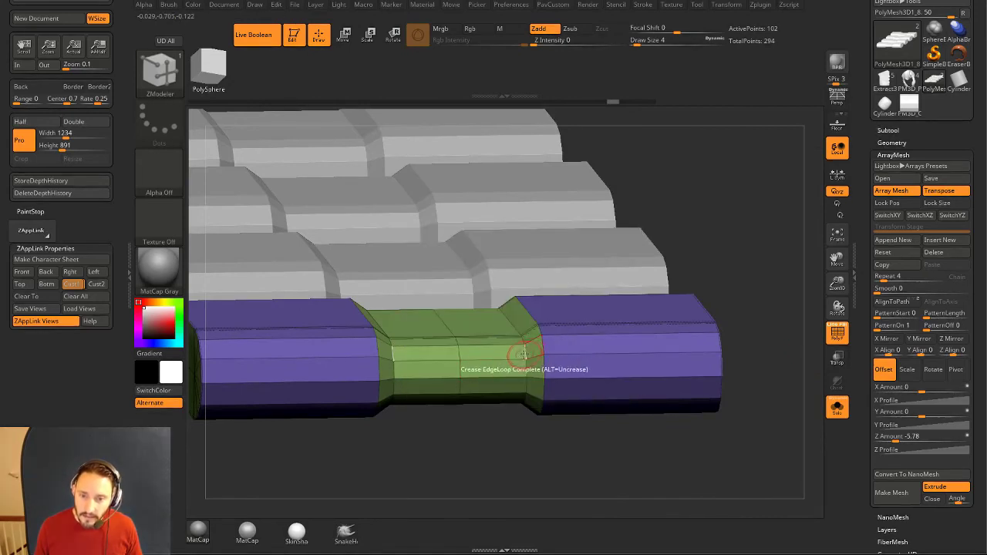
left_click(524, 354)
key("d")
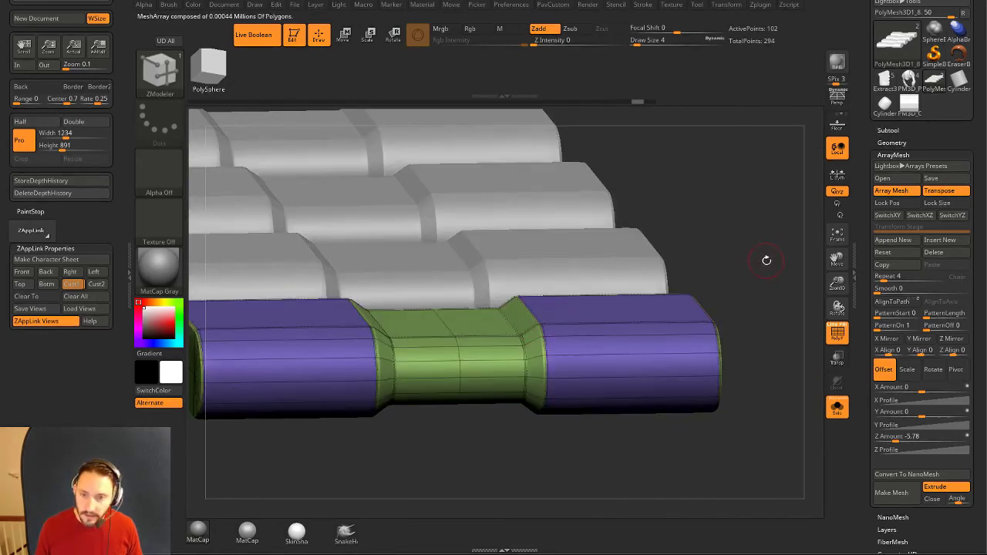
left_click_drag(767, 260, 640, 263)
left_click(837, 333)
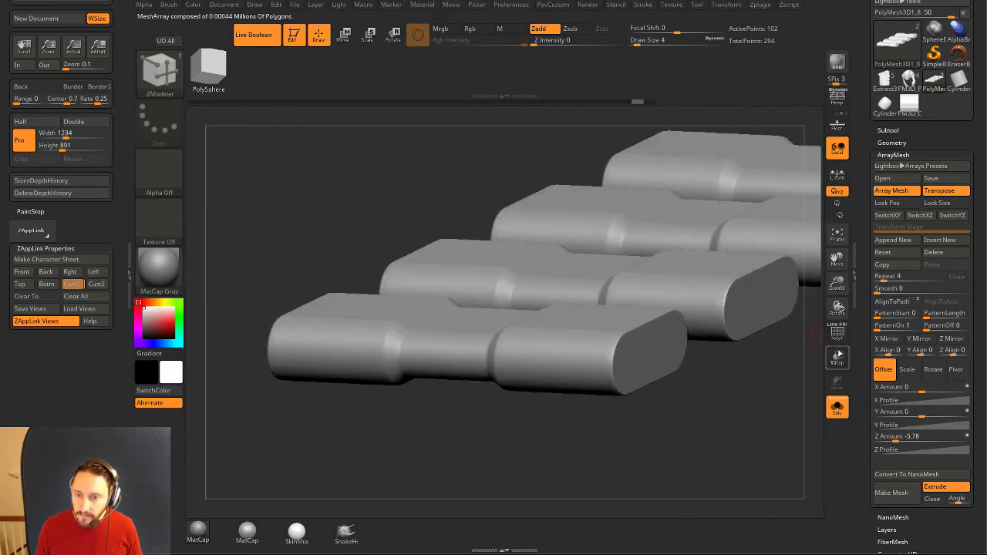
Leave Solo mode, mask the cutter's outer sections from the front, invert the mask, and move them slightly inward along X.
left_click(837, 407)
left_click_drag(782, 324, 843, 384)
left_click(838, 333)
left_click_drag(688, 269, 477, 439, "ctrl")
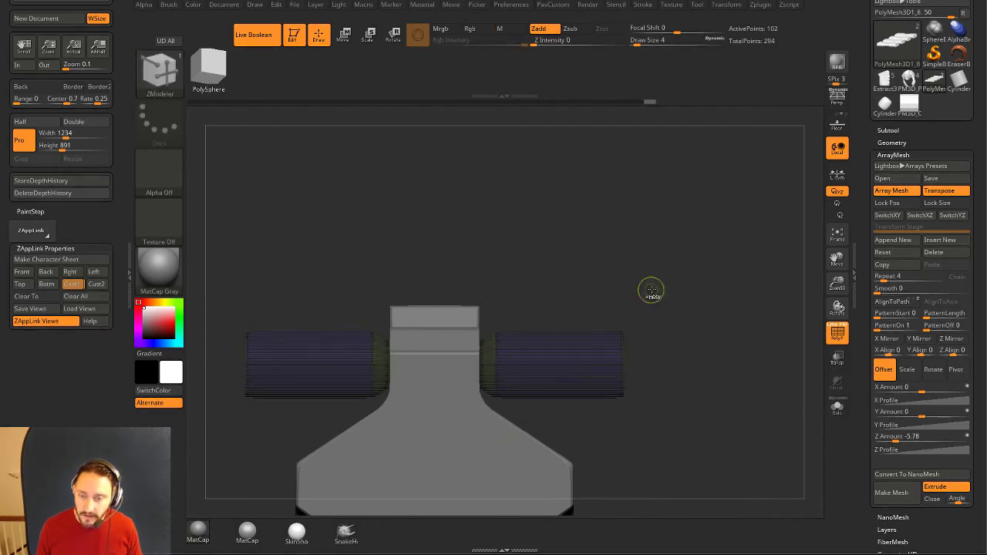
left_click_drag(658, 285, 696, 302, "ctrl")
key("w")
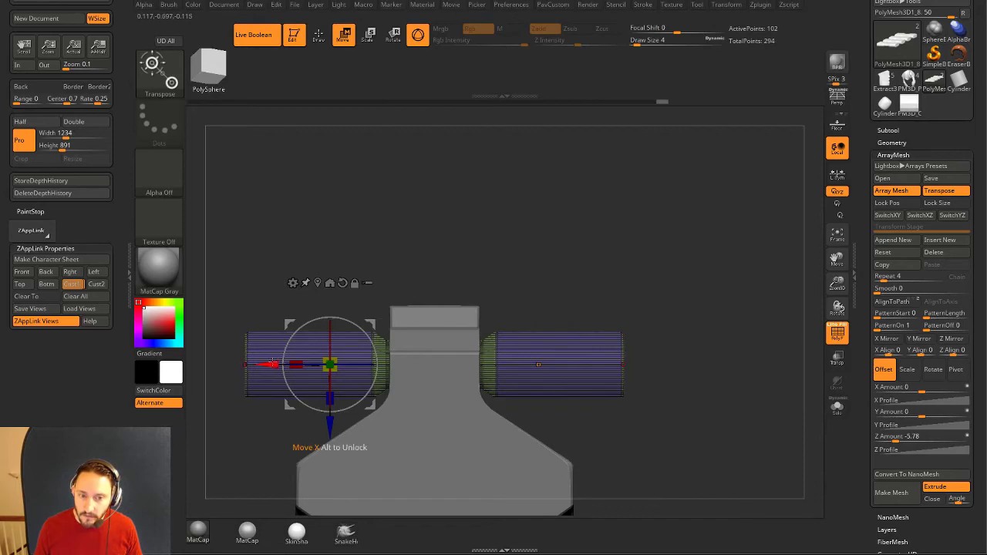
left_click_drag(270, 364, 278, 364)
Fine-tune the cutter's unmasked outer sections, scaling them slightly taller to fit the height of the rail.
left_click_drag(391, 229, 668, 205)
left_click(842, 338)
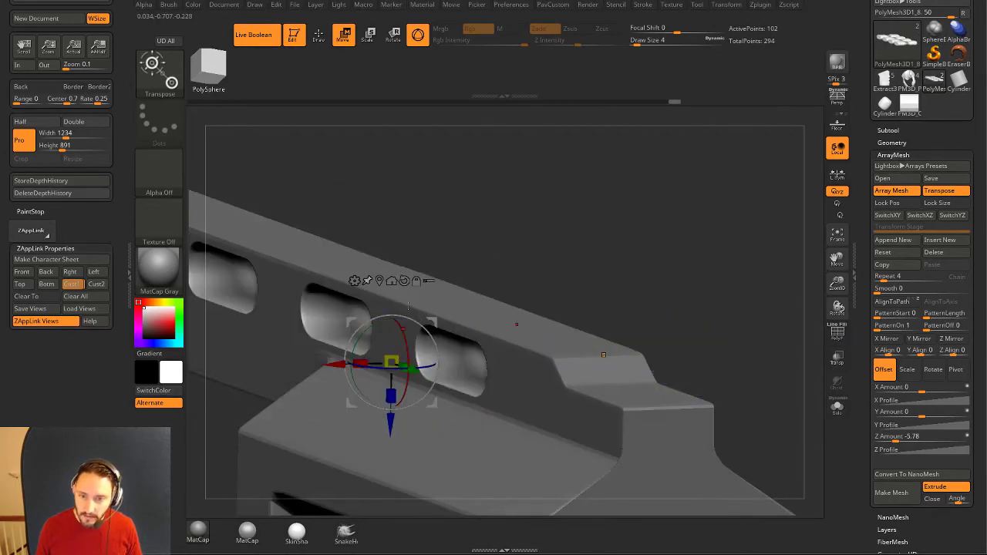
left_click_drag(391, 396, 392, 404)
left_click_drag(591, 273, 666, 244)
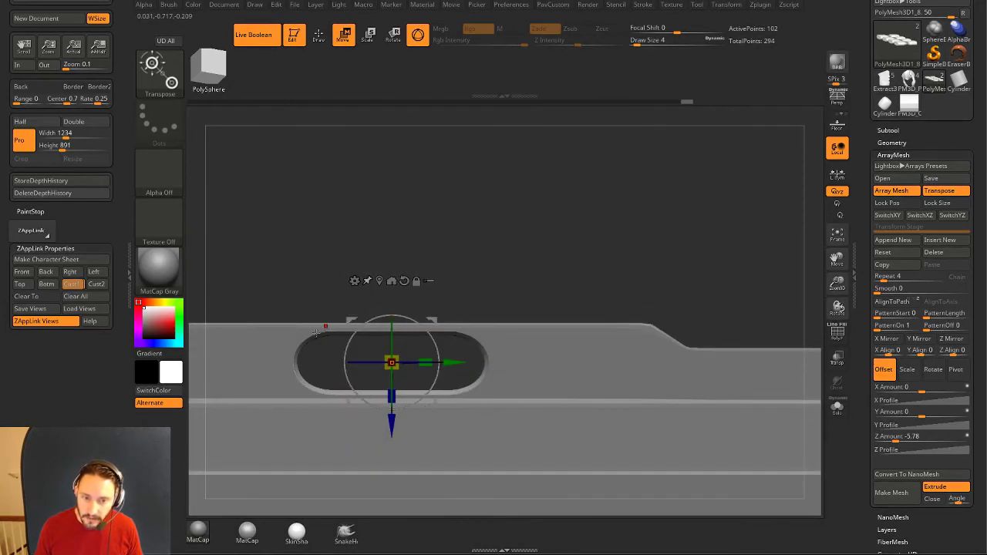
left_click_drag(442, 259, 523, 280, "alt")
mouse_move(489, 376)
left_mouse_down()
mouse_move(479, 376)
mouse_move(497, 390)
mouse_move(487, 383)
left_mouse_up()
Show the polyframe to examine how the adjusted cutters pass through the rail, and hide it again.
left_click(838, 332)
left_click_drag(635, 236, 678, 258)
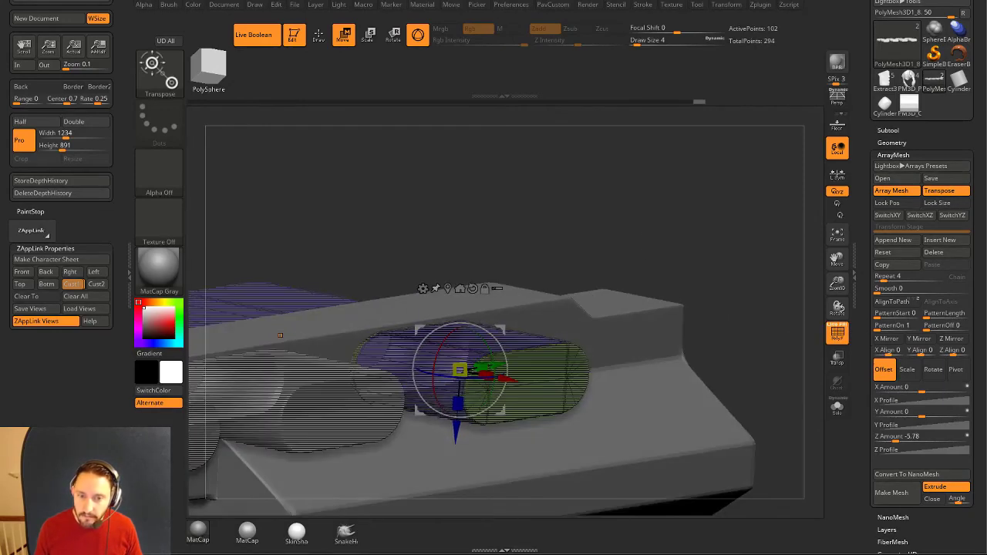
left_click_drag(687, 219, 667, 314)
left_click_drag(509, 390, 513, 392)
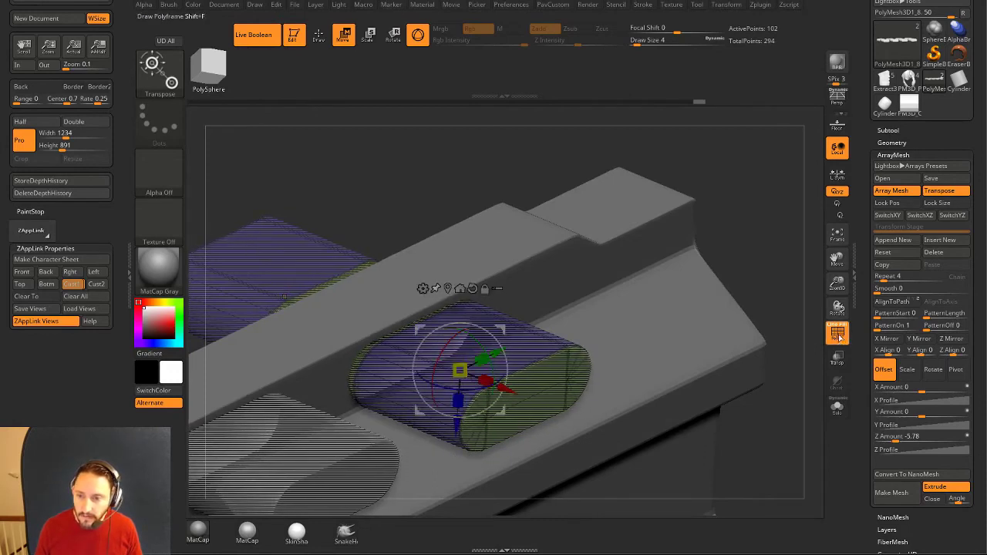
left_click(839, 337)
Return to Draw mode and review the row of stepped cutouts along the whole rail from the side and at an angle.
left_click_drag(799, 292, 650, 182)
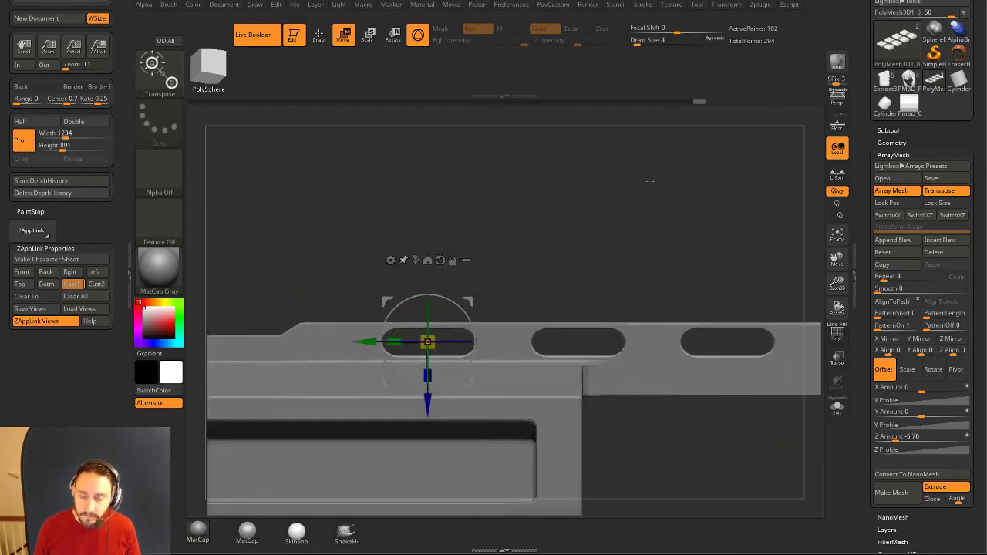
key("q")
mouse_move(653, 266)
left_mouse_down("alt")
mouse_move(614, 187)
mouse_move(606, 224)
mouse_move(615, 355)
left_mouse_up("alt")
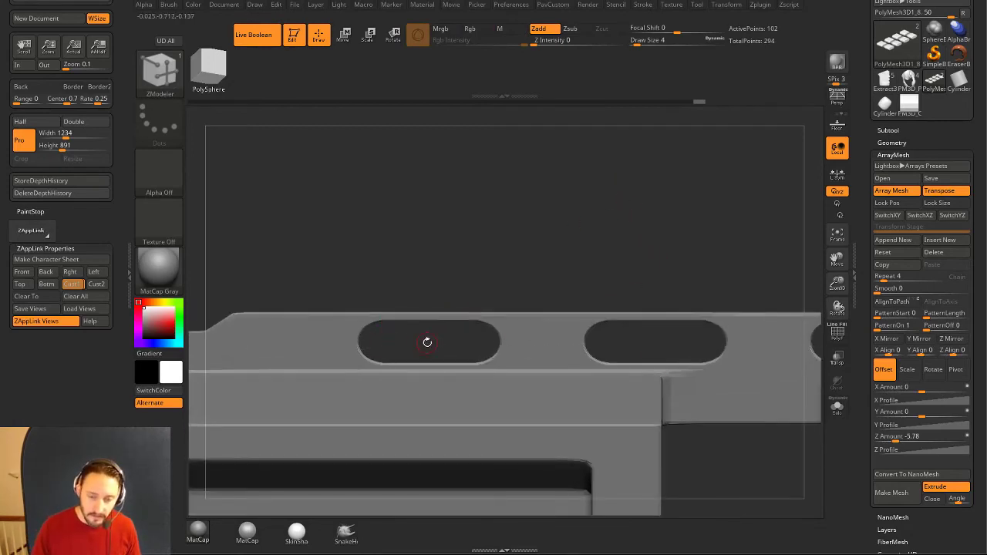
left_click_drag(542, 277, 568, 187, "alt")
left_click_drag(696, 230, 692, 194)
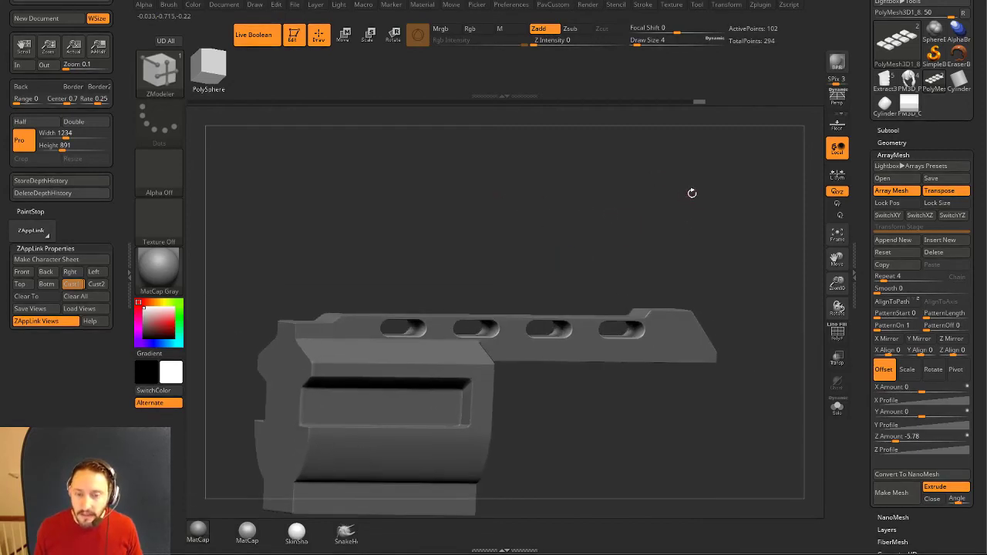
Inspect the stepped cutouts in the rail close up from several angles.
left_click_drag(598, 154, 589, 209)
key("w")
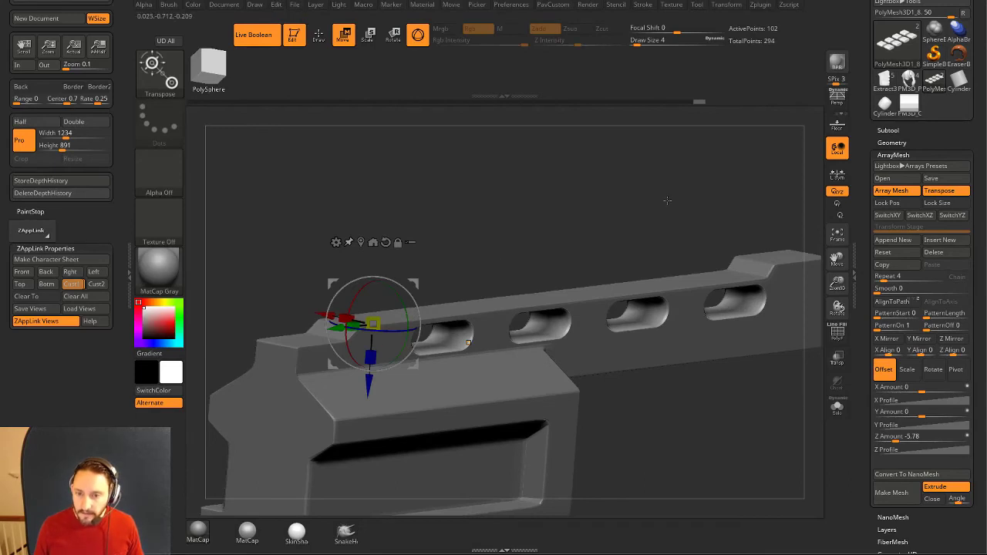
left_click_drag(669, 203, 575, 179)
mouse_move(749, 234)
left_mouse_down("alt")
mouse_move(758, 207)
mouse_move(823, 197)
left_mouse_up("alt")
key("q")
Turn Live Boolean off and on to compare the raw cutters with the resulting cutouts, and show the subtool list.
left_click(262, 35)
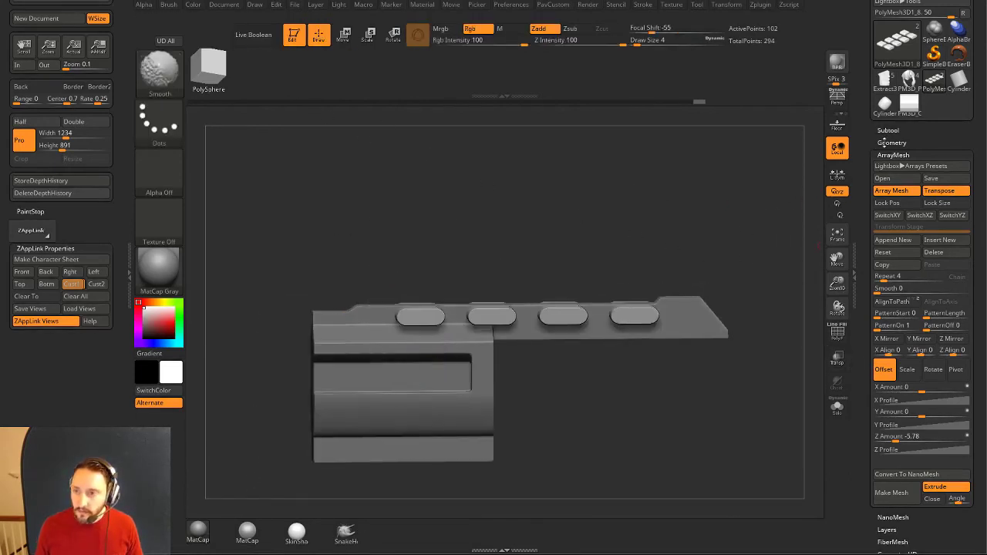
left_click(888, 131)
left_click_drag(725, 229, 732, 269)
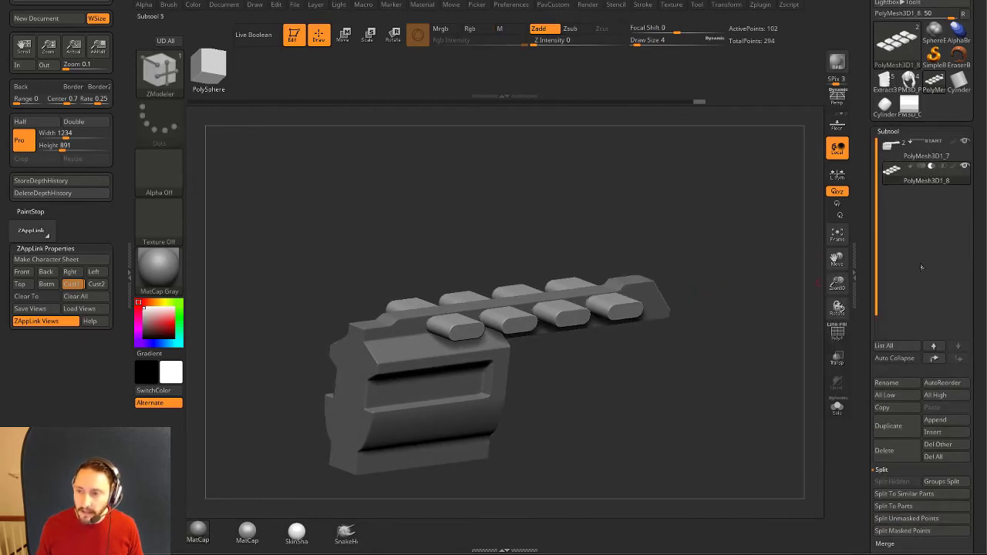
left_click_drag(786, 243, 750, 197)
key("ctrl+b")
mouse_move(751, 197)
left_mouse_down()
mouse_move(710, 206)
mouse_move(717, 245)
mouse_move(703, 248)
mouse_move(722, 260)
mouse_move(661, 247)
mouse_move(733, 225)
mouse_move(708, 249)
left_mouse_up()
key("ctrl+b")
key("ctrl+b")
left_click_drag(696, 241, 666, 232, "alt")
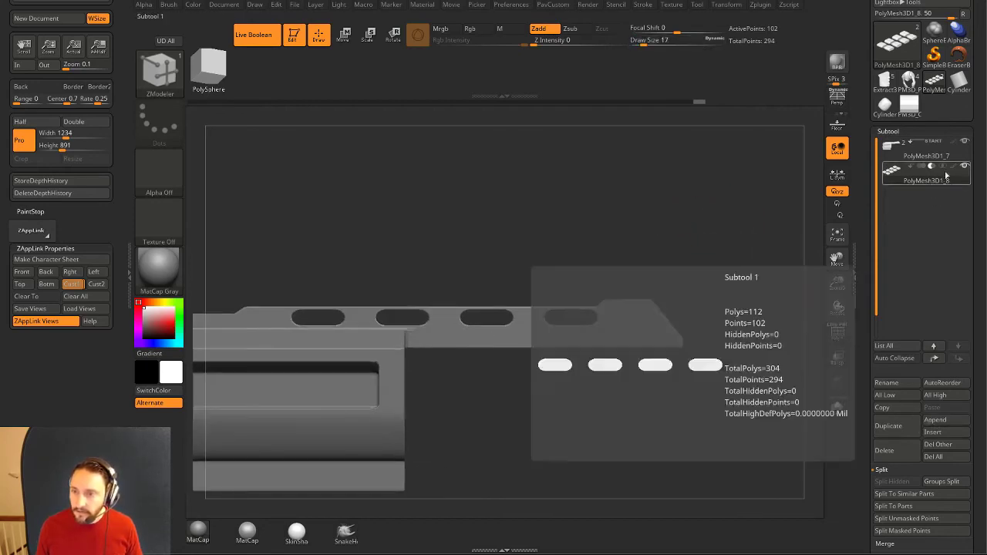
Activate the IMM base primitives brush with the CubeMid mesh and look straight down on the rail.
key("1")
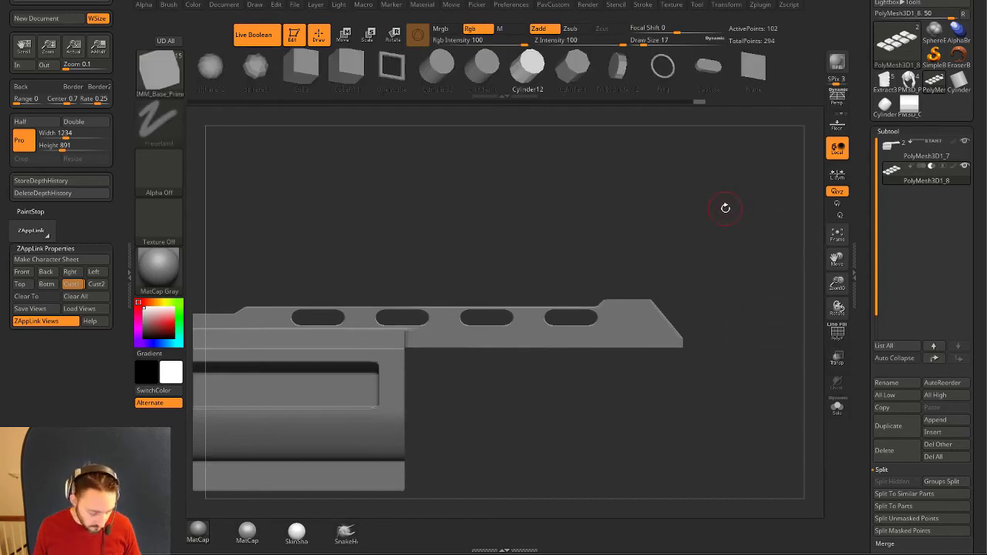
key("m")
left_click(798, 250)
left_click_drag(759, 240, 680, 225)
left_click_drag(709, 195, 705, 275, "shift")
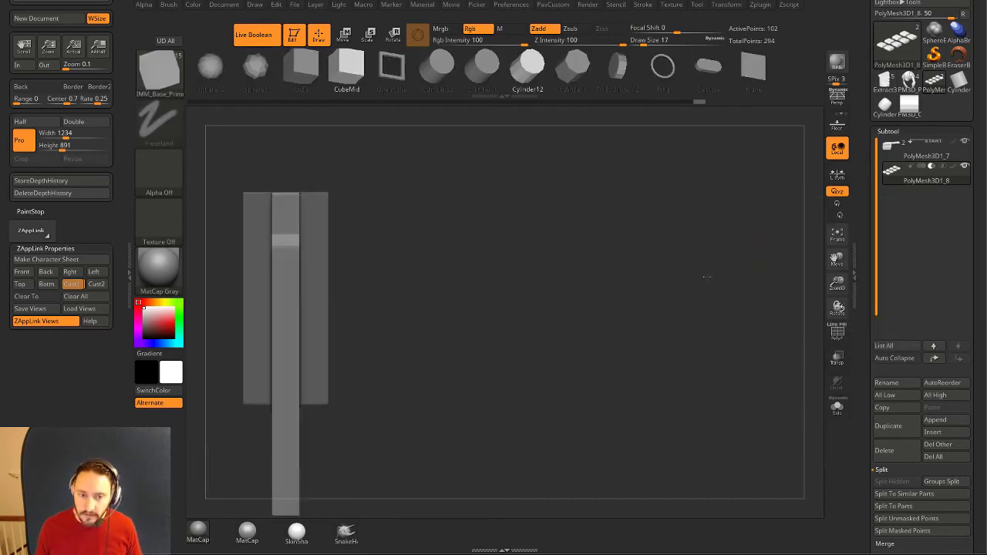
Try to insert a CubeMid cube on the rail from above while Live Boolean is on.
left_click_drag(653, 322, 767, 221, "alt")
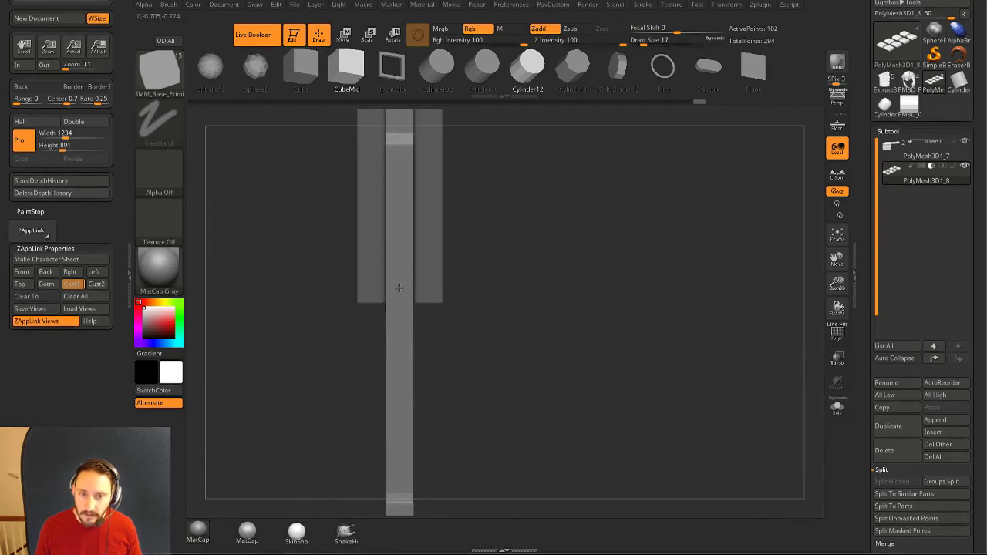
left_click_drag(399, 287, 400, 283)
left_click_drag(618, 317, 694, 201)
left_click_drag(693, 162, 667, 250, "alt")
key("ctrl+z")
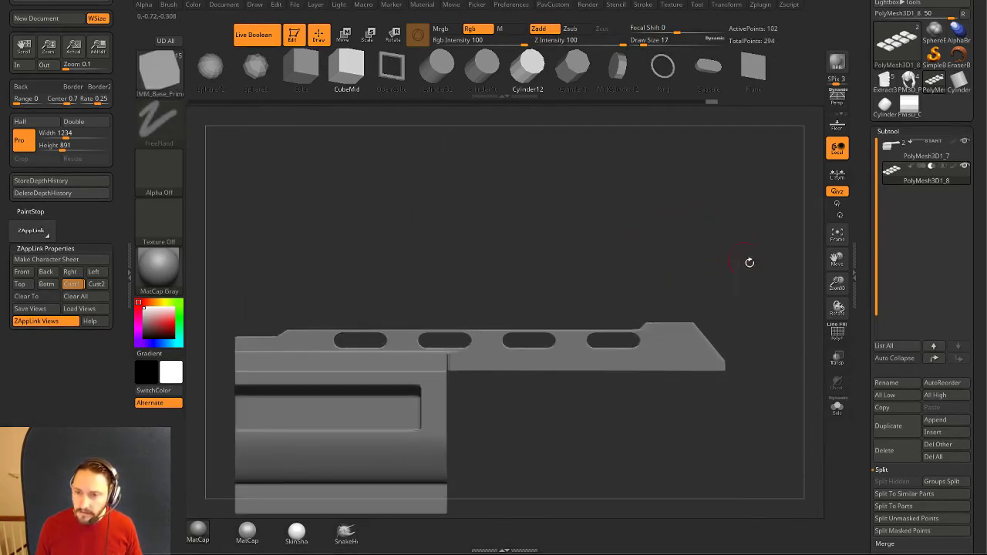
Turn off Live Boolean in the top view, make a trial CubeMid insertion near the first cutter, and undo it.
left_click_drag(769, 263, 831, 352, "shift")
left_click(260, 36)
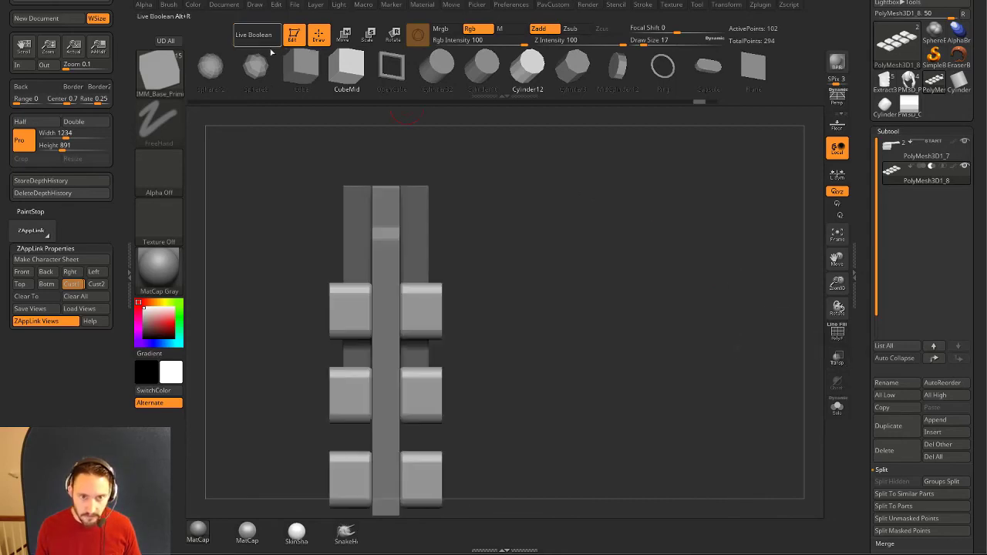
left_click_drag(578, 279, 635, 288, "alt")
left_click_drag(460, 297, 490, 324)
mouse_move(672, 333)
left_mouse_down()
mouse_move(692, 278)
mouse_move(721, 286)
mouse_move(706, 306)
mouse_move(672, 300)
mouse_move(655, 341)
mouse_move(646, 339)
left_mouse_up()
key("ctrl+z")
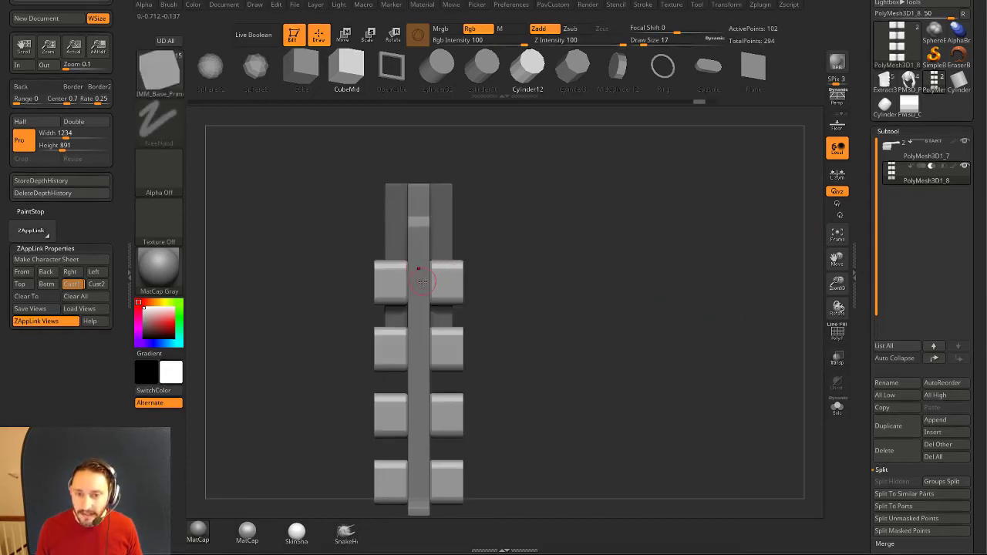
Insert a CubeMid cube centred on the rail at the first cutter and split it from the masked cutters into its own subtool.
left_click_drag(418, 286, 437, 306)
mouse_move(660, 322)
left_mouse_down("alt")
mouse_move(653, 331)
mouse_move(691, 258)
mouse_move(703, 265)
left_mouse_up("alt")
left_click_drag(742, 213, 698, 305, "alt")
key("grave")
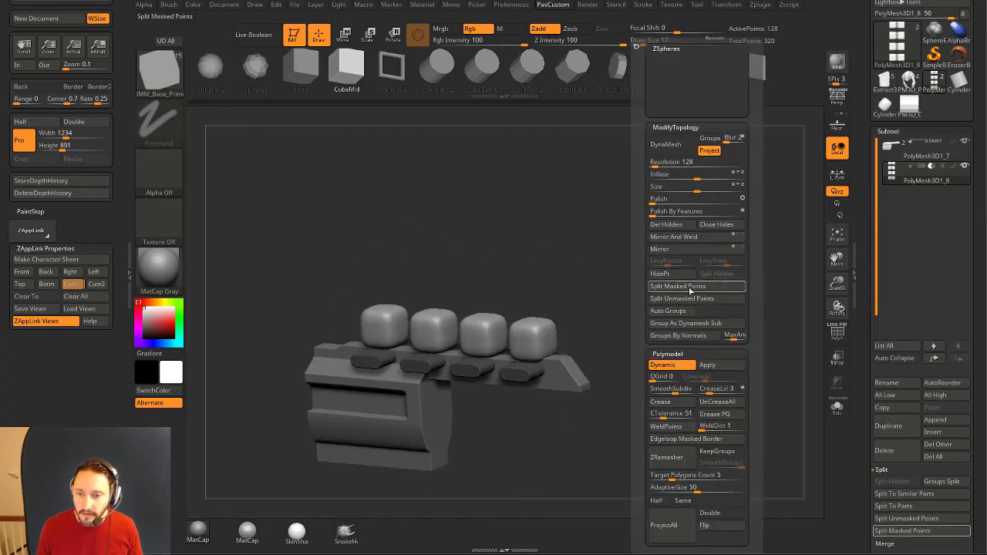
left_click(691, 289)
left_click_drag(732, 224, 717, 280, "alt")
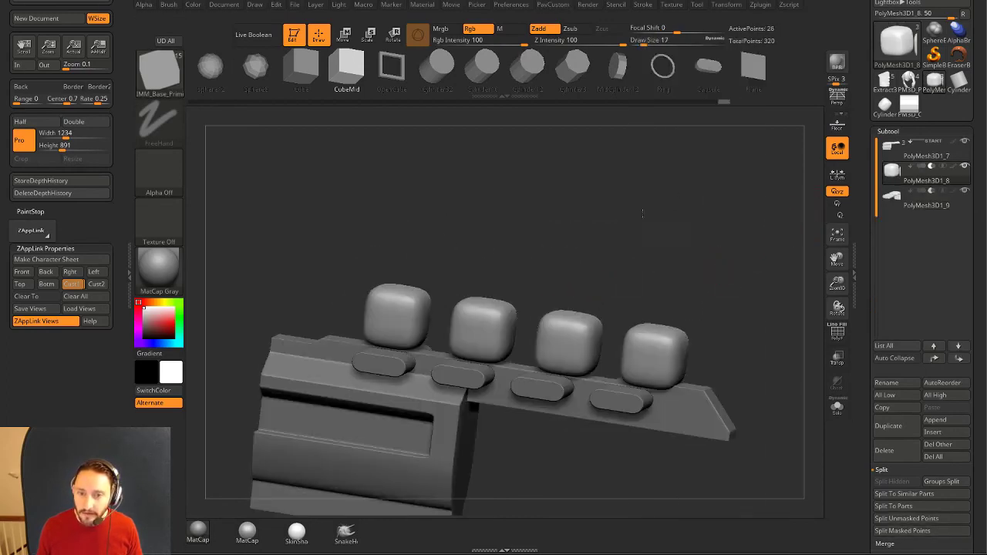
From the side, move the row of cubes down below the slots and forward along the underside of the rail.
left_click_drag(642, 213, 563, 247, "shift")
key("w")
left_click_drag(397, 285, 402, 377)
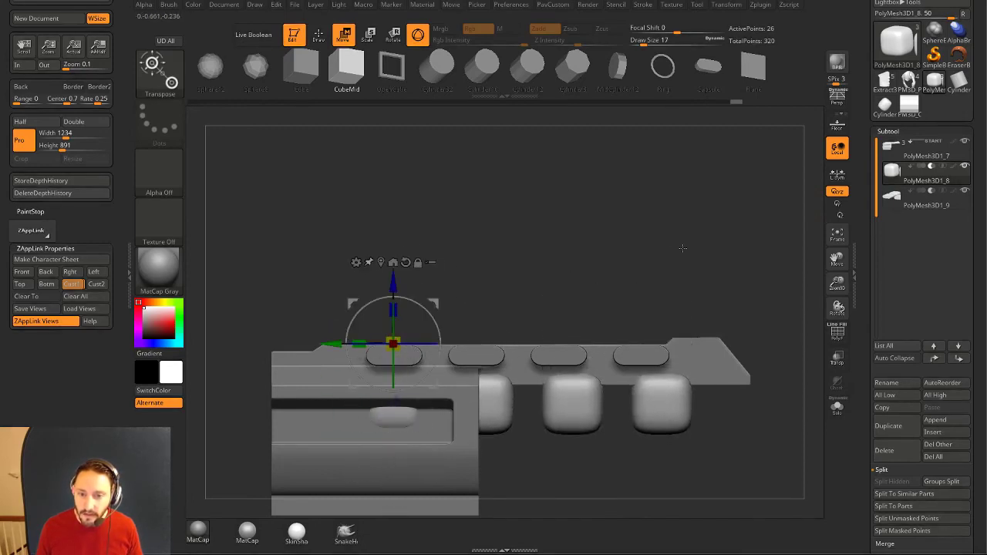
left_click_drag(683, 248, 624, 202, "alt")
left_click_drag(282, 310, 416, 326)
Crease the cubes to give them sharp edges and turn on Live Boolean so they notch the rail.
key("3")
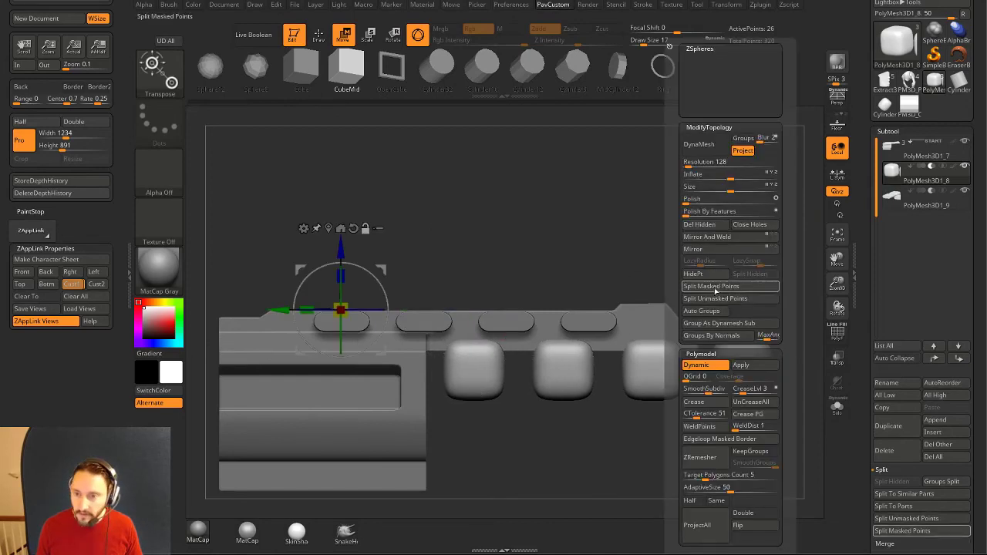
left_click(695, 402)
left_click_drag(587, 247, 627, 220, "alt")
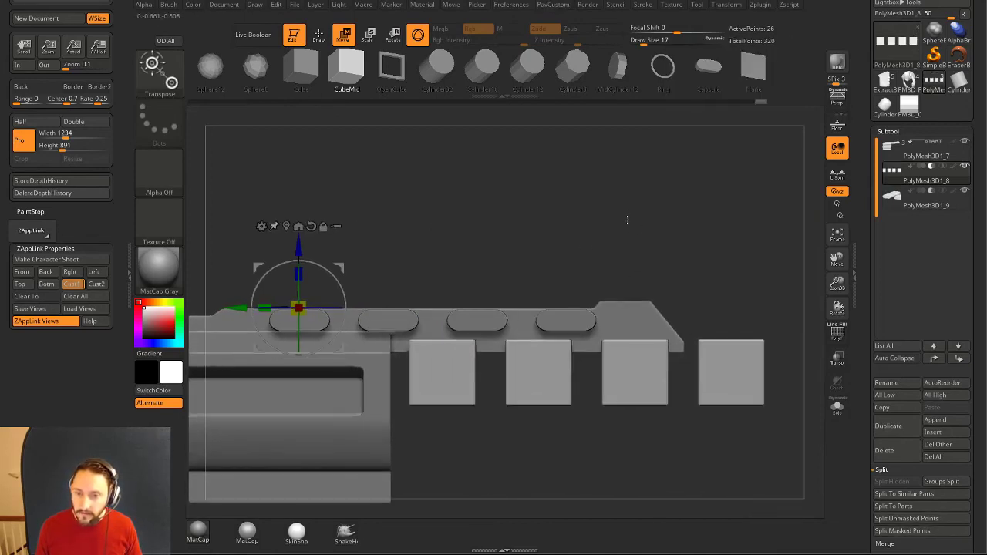
left_click(273, 38)
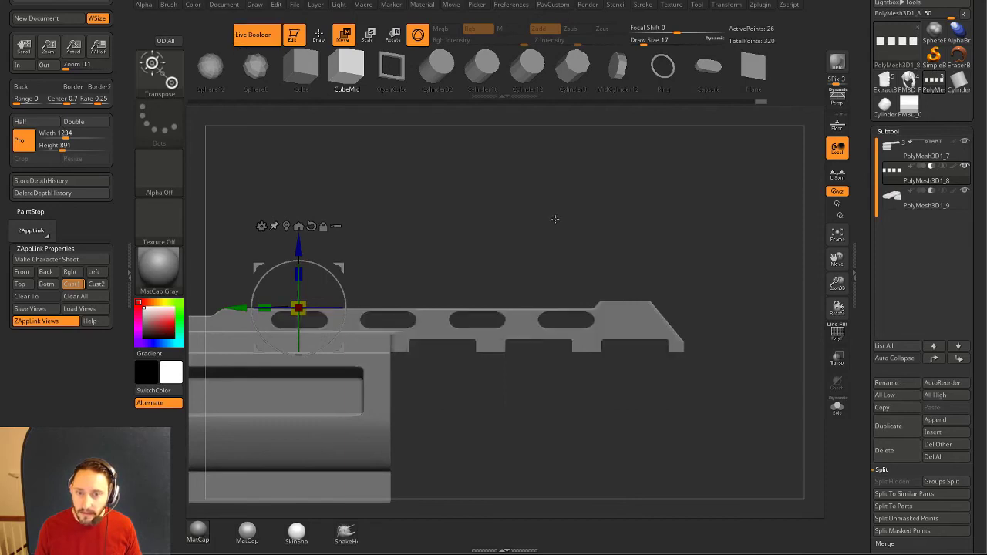
Adjust the placement of the cube cutters along the rail's underside and show their polyframe.
left_click_drag(556, 218, 593, 206, "alt")
left_click_drag(532, 262, 493, 279)
left_click_drag(279, 297, 285, 331)
left_click_drag(582, 236, 640, 287, "alt")
left_click_drag(794, 336, 809, 329)
left_click(837, 333)
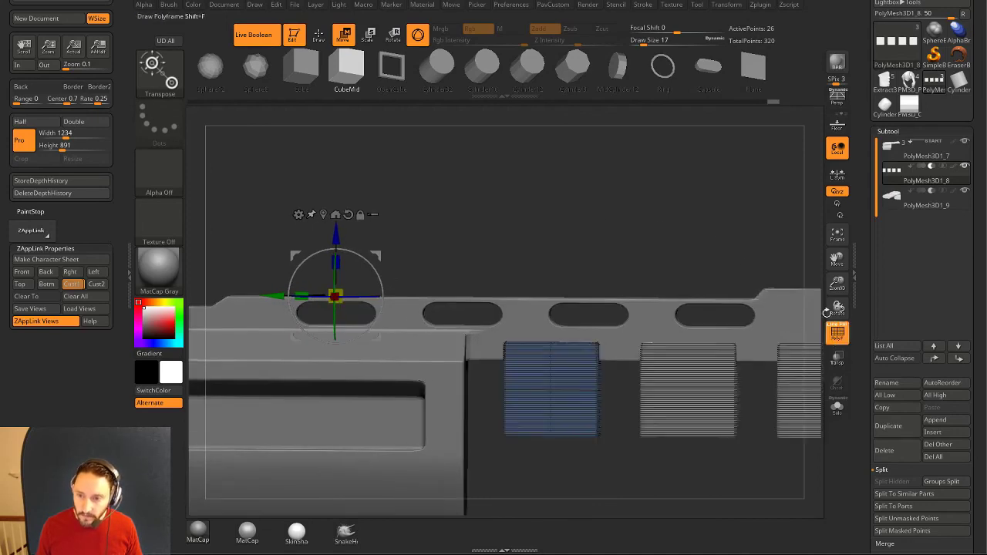
With the ZModeler brush, bevel the complete vertical edge loop through the middle of the cube cutter.
mouse_move(698, 197)
left_mouse_down("alt")
mouse_move(640, 199)
mouse_move(617, 186)
mouse_move(629, 232)
left_mouse_up("alt")
key("q")
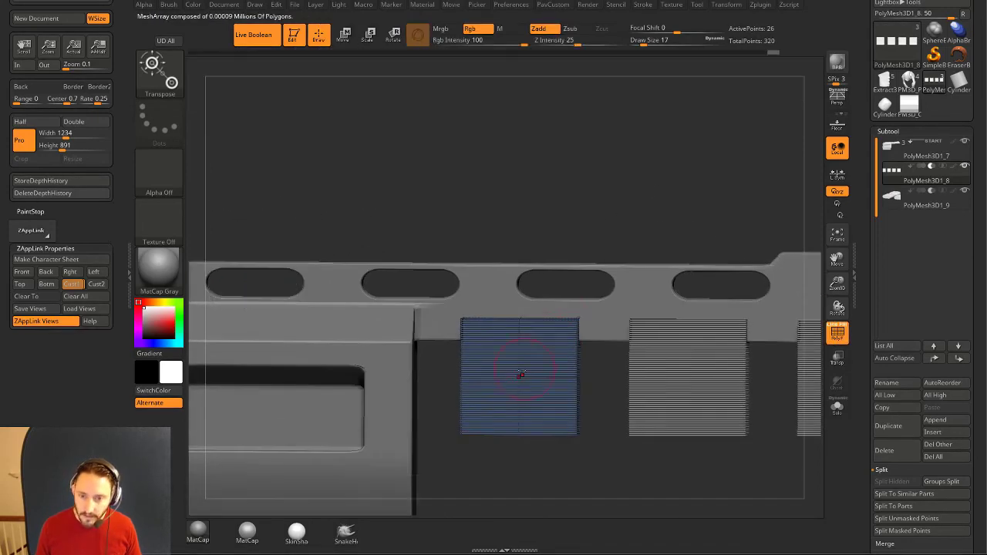
key("b")
key("z")
key("m")
key("space")
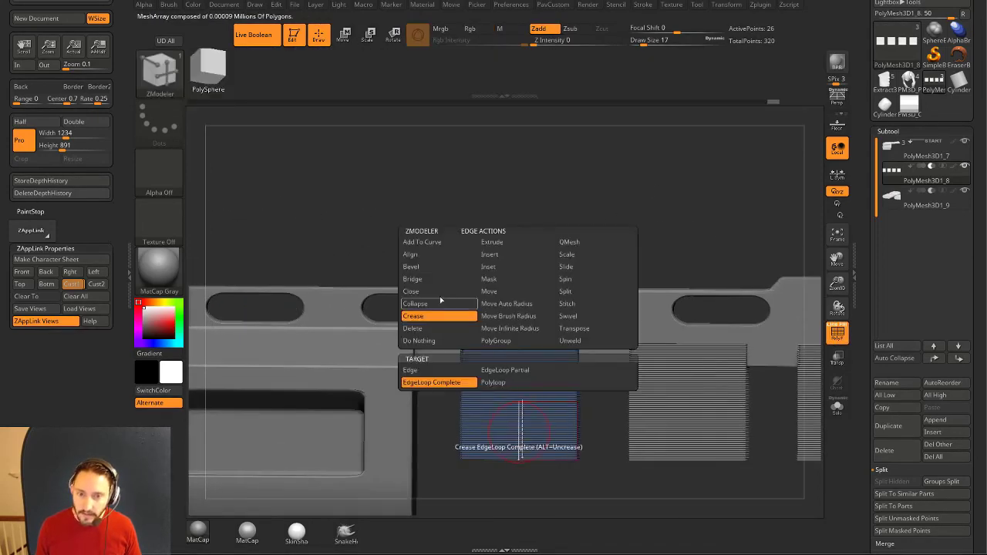
left_click(411, 266)
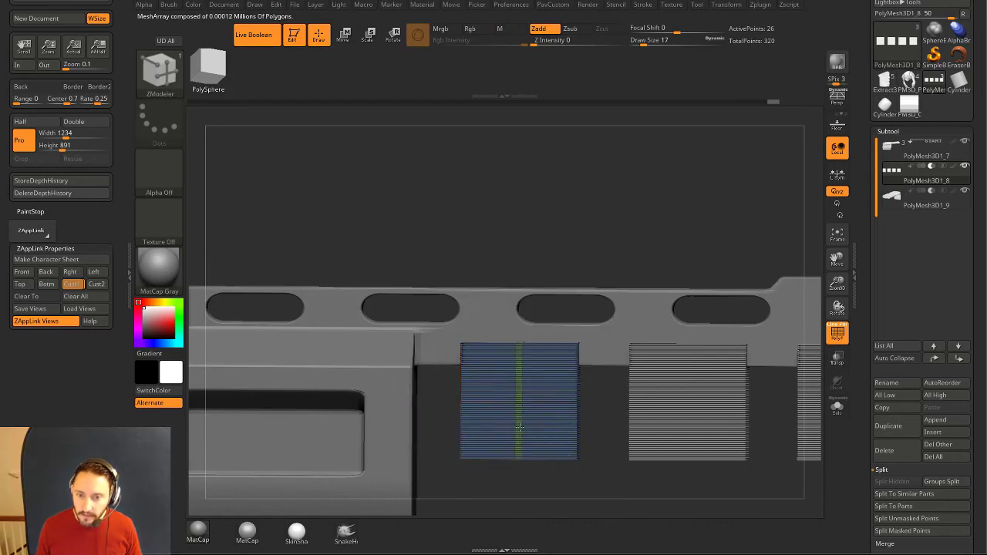
Isolate the cutter's upper centre points with a mask, raise them in Z for a sloped top, and clear the mask.
left_click_drag(558, 238, 556, 233, "shift")
left_click_drag(467, 236, 546, 363, "ctrl")
key("w")
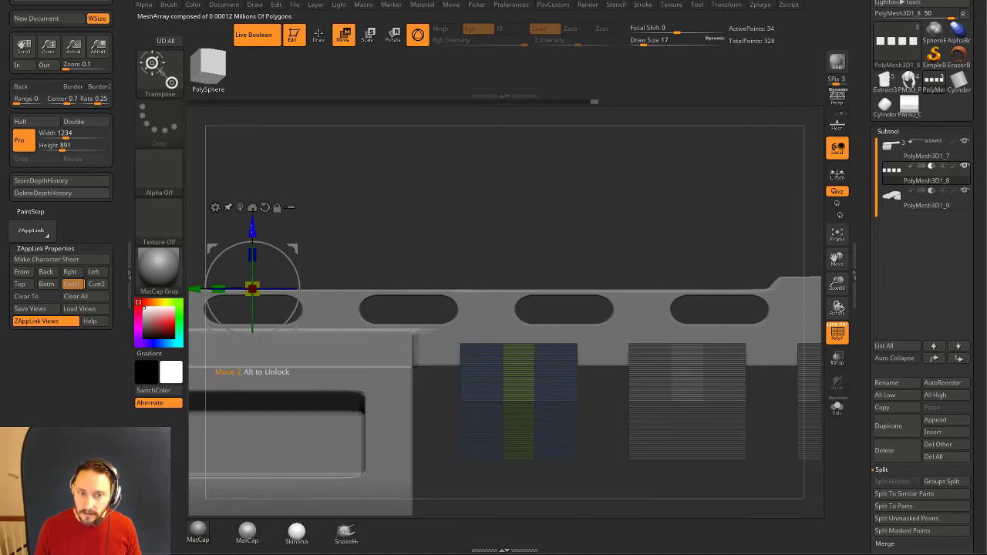
left_click_drag(252, 230, 253, 211)
left_click_drag(450, 259, 461, 277, "ctrl")
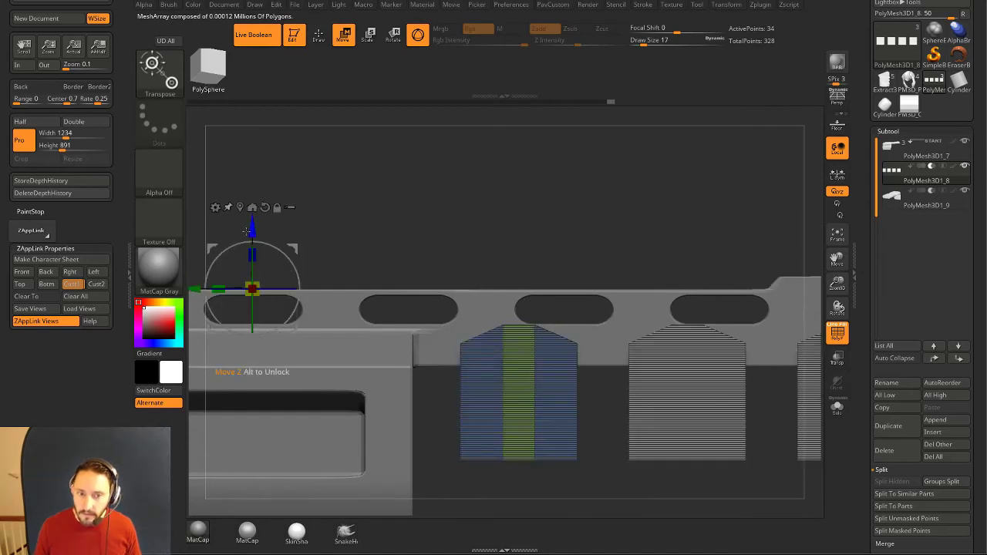
Lower the slope-topped cutters slightly in Z, hide the polyframe, and fine-tune their position under the rail.
left_click_drag(247, 231, 248, 248)
left_click_drag(584, 241, 583, 195, "alt")
left_click(838, 333)
left_click_drag(598, 187, 566, 205)
left_click_drag(253, 290, 246, 290)
Inspect the angled notches from beneath the rail and return to Draw mode.
left_click_drag(455, 386, 280, 284)
left_click_drag(634, 299, 656, 259)
left_click_drag(655, 258, 726, 309)
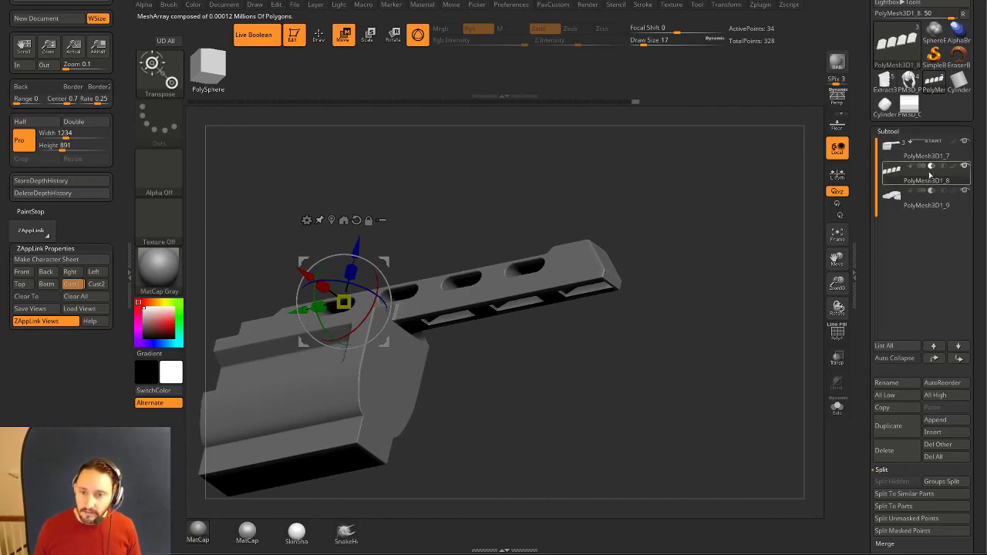
mouse_move(597, 173)
left_mouse_down()
mouse_move(688, 187)
mouse_move(648, 197)
left_mouse_up()
key("q")
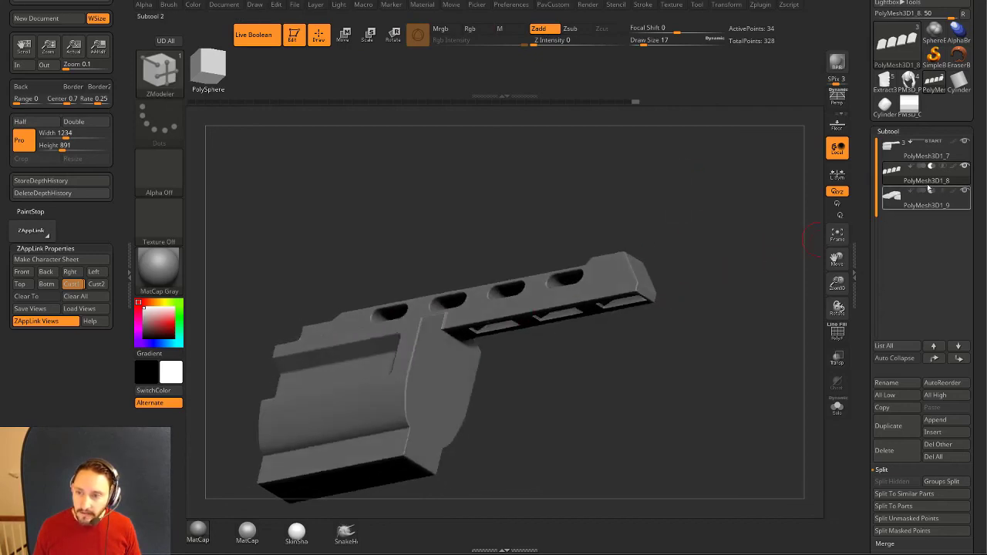
Cycle the notch cutter subtool through the addition and subtraction boolean modes, ending on intersection.
left_click(922, 167)
left_click_drag(689, 221, 700, 259)
left_click(932, 166)
left_click(943, 166)
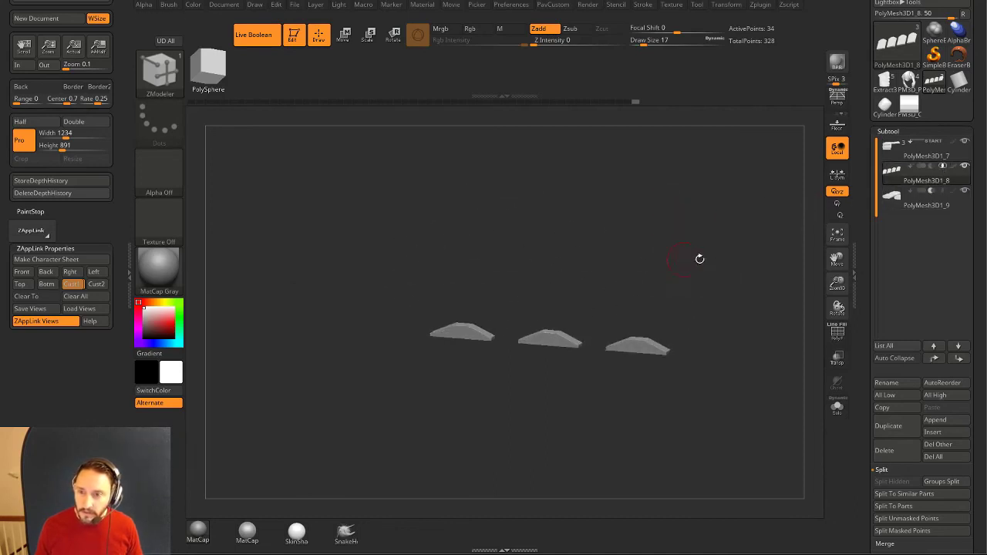
Move the intersecting cutters backward along the rail and up in Z, and view the intersection from beneath.
left_click_drag(621, 240, 626, 262, "shift")
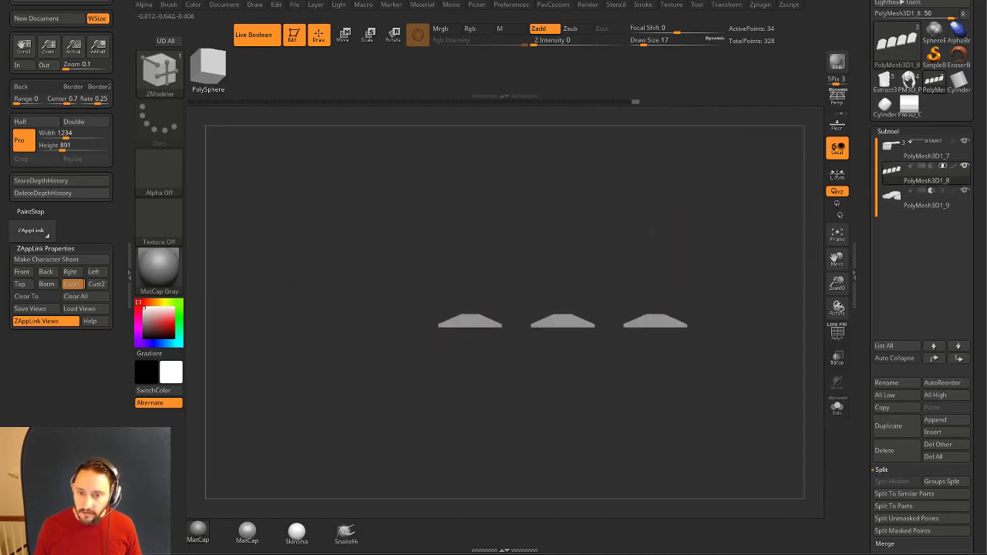
key("w")
left_click_drag(257, 285, 219, 285)
left_click_drag(320, 224, 320, 186)
left_click_drag(710, 208, 644, 173)
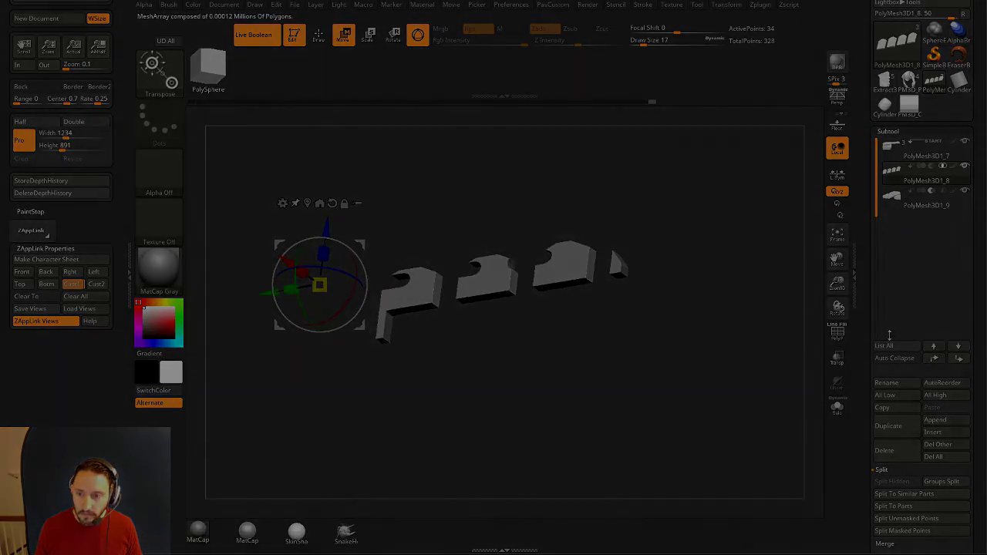